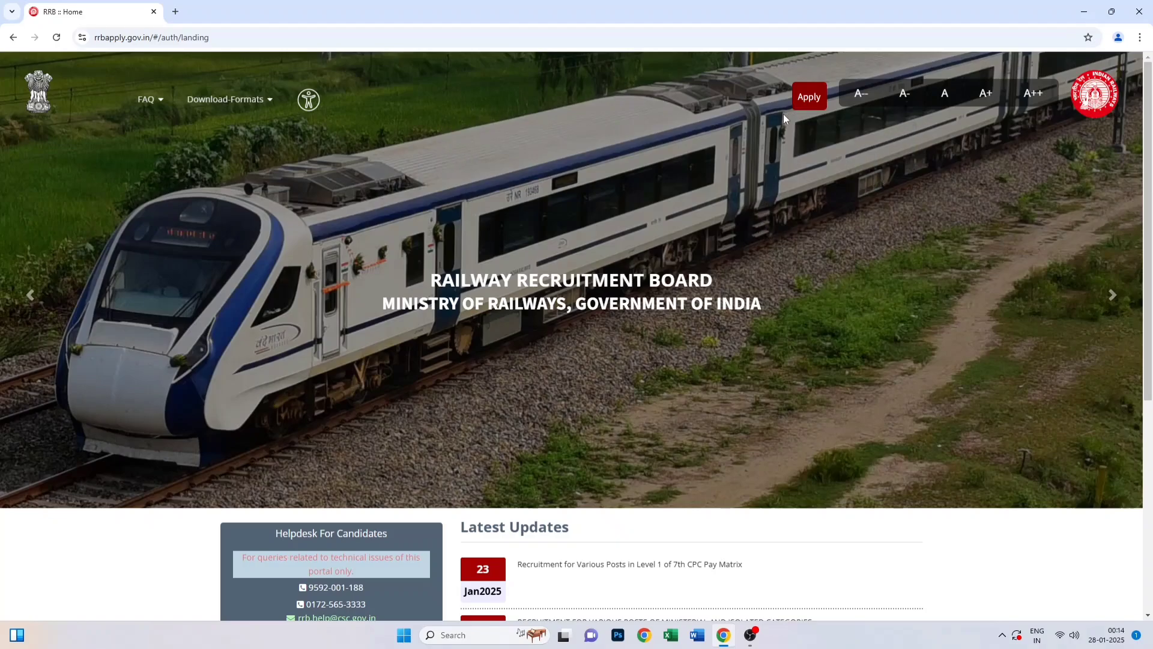
Open the account creation form for applying and dismiss the notice about existing accounts.
mouse_move(800, 99)
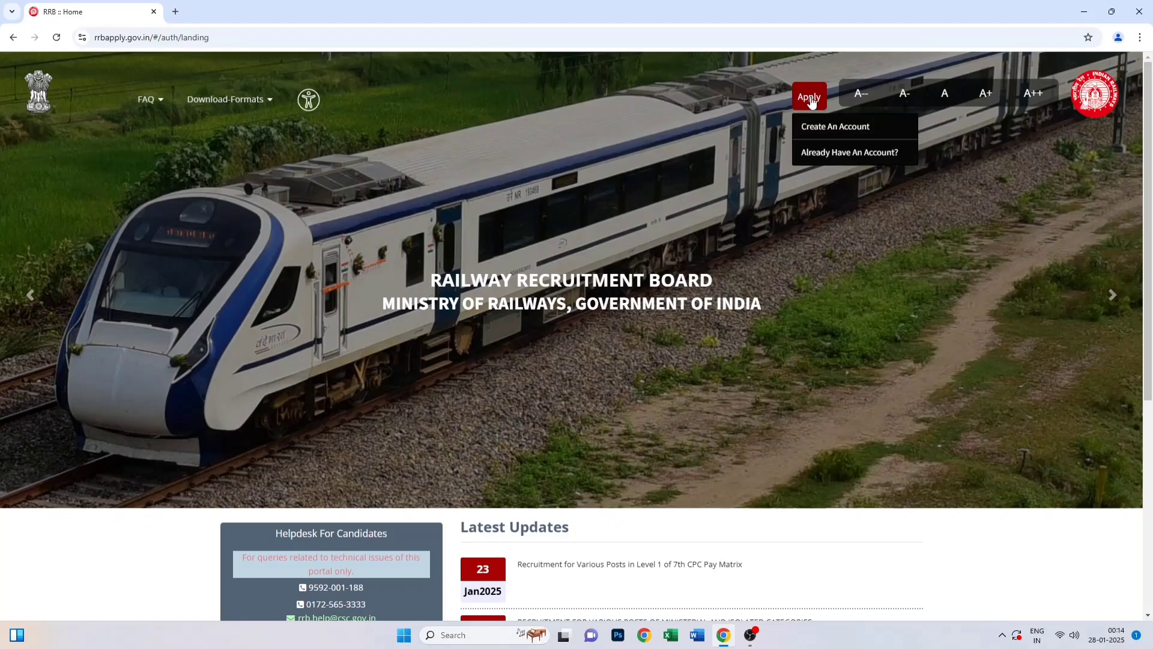
left_click(828, 128)
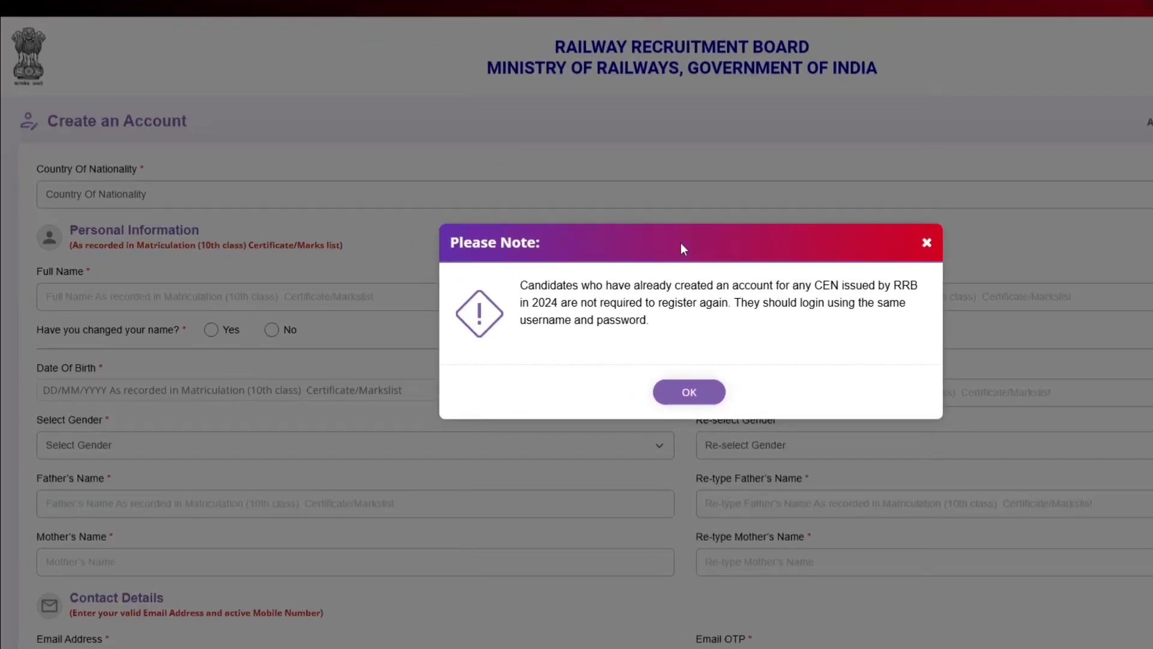
left_click(685, 391)
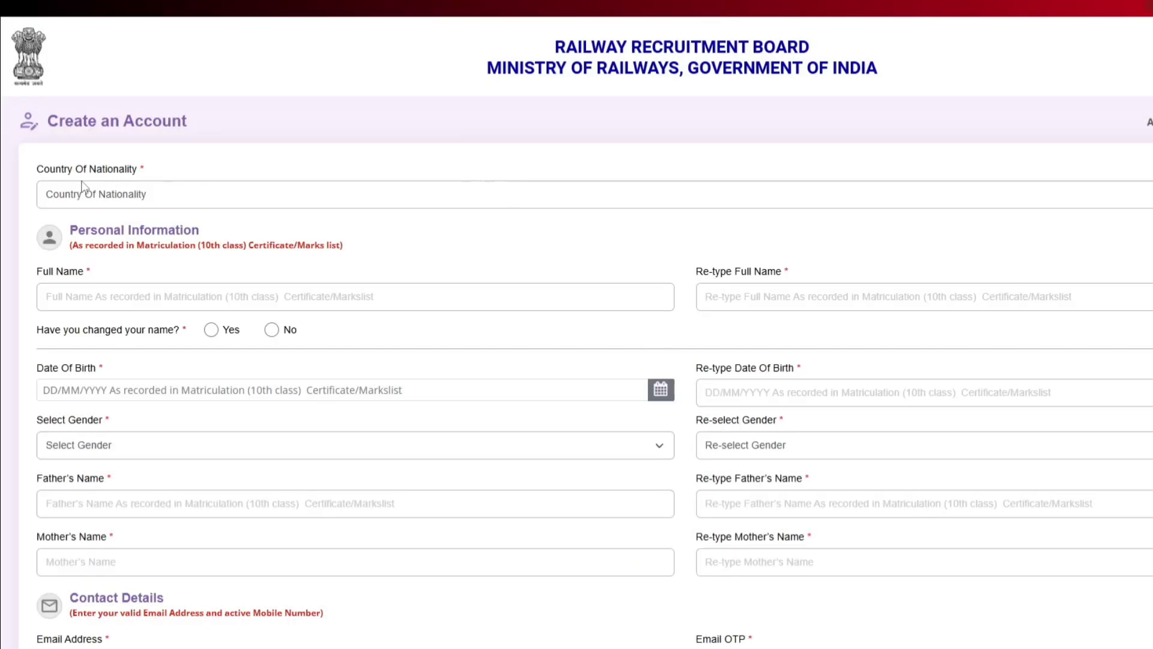
Set the country of nationality to India.
left_click_drag(35, 173, 143, 174)
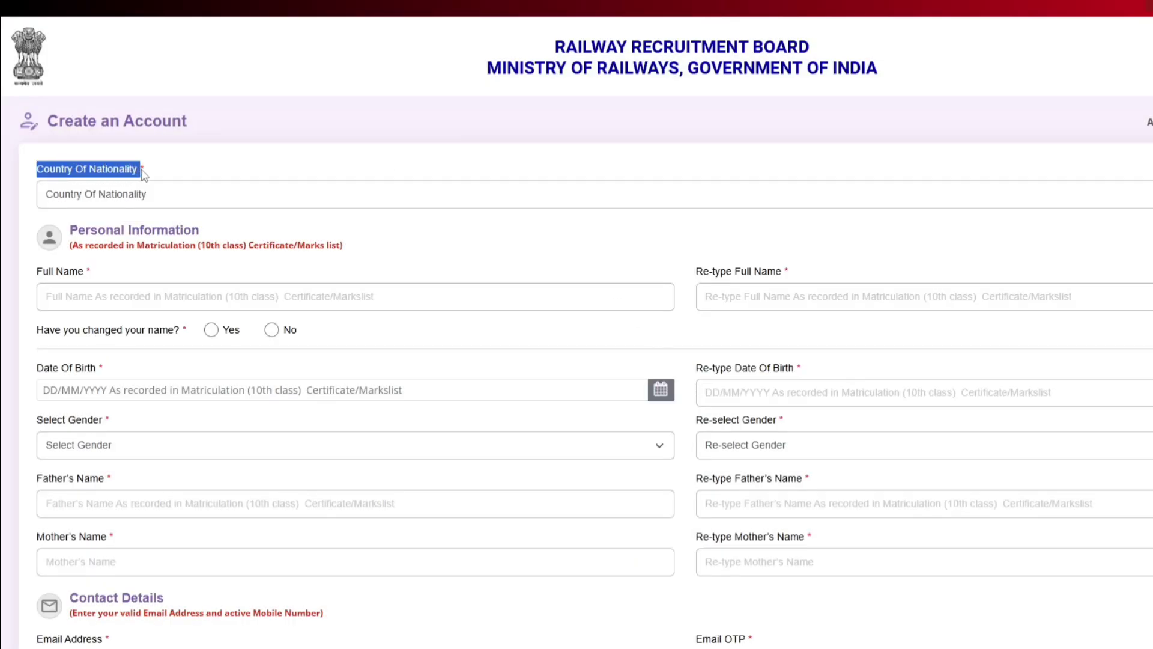
left_click(243, 200)
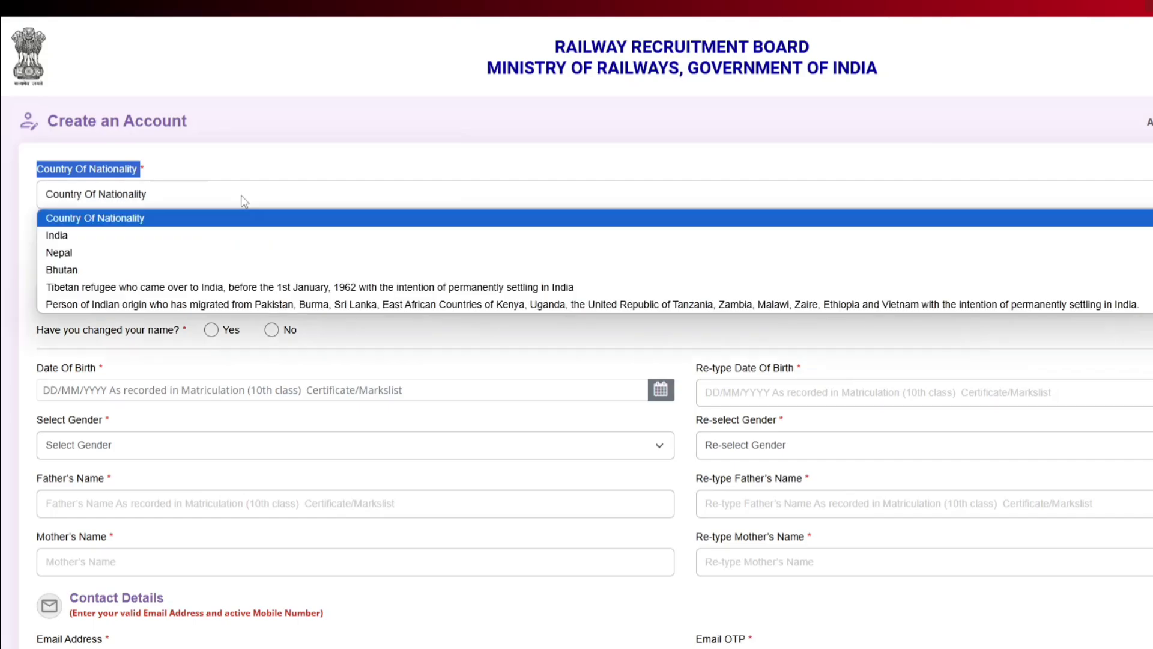
left_click(215, 240)
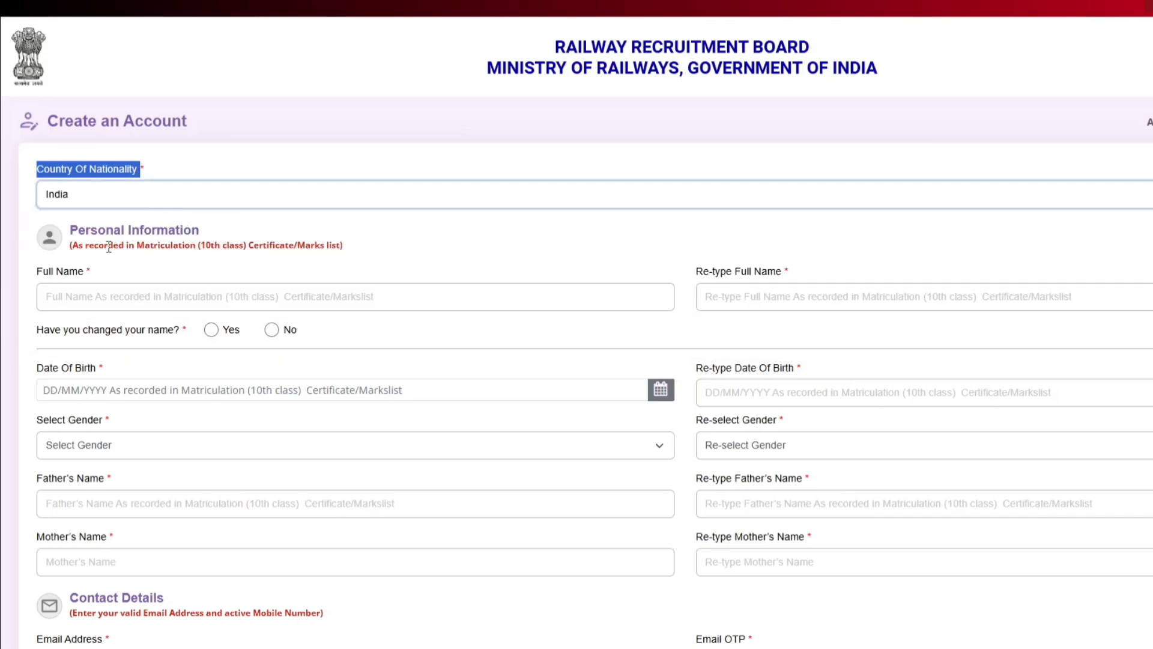
Examine the full name, name-change and date of birth fields in the Personal Information section.
left_click_drag(70, 230, 206, 237)
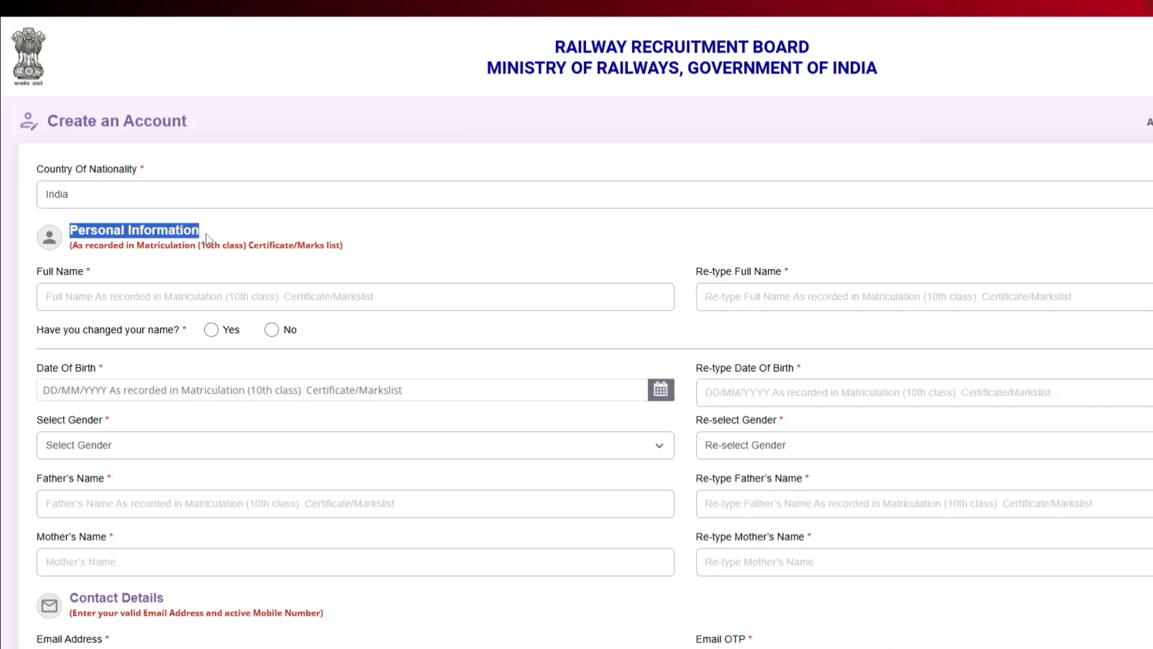
left_click(37, 274)
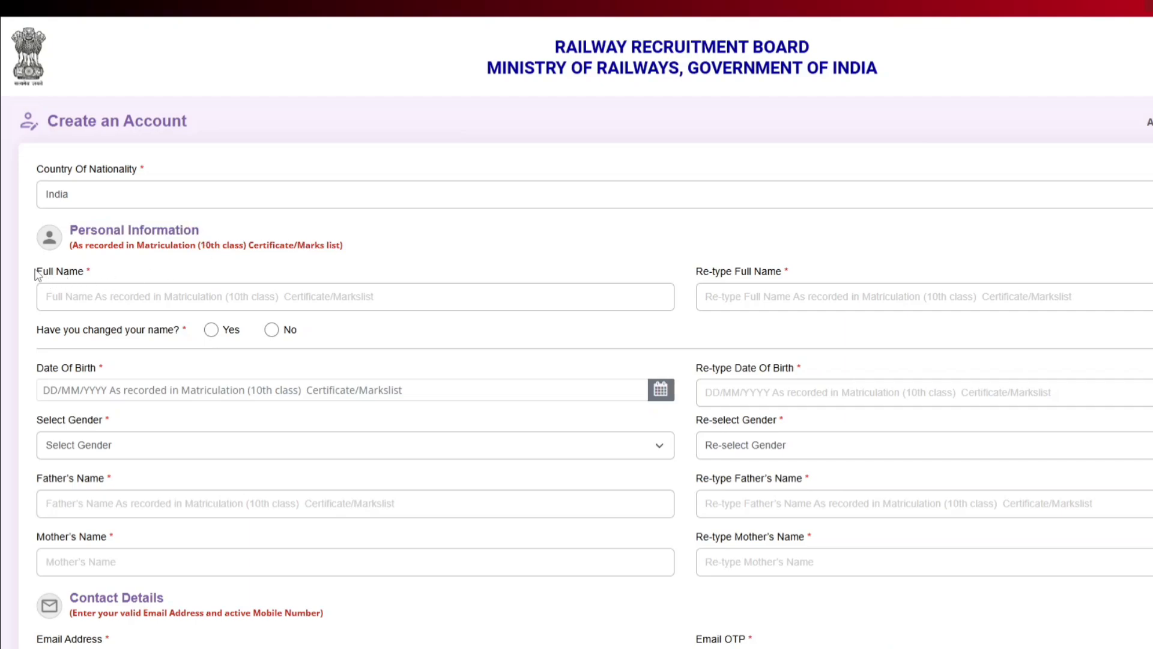
left_click_drag(37, 274, 99, 273)
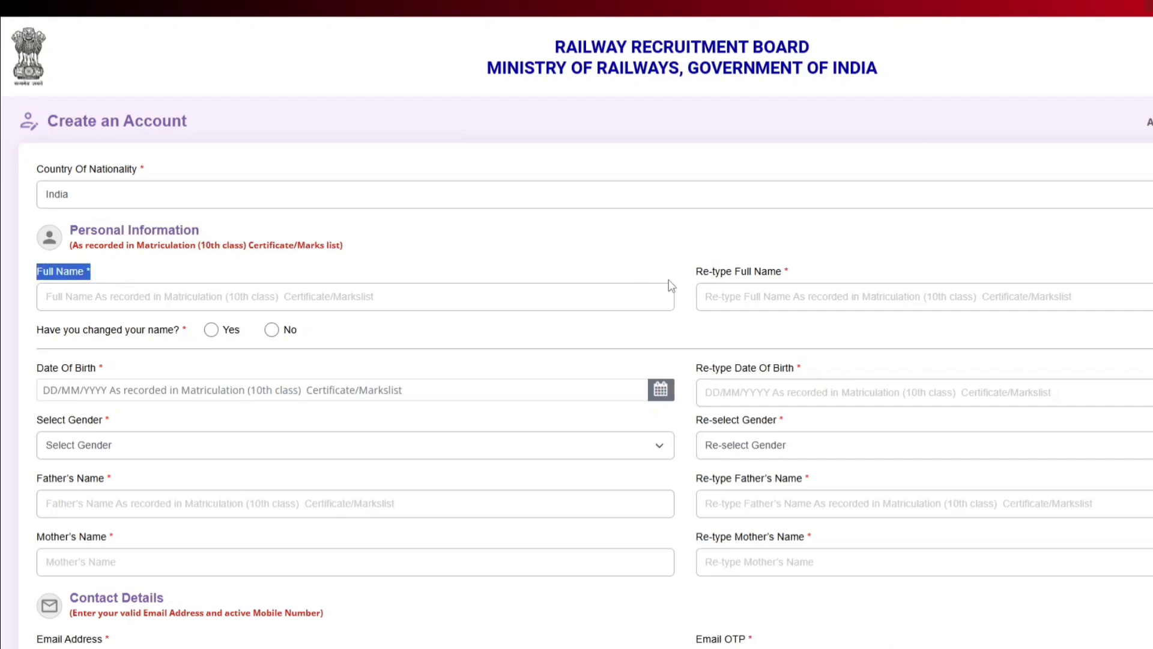
left_click_drag(695, 272, 796, 273)
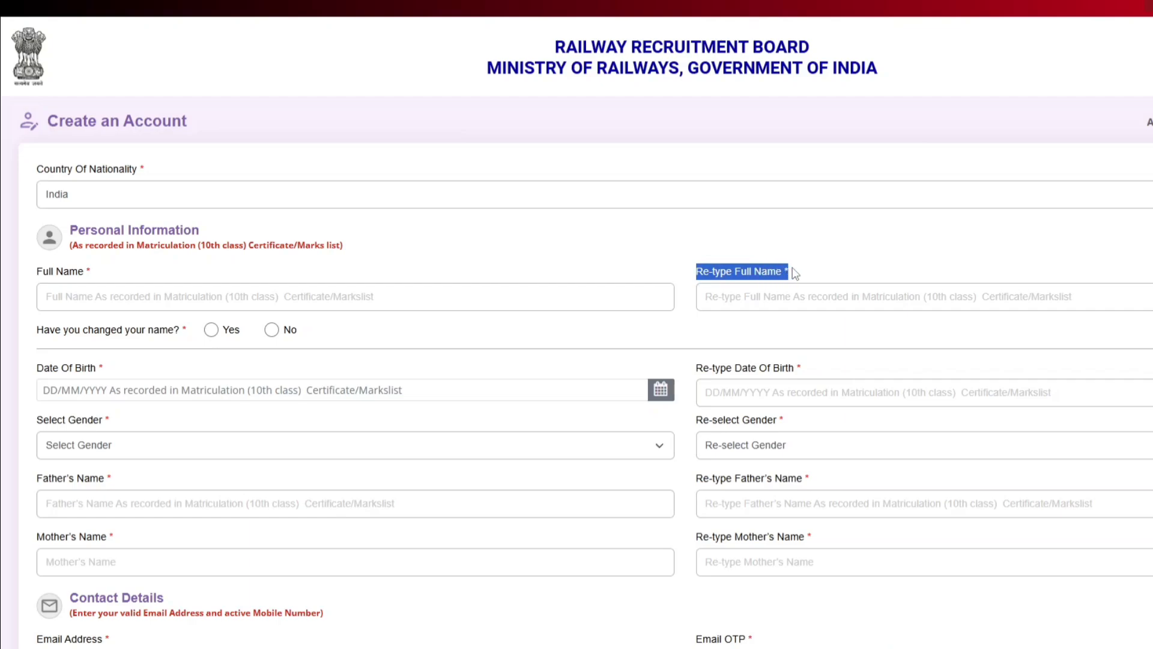
left_click_drag(37, 273, 111, 274)
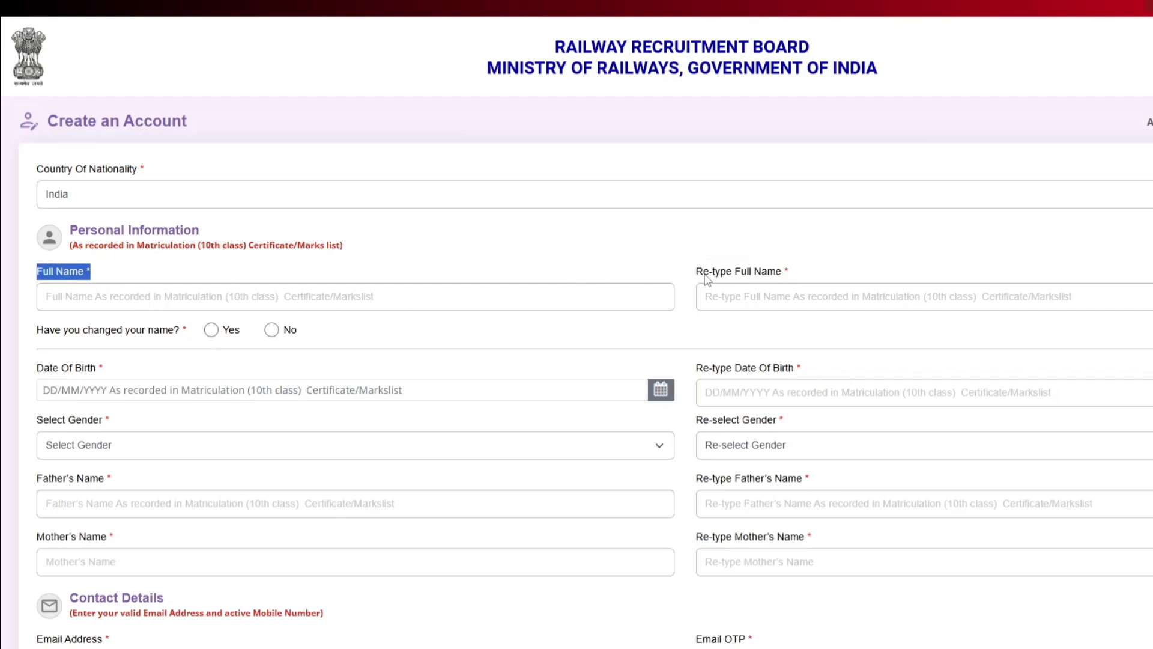
left_click_drag(696, 272, 794, 274)
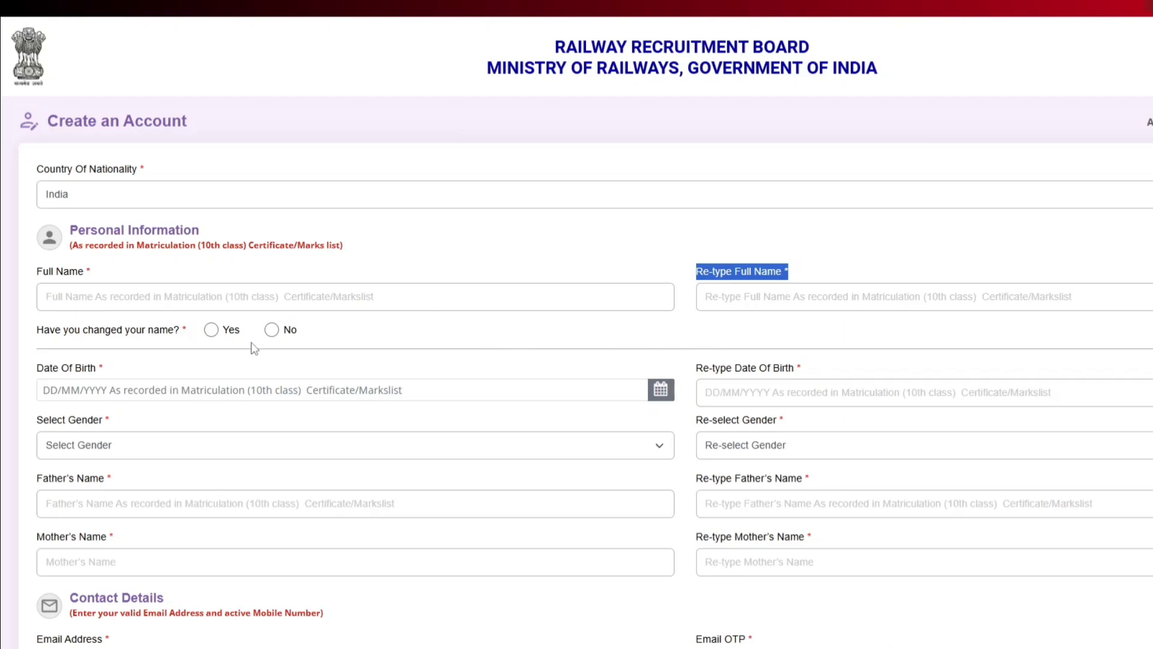
left_click_drag(37, 332, 185, 335)
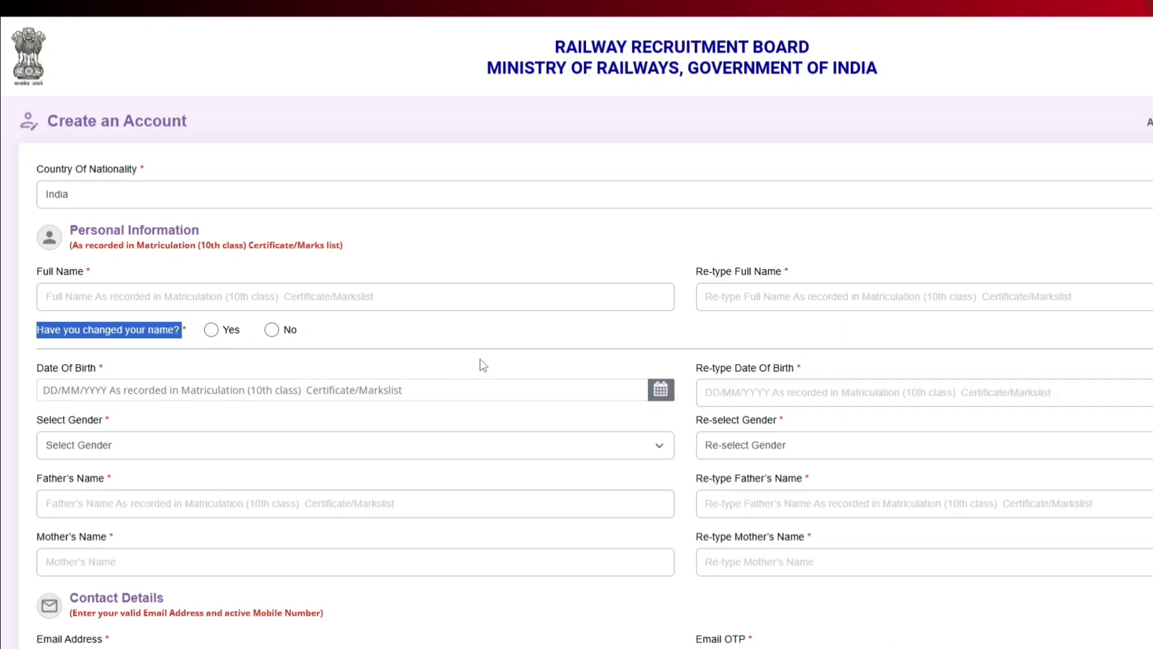
left_click_drag(34, 372, 96, 369)
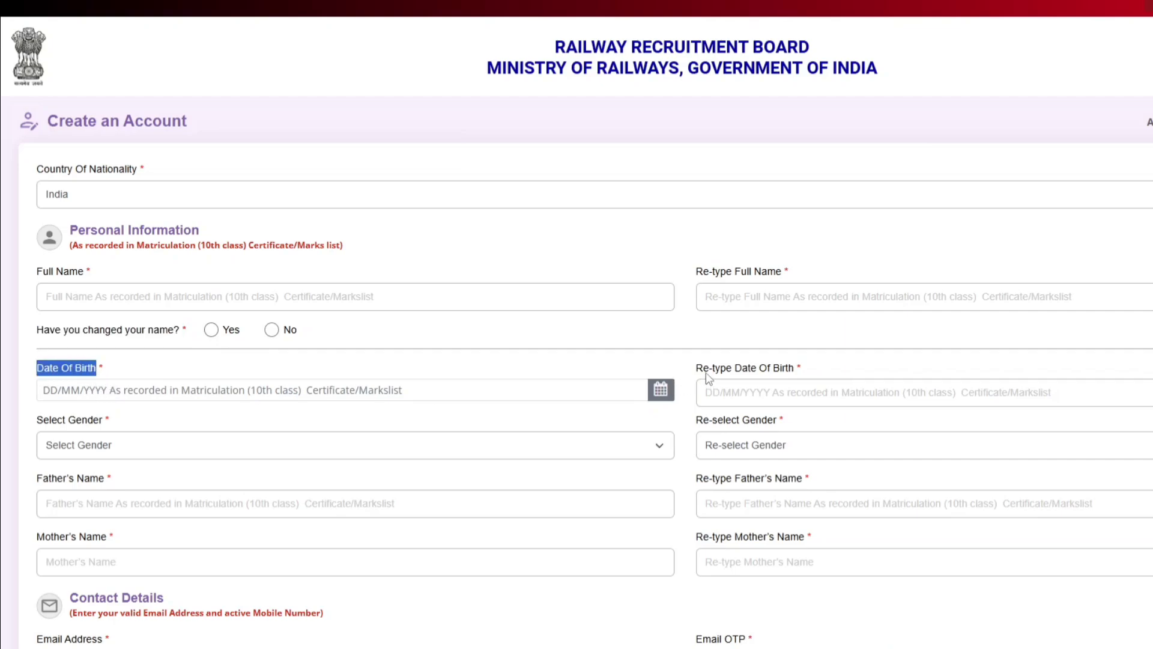
left_click_drag(692, 368, 798, 371)
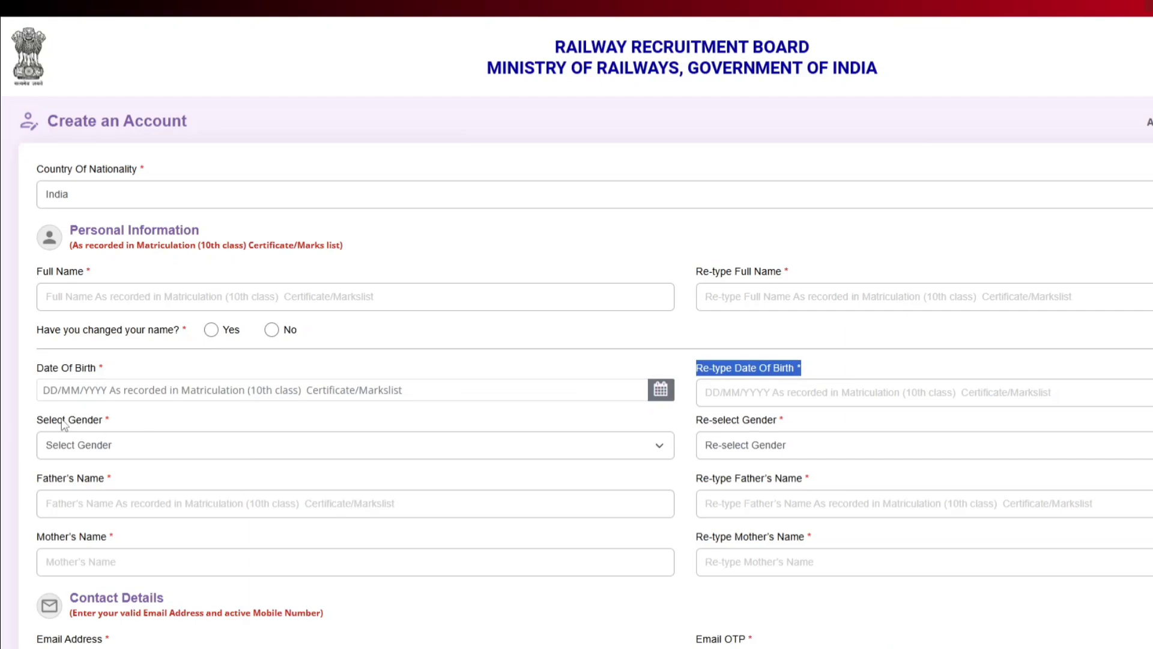
Examine the gender, father's name and mother's name fields together with their re-entry fields.
left_click(36, 421)
left_click_drag(35, 423, 111, 428)
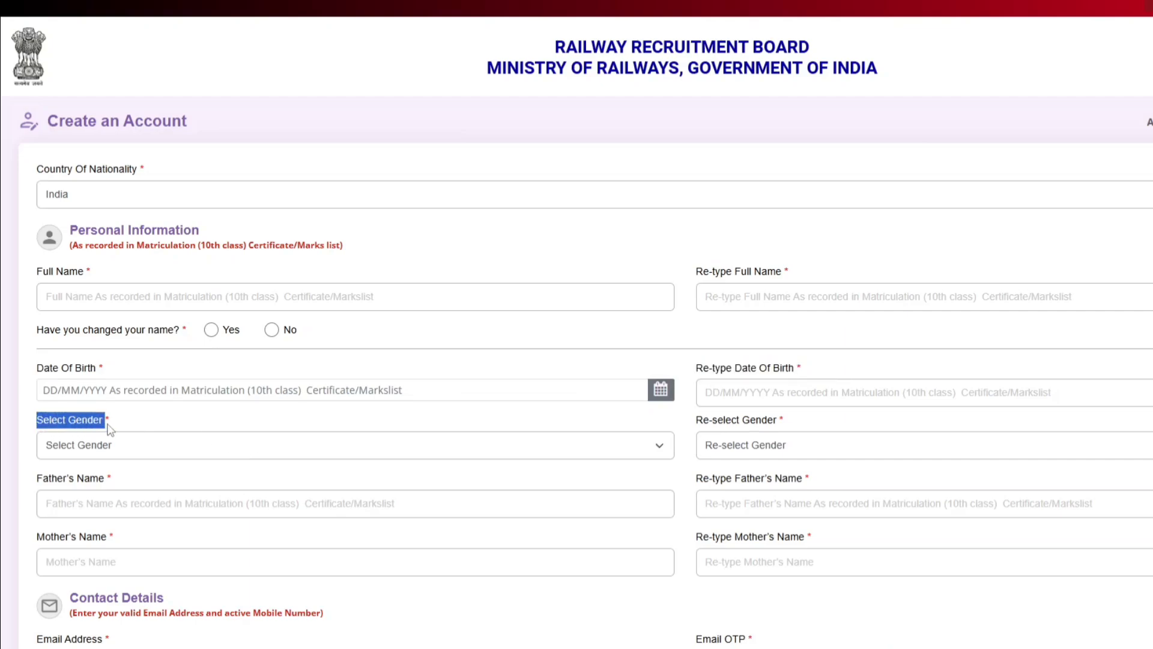
left_click(149, 454)
left_click(150, 455)
left_click(697, 424)
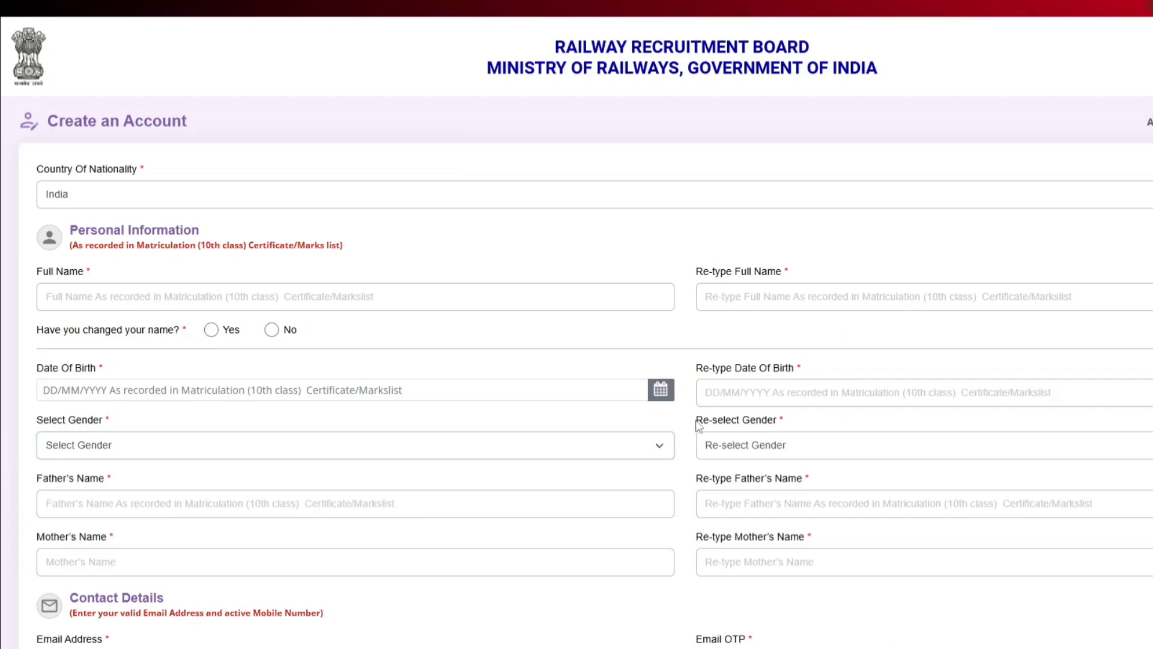
left_click_drag(697, 424, 778, 425)
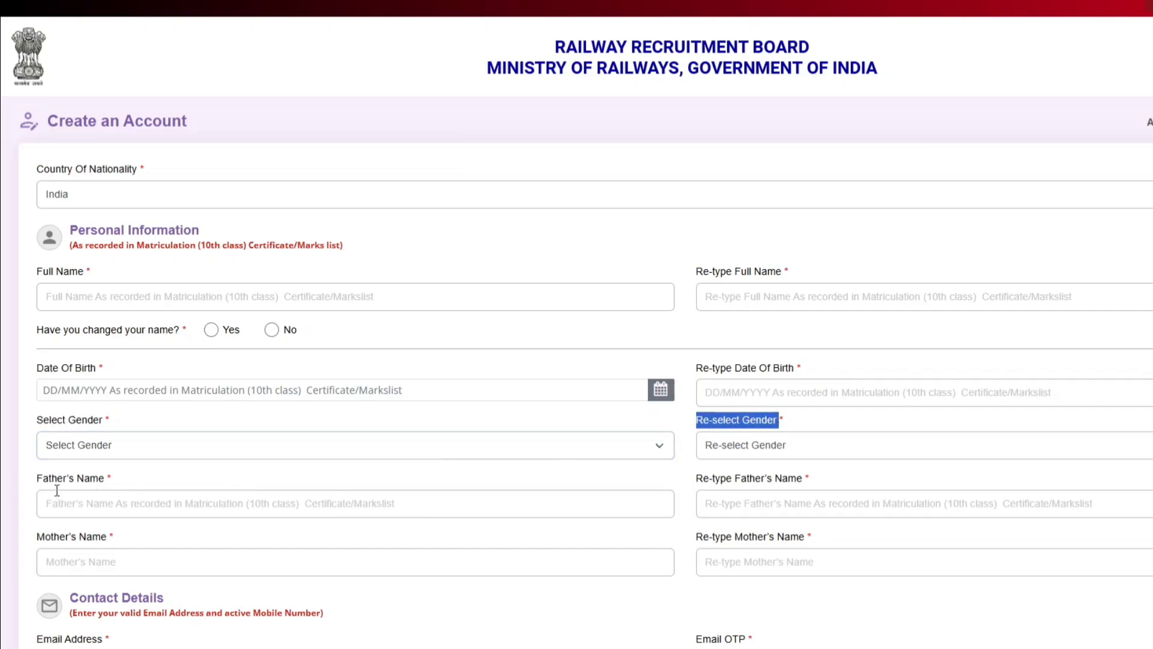
left_click_drag(38, 481, 113, 483)
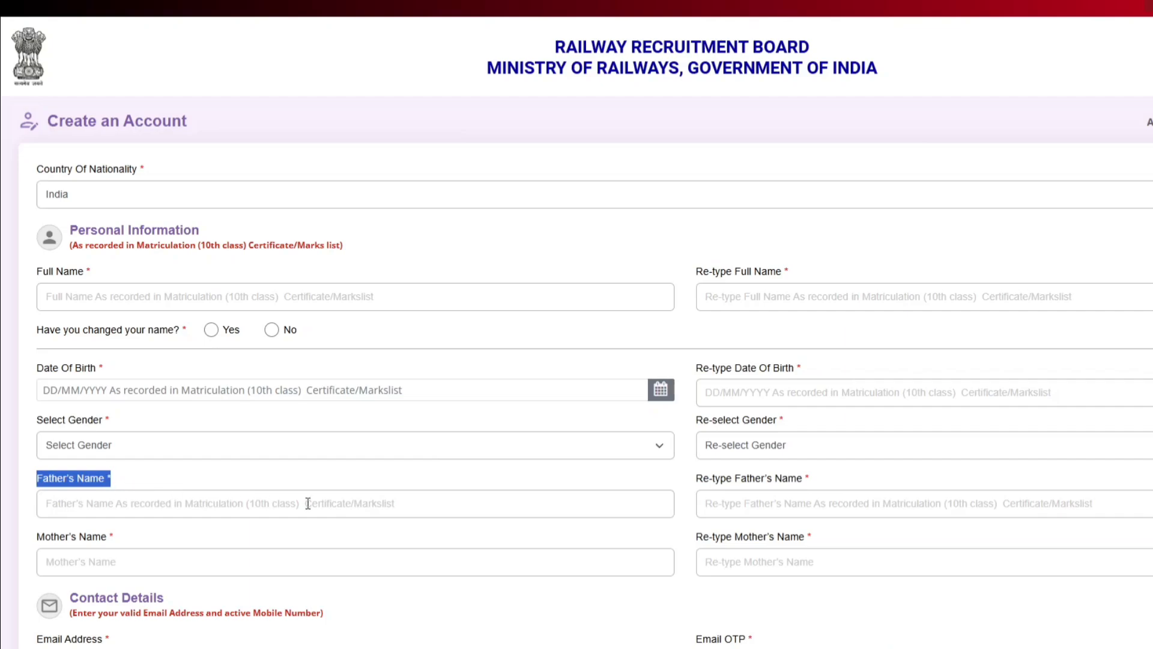
left_click_drag(700, 481, 809, 484)
left_click_drag(38, 536, 104, 542)
left_click_drag(697, 536, 809, 540)
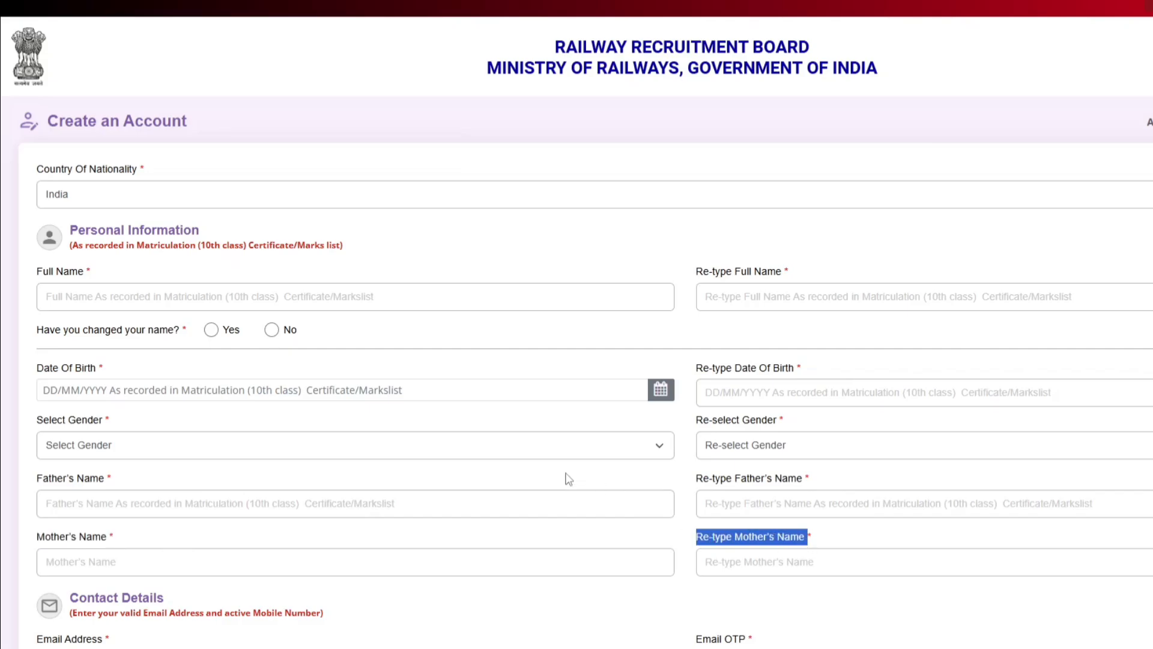
Examine the email address and mobile number fields in the Contact Details section.
scroll(568, 479, "down", 10)
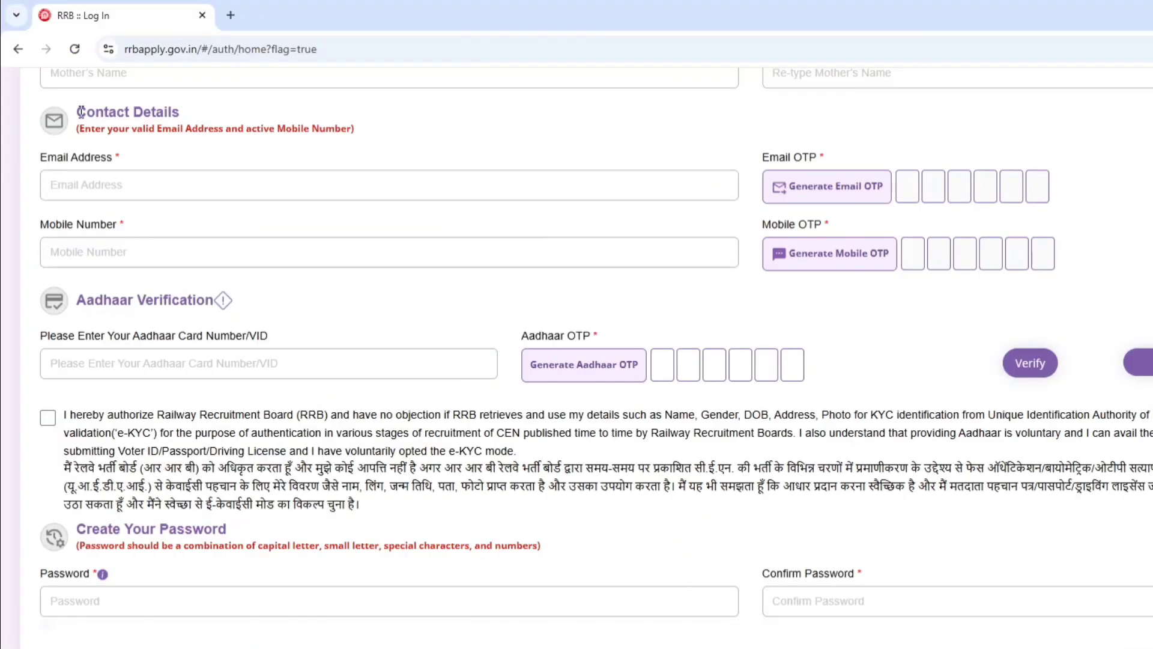
left_click_drag(40, 158, 127, 161)
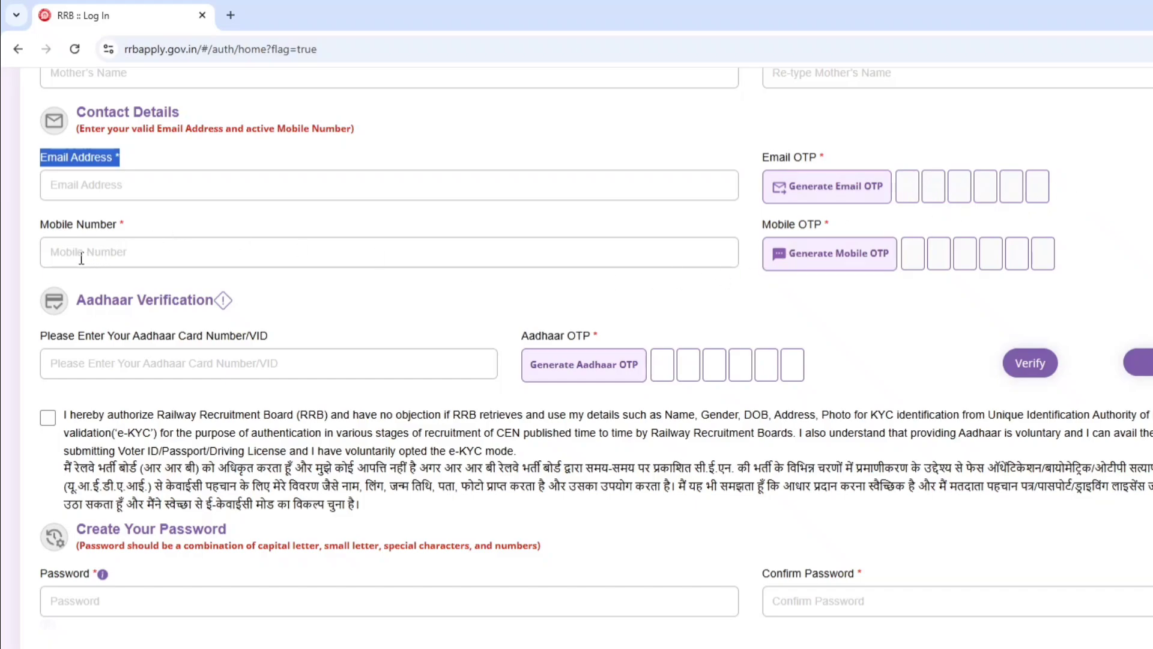
left_click_drag(38, 225, 129, 228)
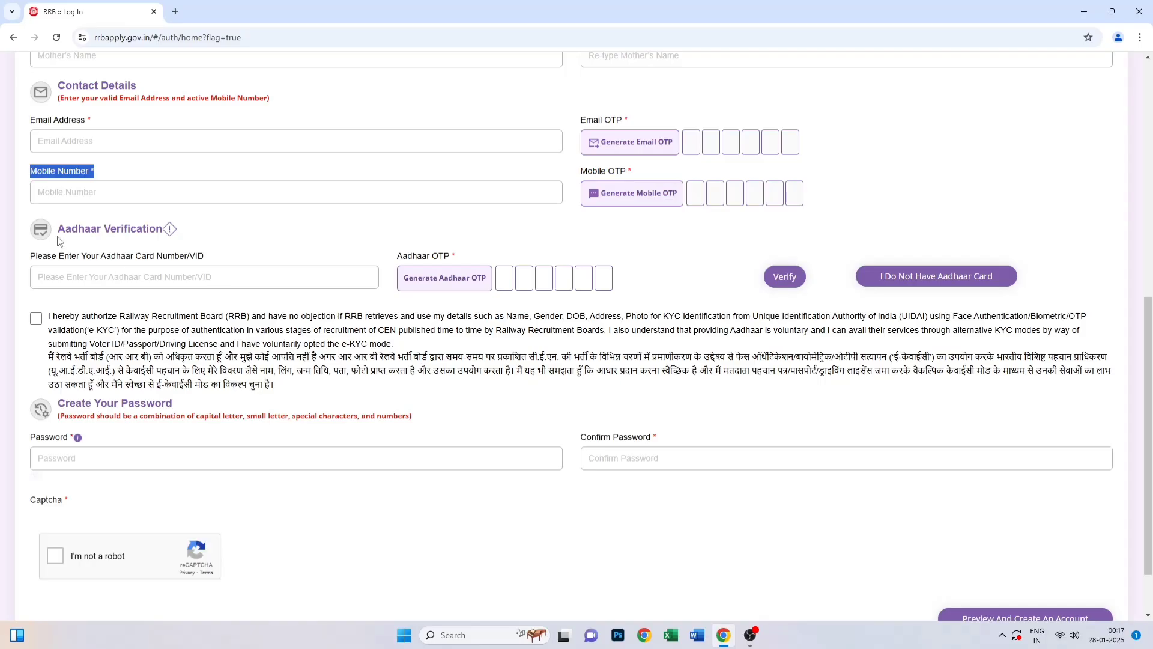
Review the Aadhaar number field and accept the e-KYC authorization declaration in the Aadhaar Verification section.
left_click_drag(58, 229, 157, 231)
left_click_drag(30, 256, 184, 258)
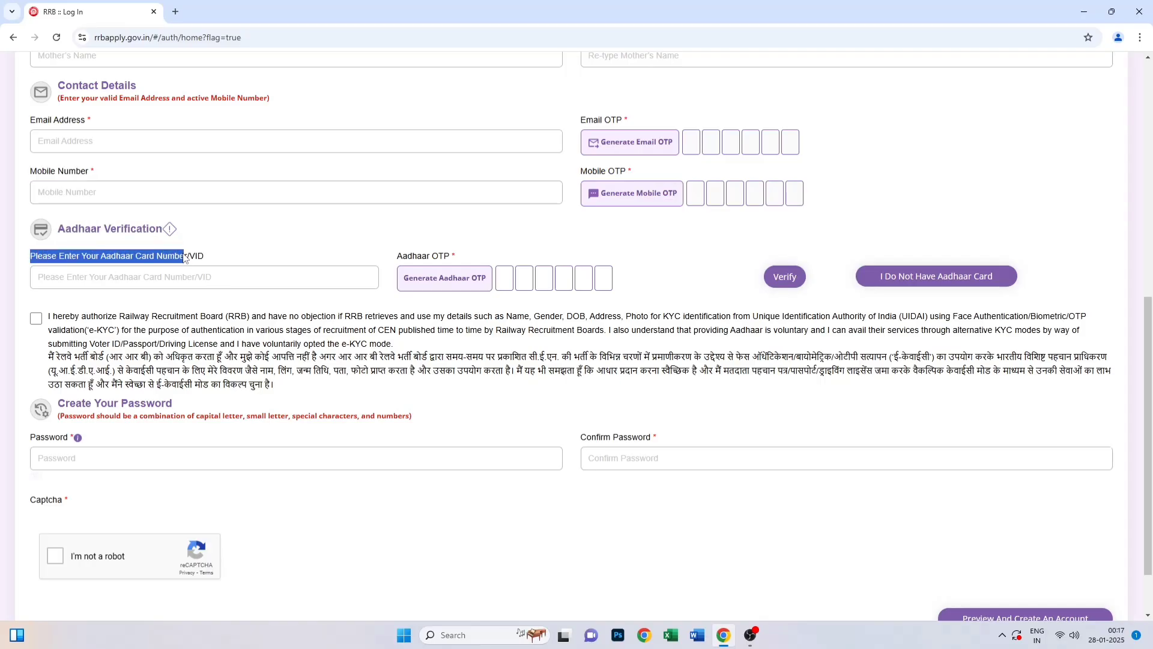
left_click(48, 278)
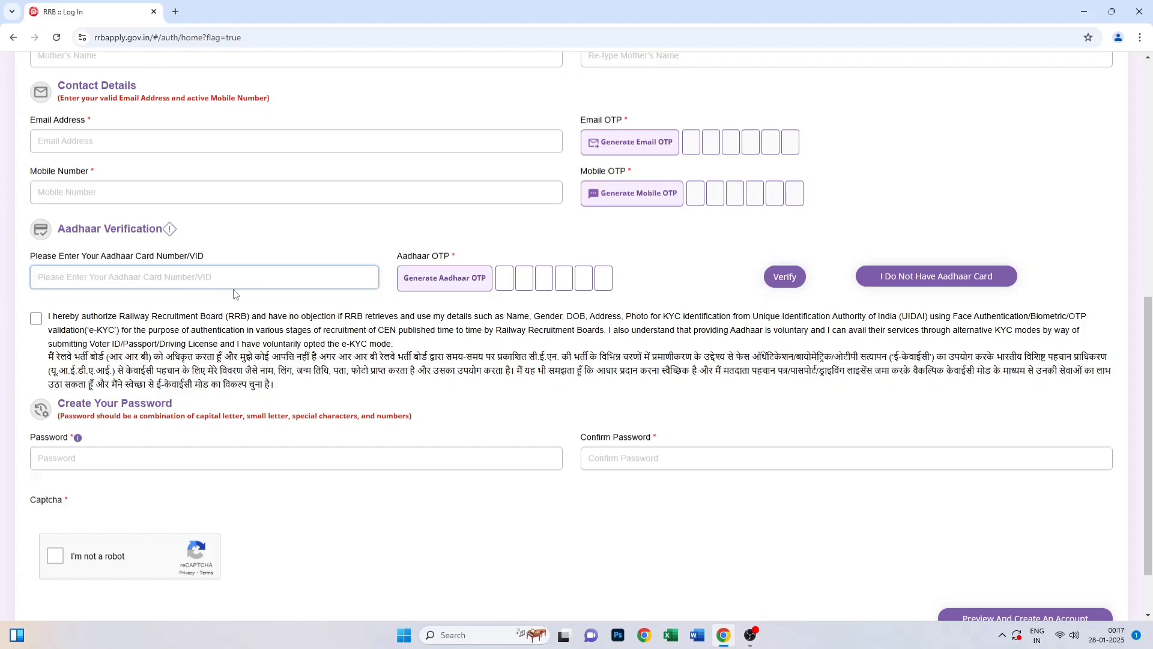
left_click(36, 319)
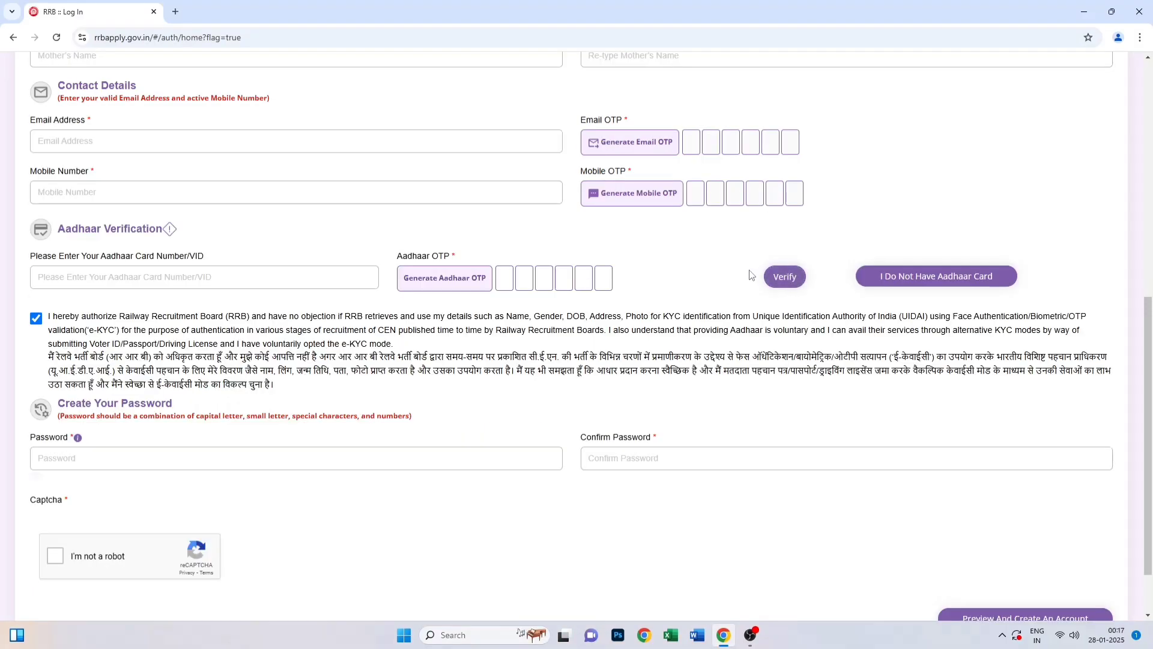
Complete the reCAPTCHA check below the password fields and create the account from the preview of its details.
left_click_drag(29, 437, 69, 443)
left_click_drag(60, 415, 399, 419)
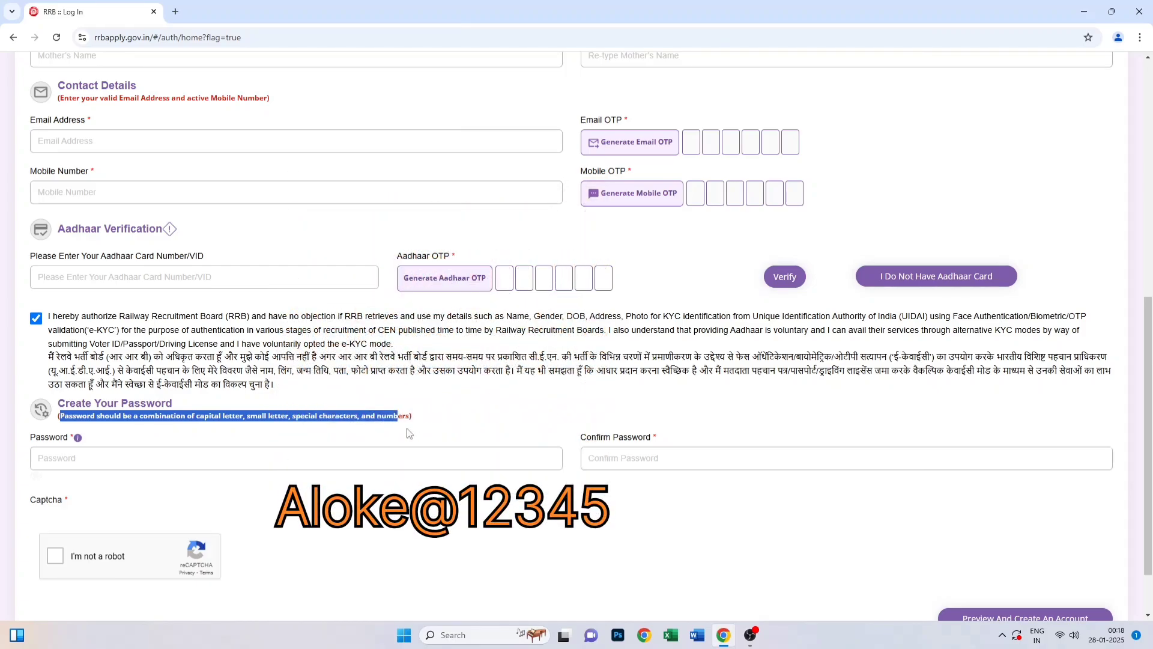
scroll(408, 433, "down", 1)
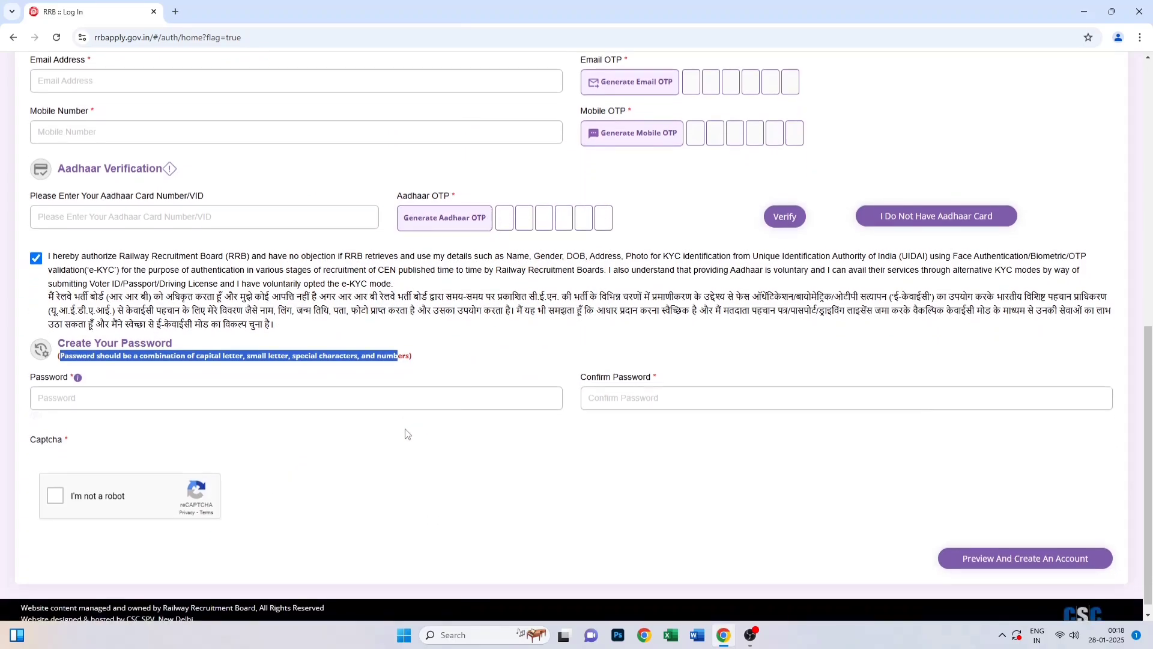
left_click(55, 498)
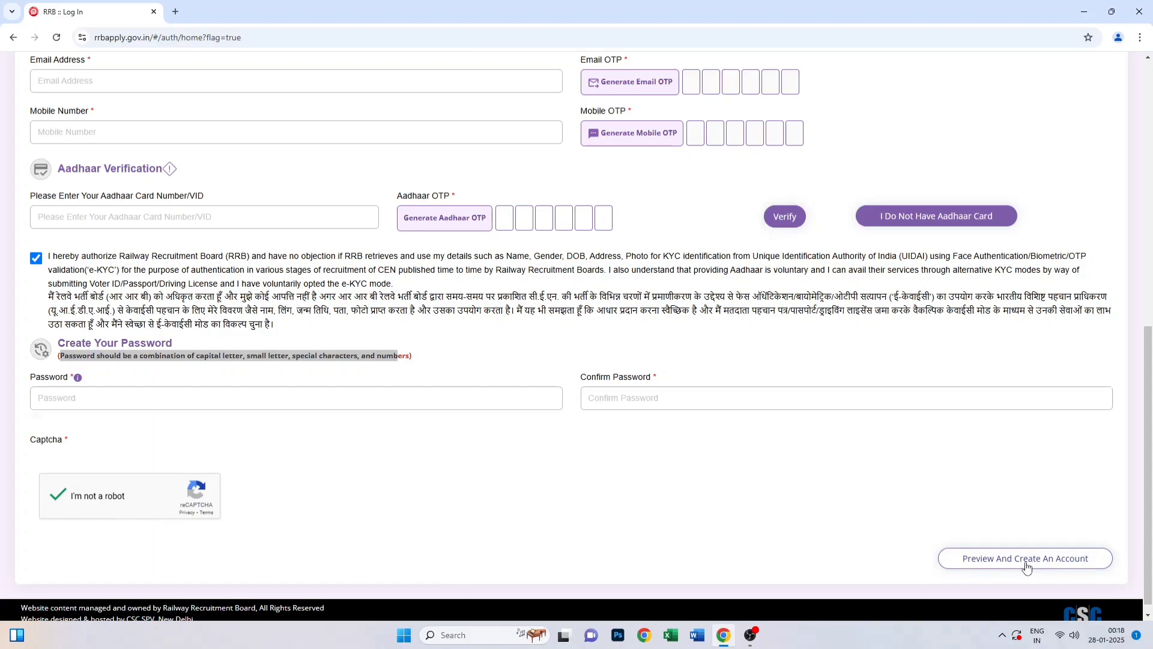
left_click(1059, 565)
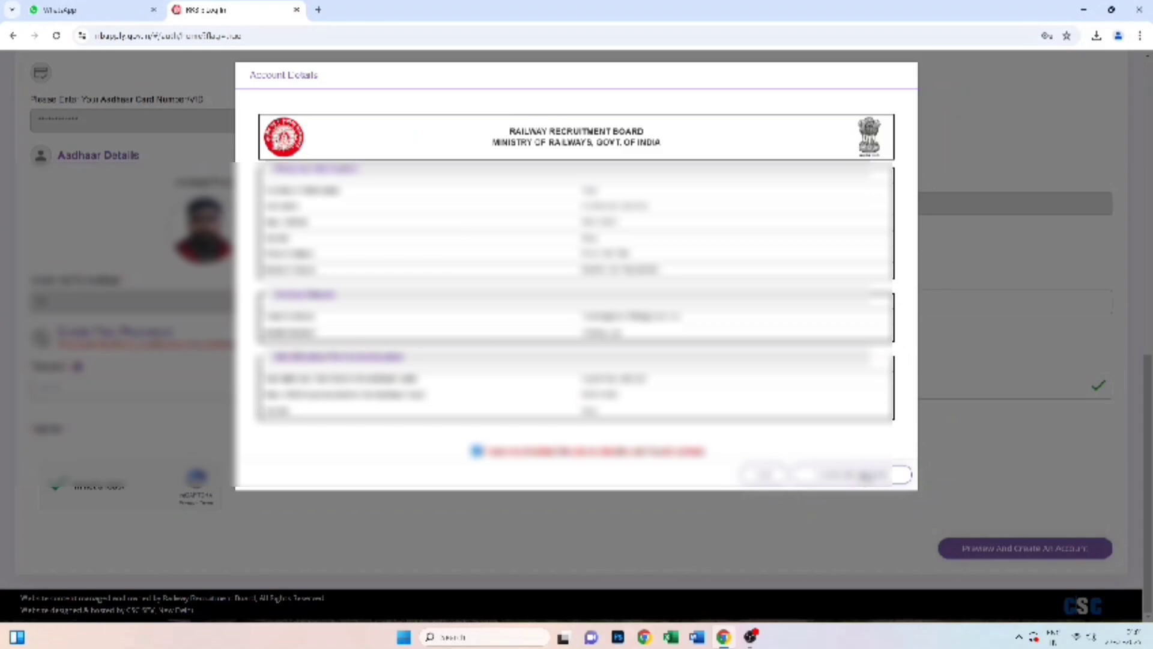
left_click(866, 476)
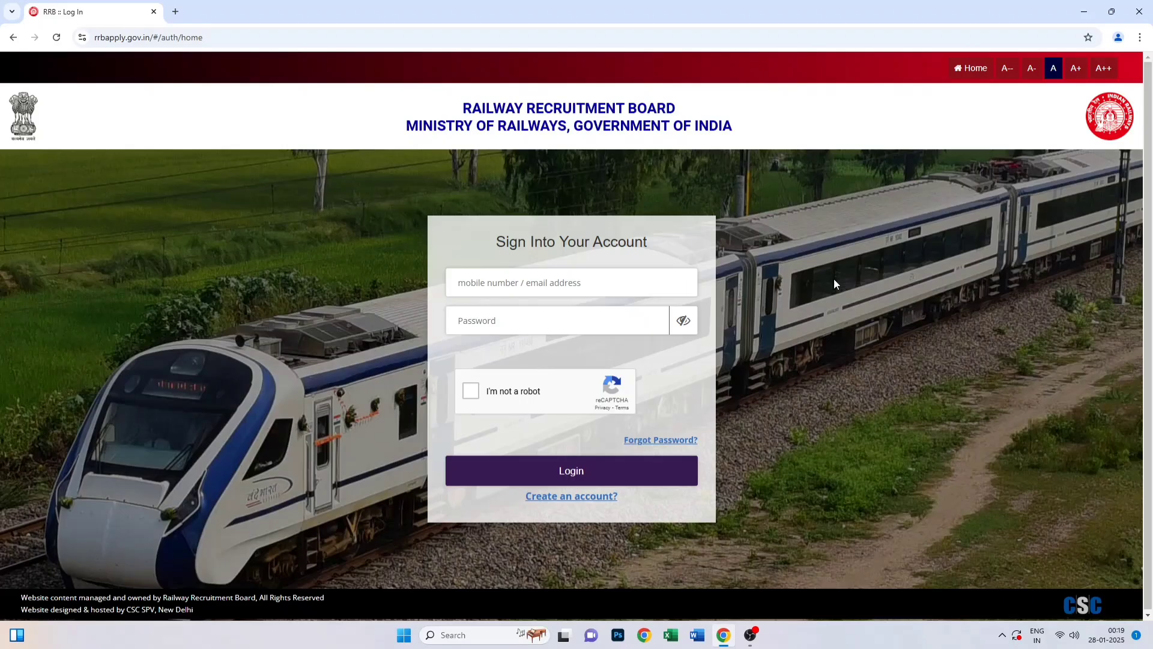
Sign in with the registered mobile number or email, account password and reCAPTCHA check, and open the online application list.
left_click(551, 283)
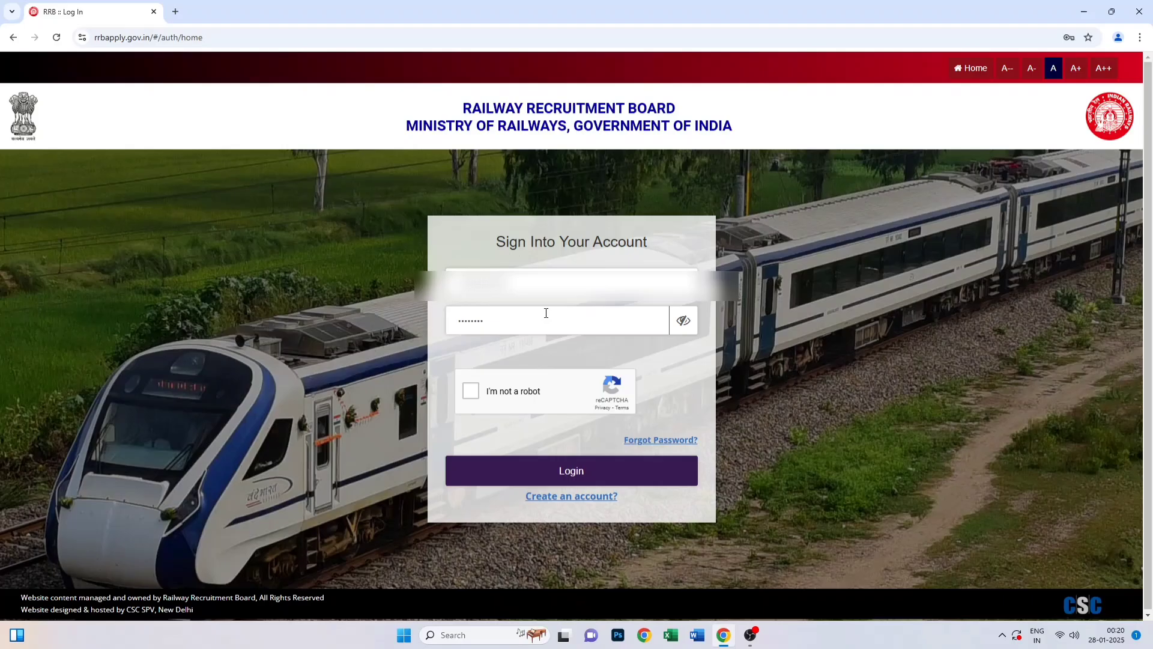
left_click(474, 394)
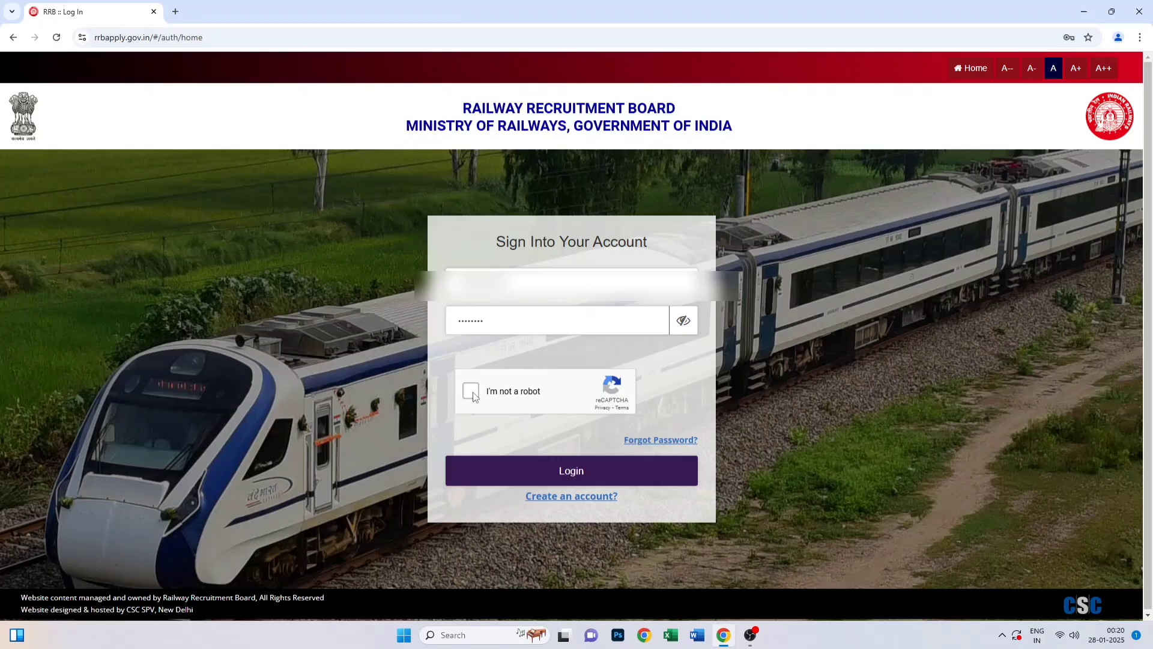
left_click(571, 473)
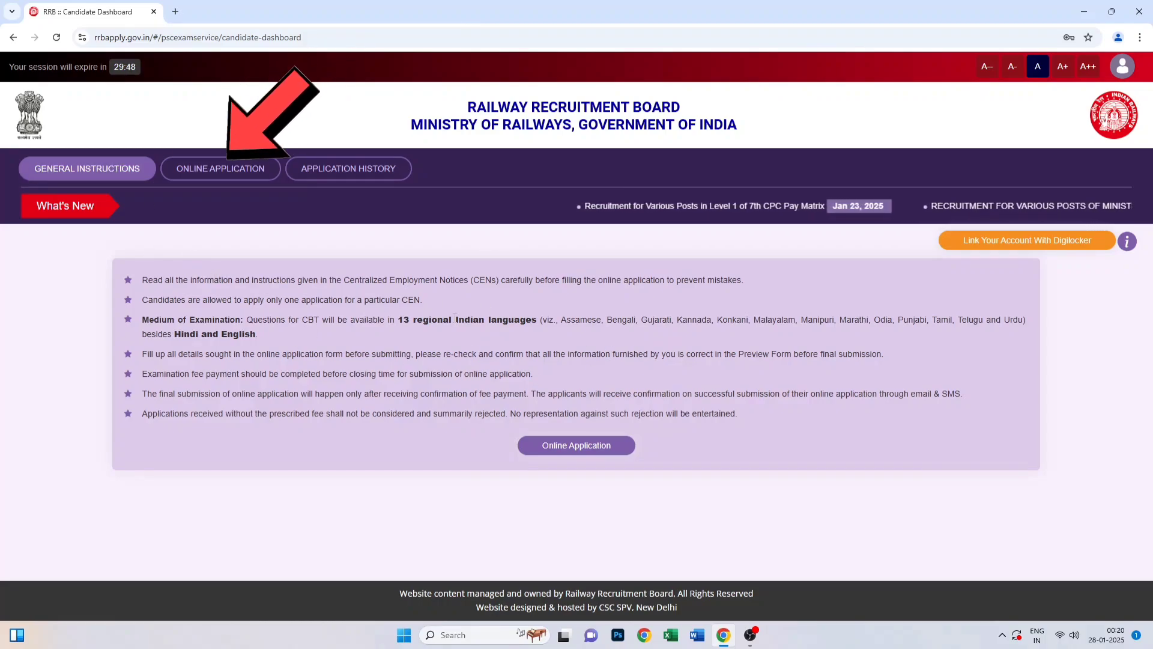
left_click(214, 172)
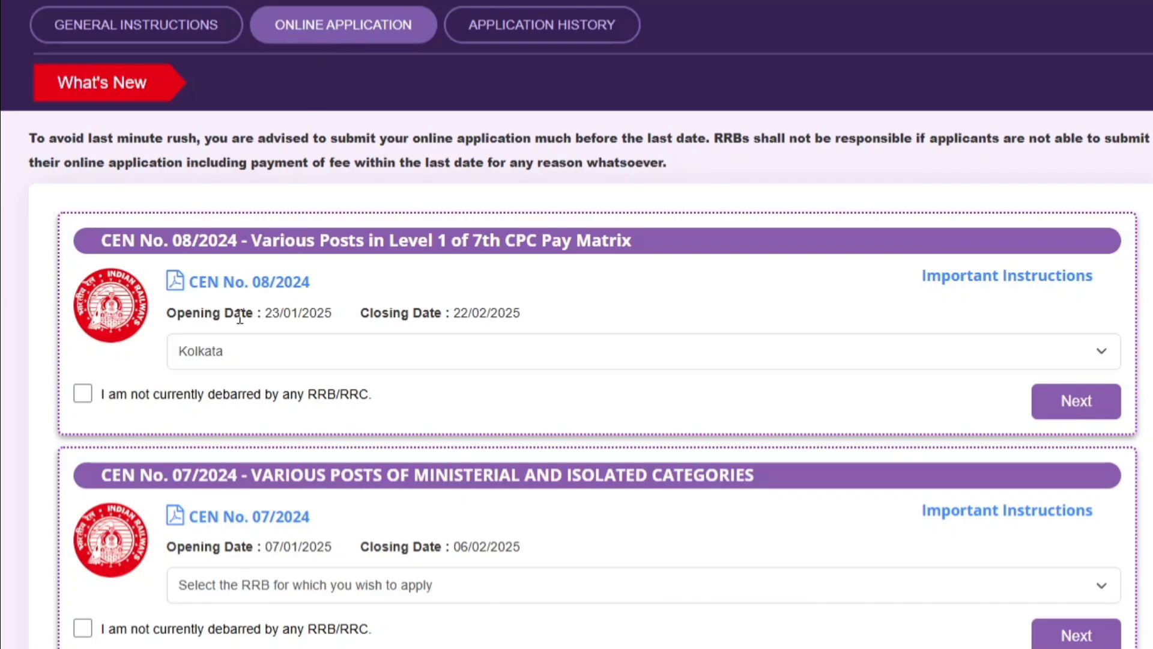
Choose Kolkata as the RRB for CEN No. 08/2024, declare not being debarred by any RRB/RRC, and proceed to the application form.
left_click(778, 353)
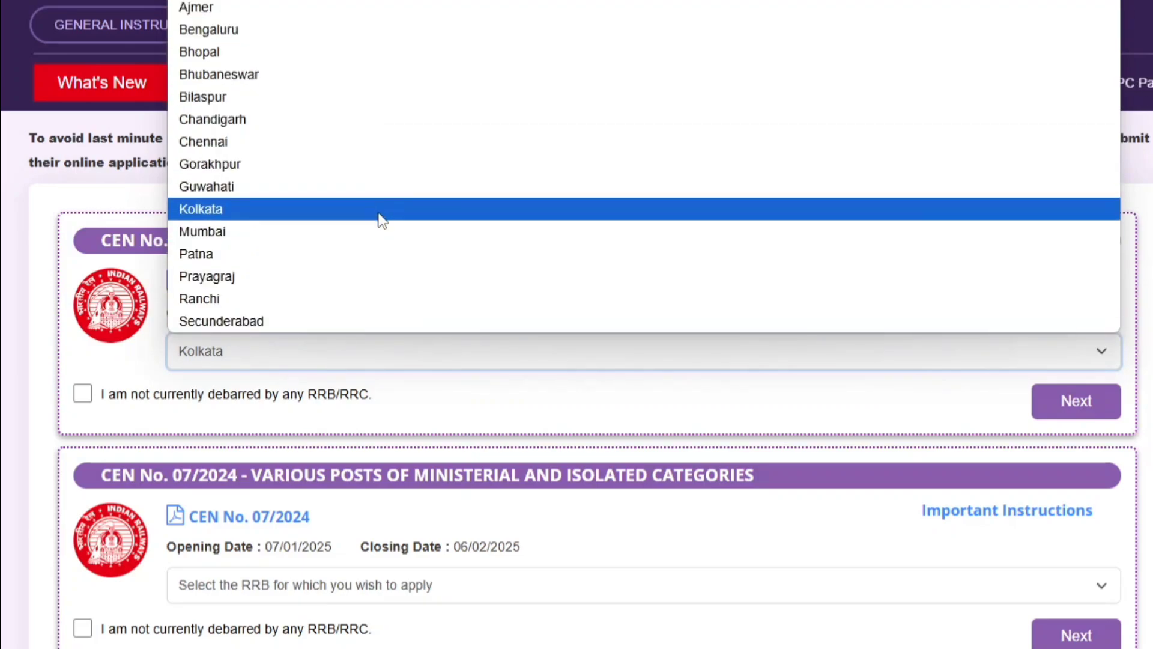
left_click(203, 213)
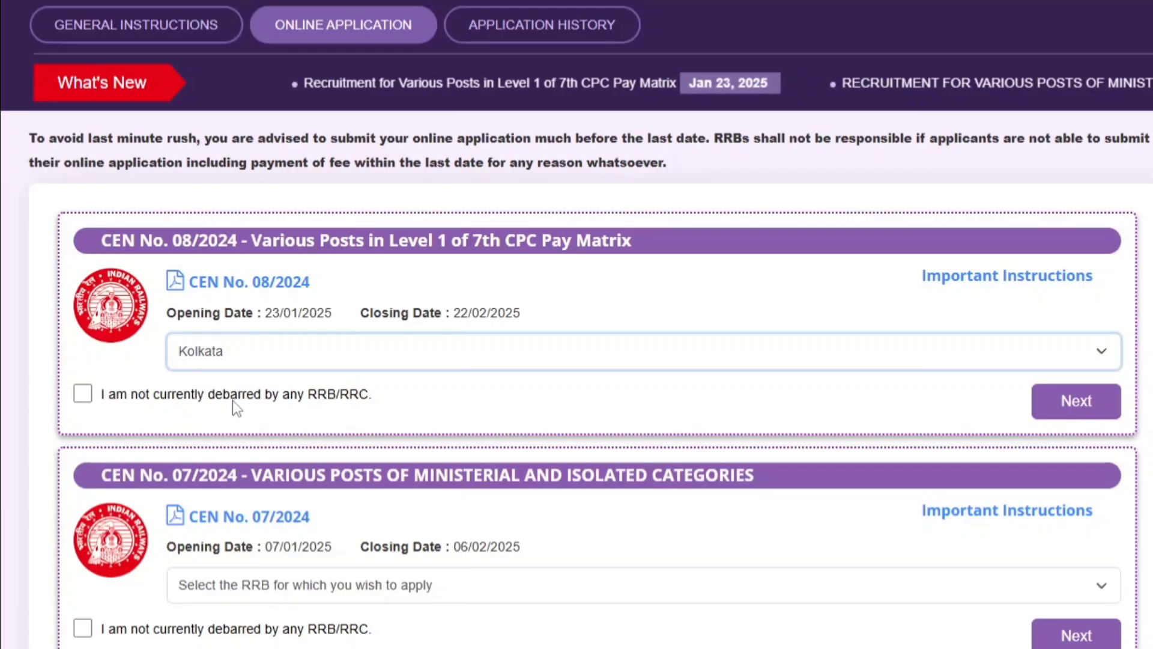
left_click(83, 393)
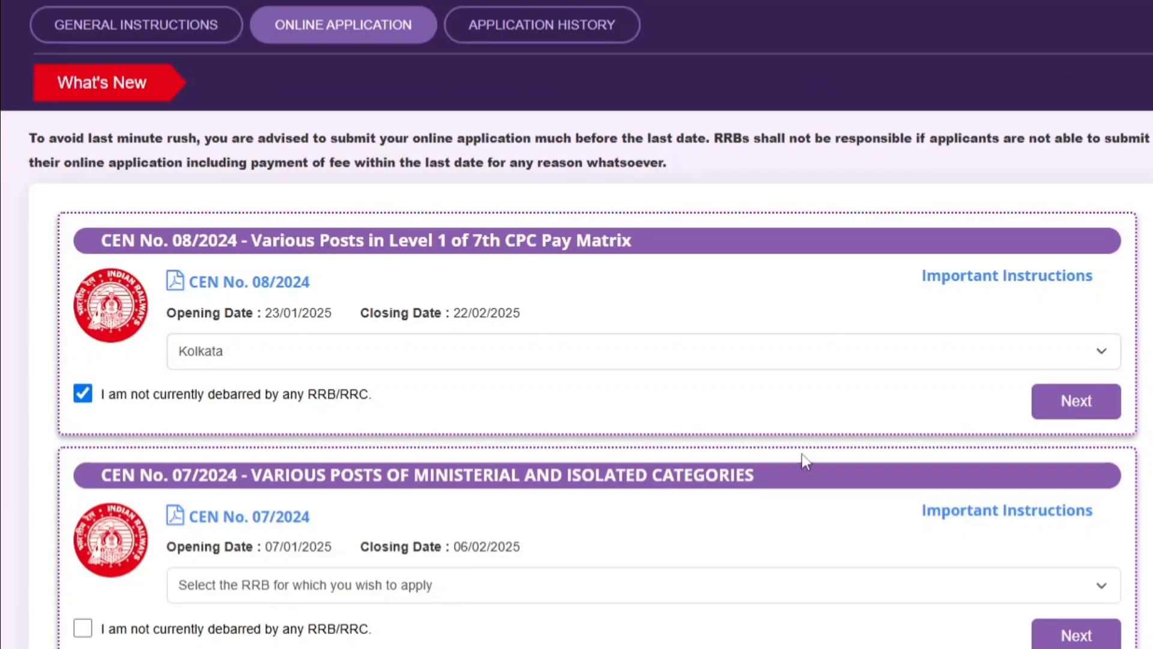
left_click(1095, 406)
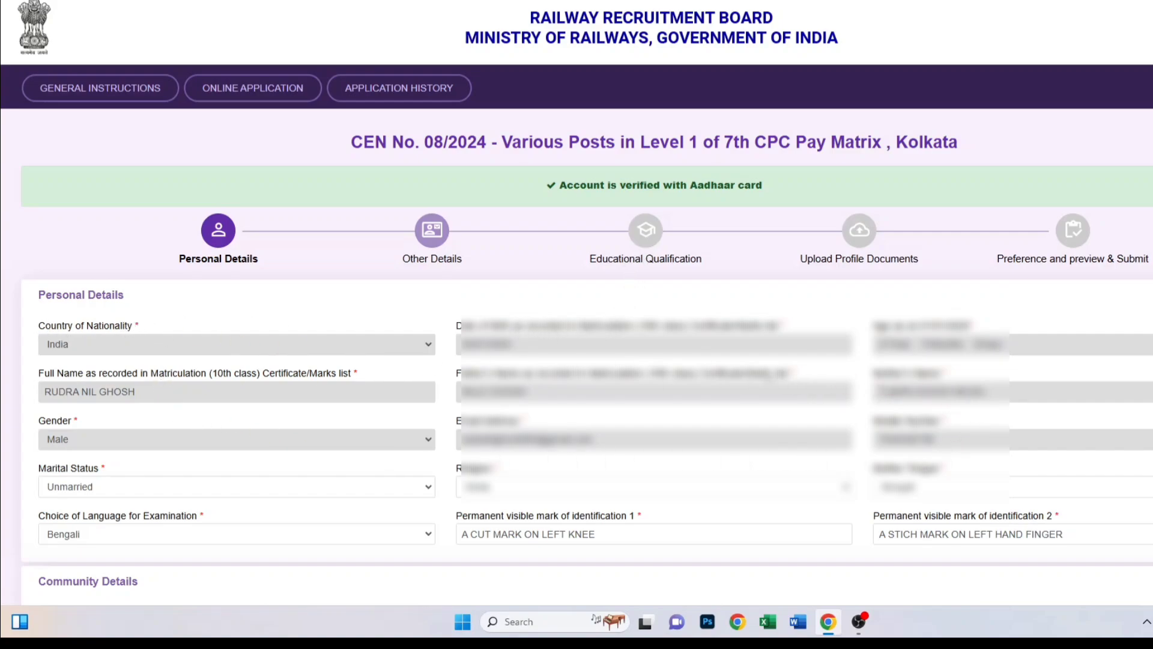
Review the Personal Details section, examining both permanent visible mark of identification fields and their entries.
scroll(656, 382, "down", 5)
scroll(769, 372, "up", 1)
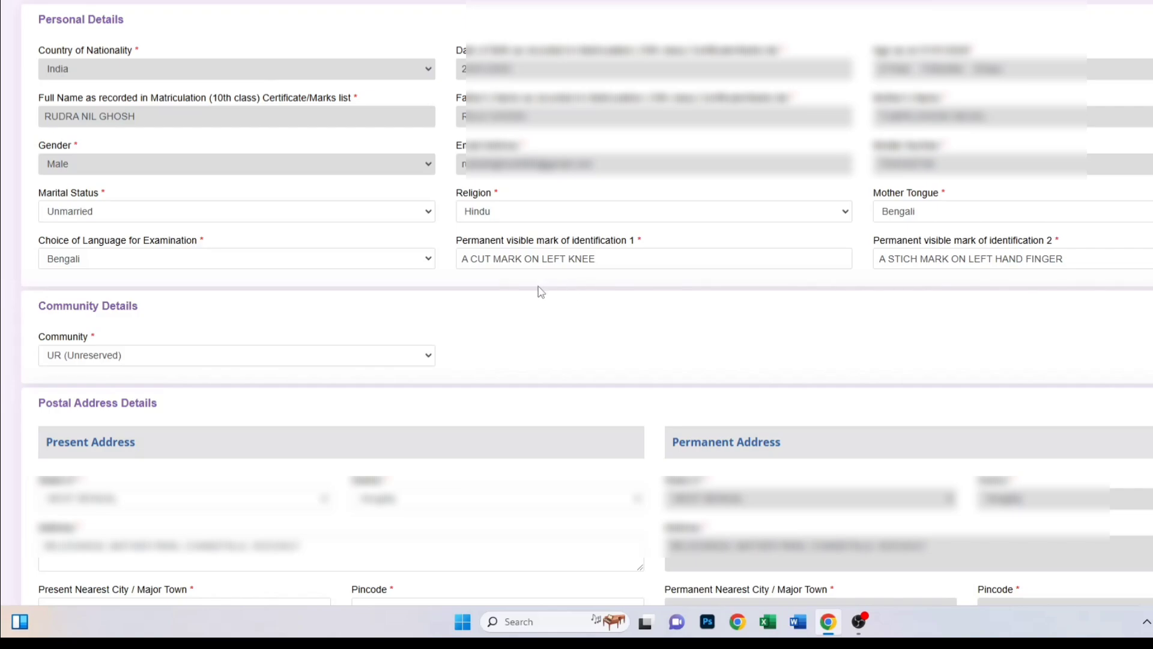
left_click_drag(457, 241, 645, 240)
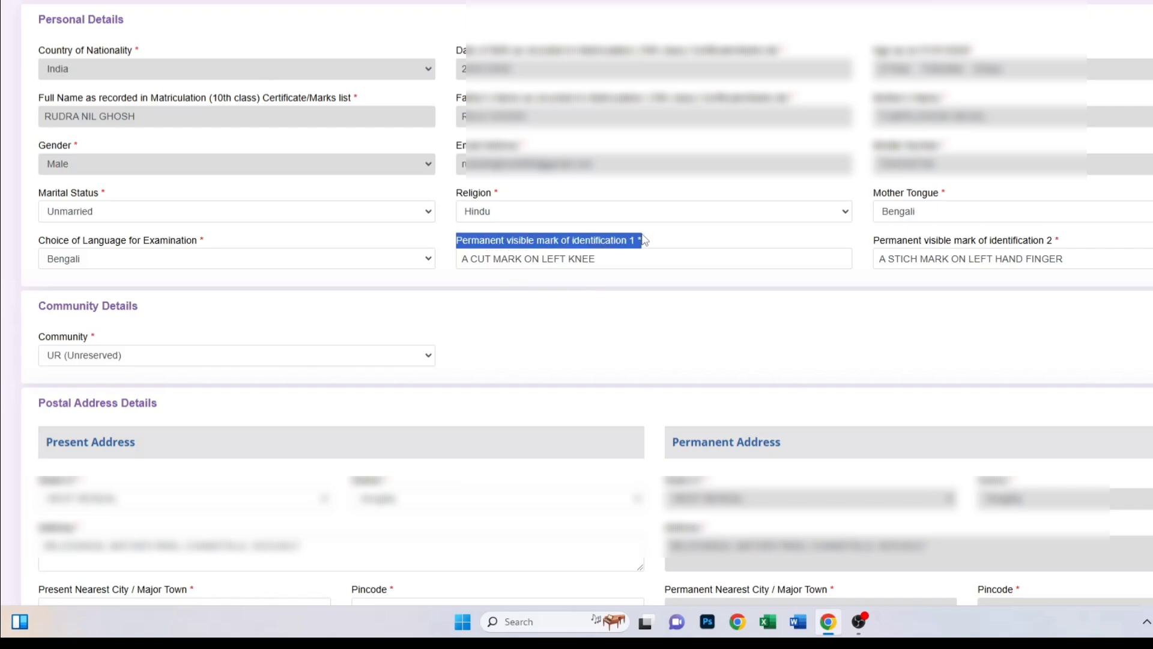
left_click_drag(875, 241, 1060, 241)
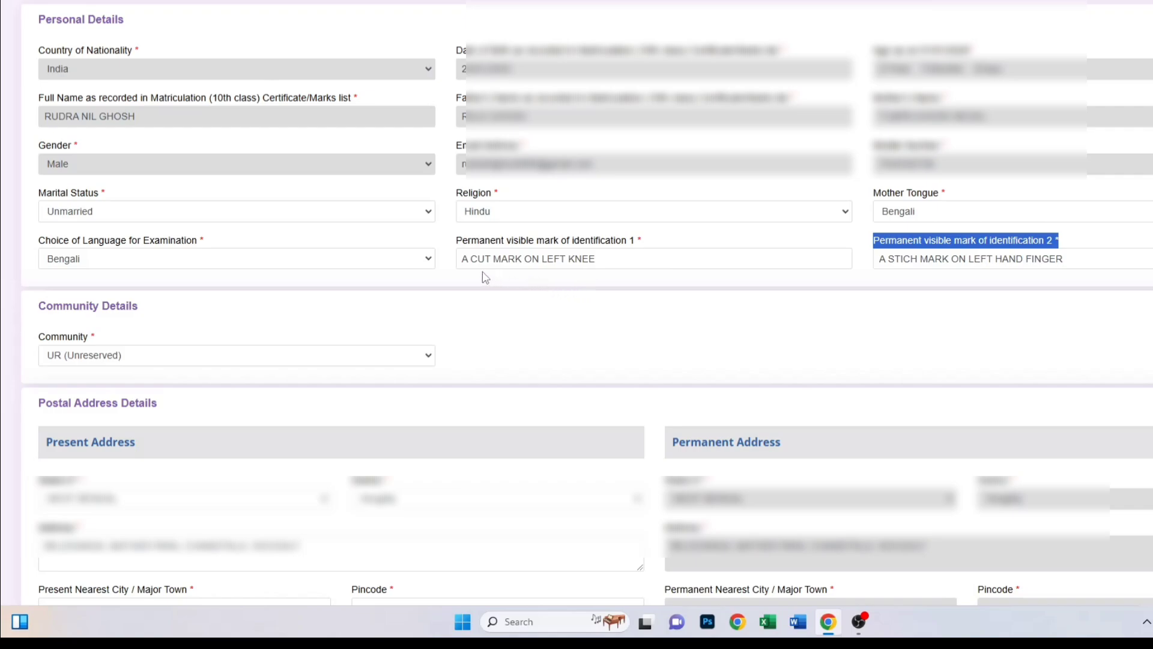
left_click_drag(461, 260, 595, 260)
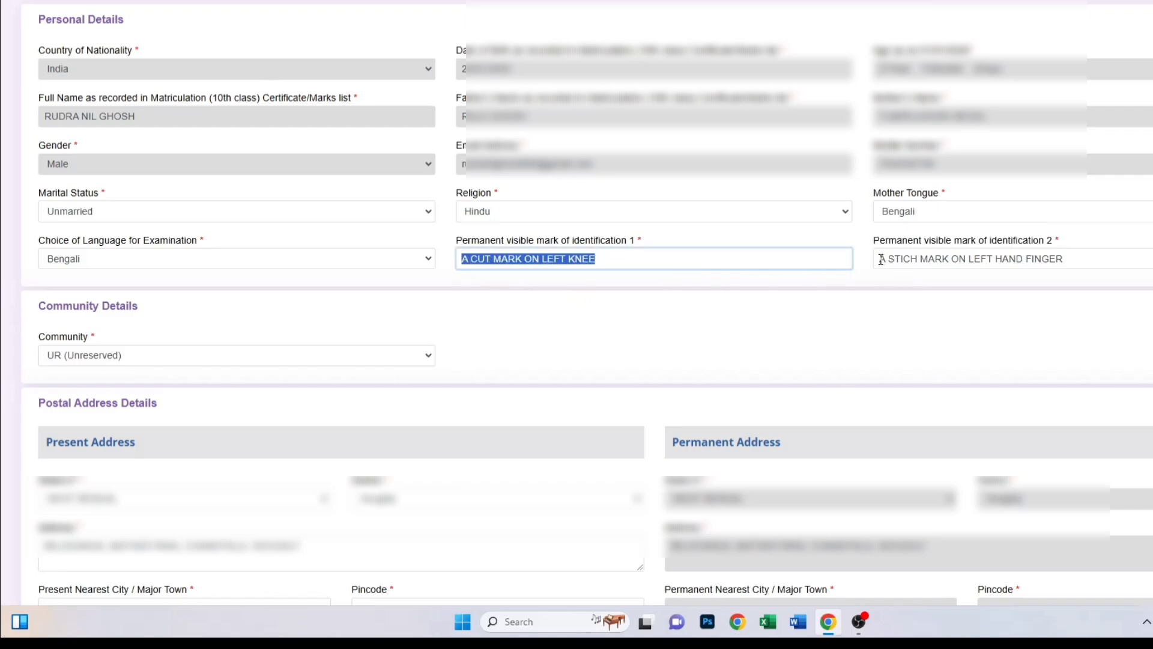
left_click_drag(881, 260, 1067, 261)
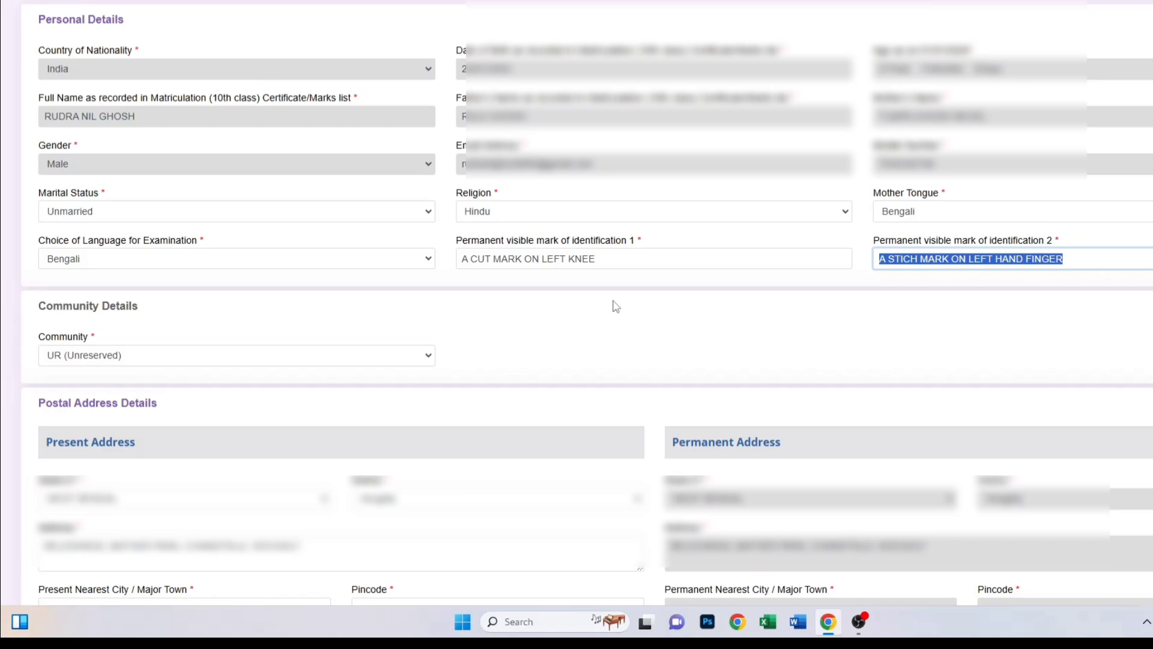
Set the community to UR (Unreserved) in the Community Details section.
scroll(615, 307, "down", 2)
scroll(616, 306, "down", 1)
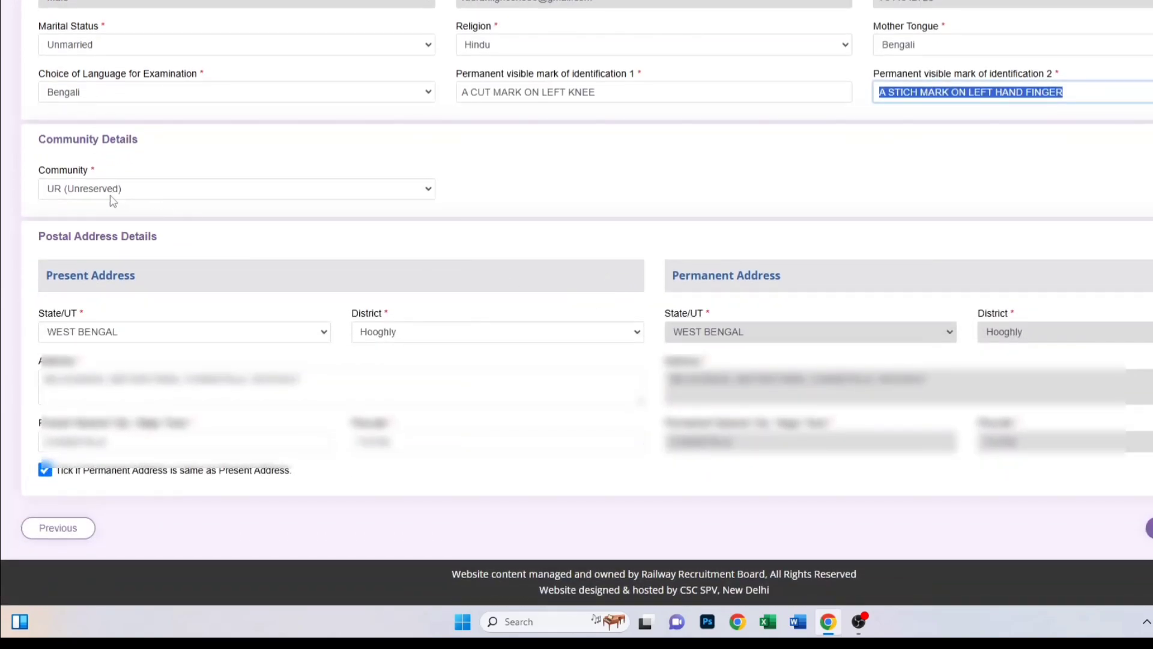
left_click(337, 195)
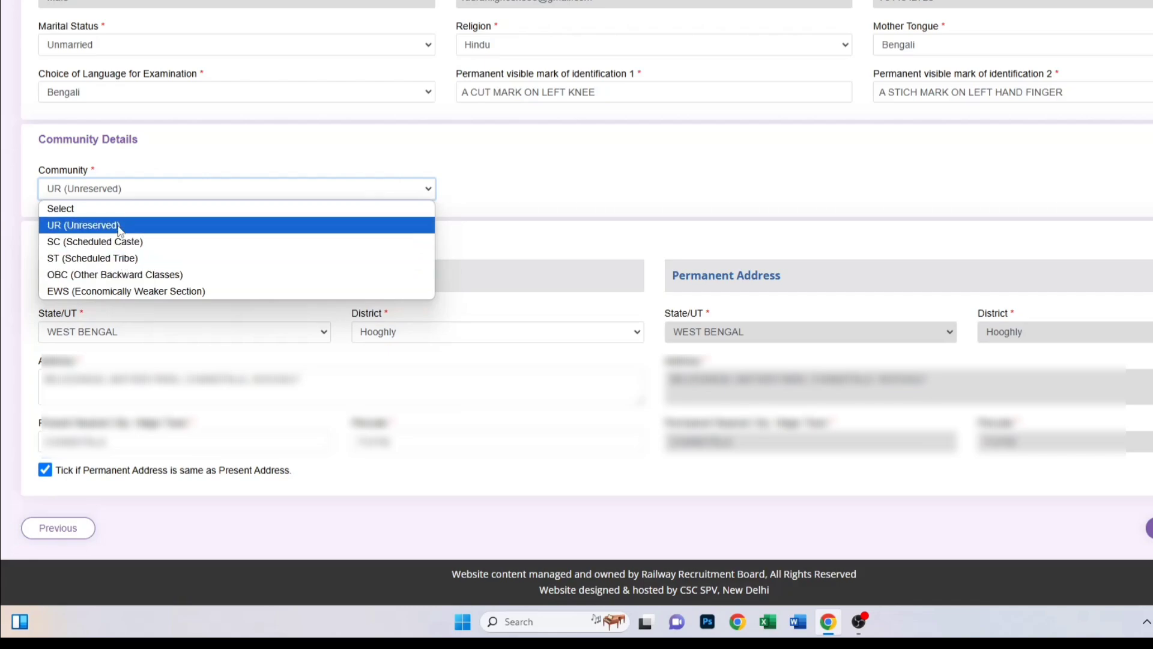
left_click(79, 224)
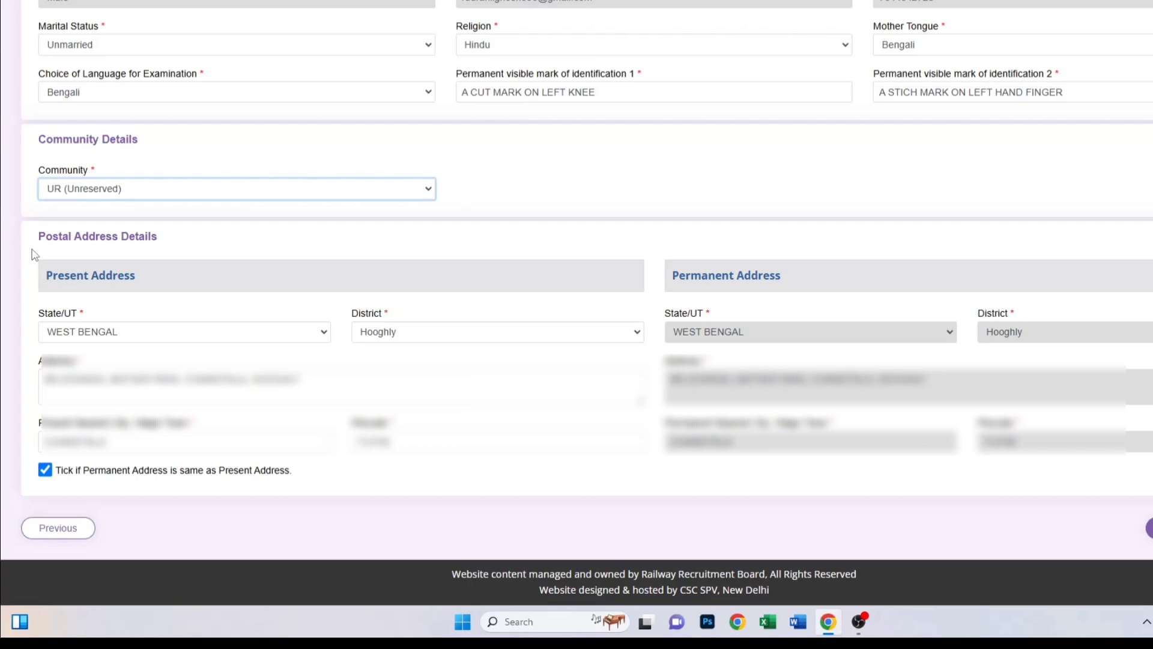
Check the postal addresses, keep the permanent address same as the present one, and save the personal details to continue to Other Details.
left_click_drag(48, 275, 118, 277)
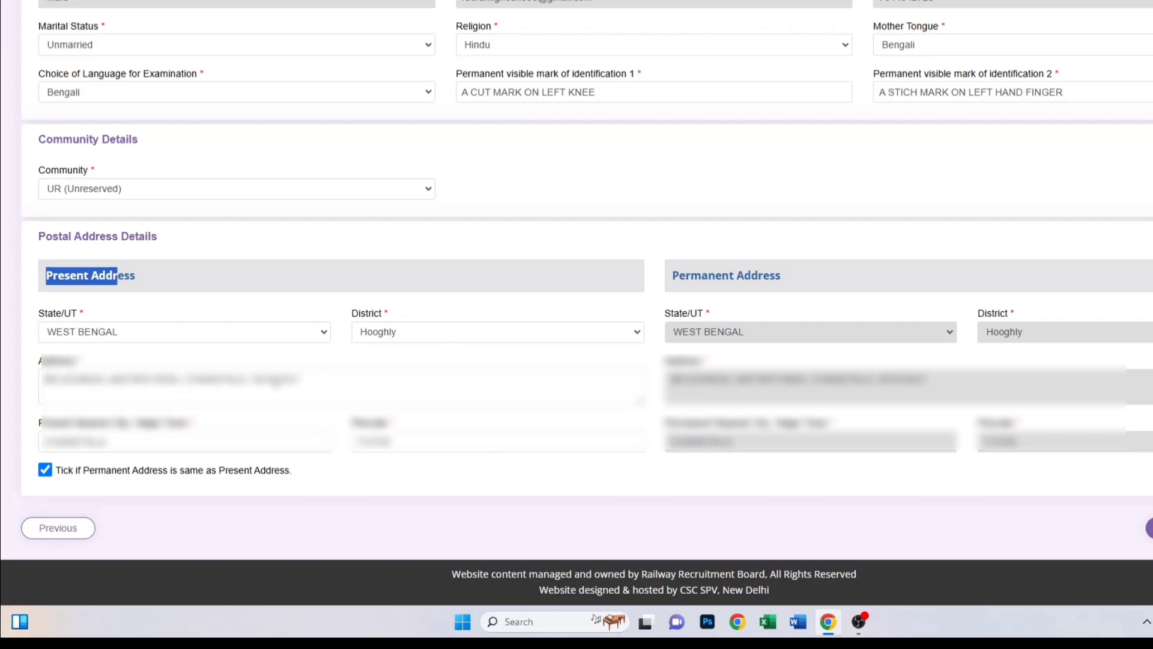
left_click(38, 428)
left_click_drag(39, 428, 192, 424)
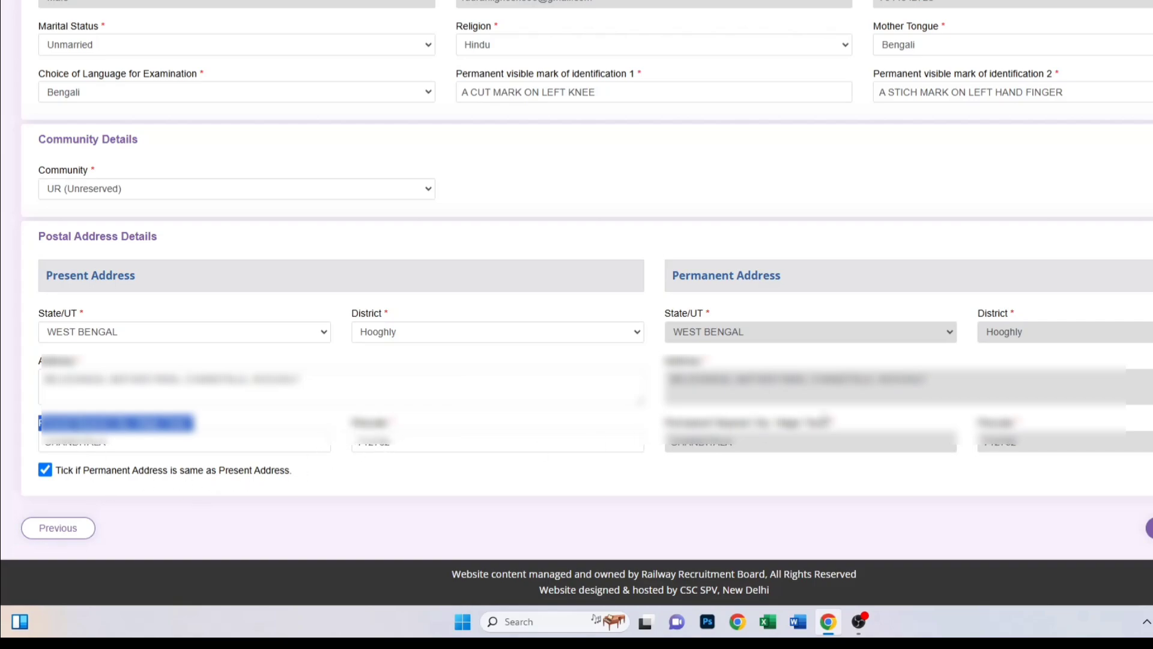
left_click_drag(673, 275, 775, 275)
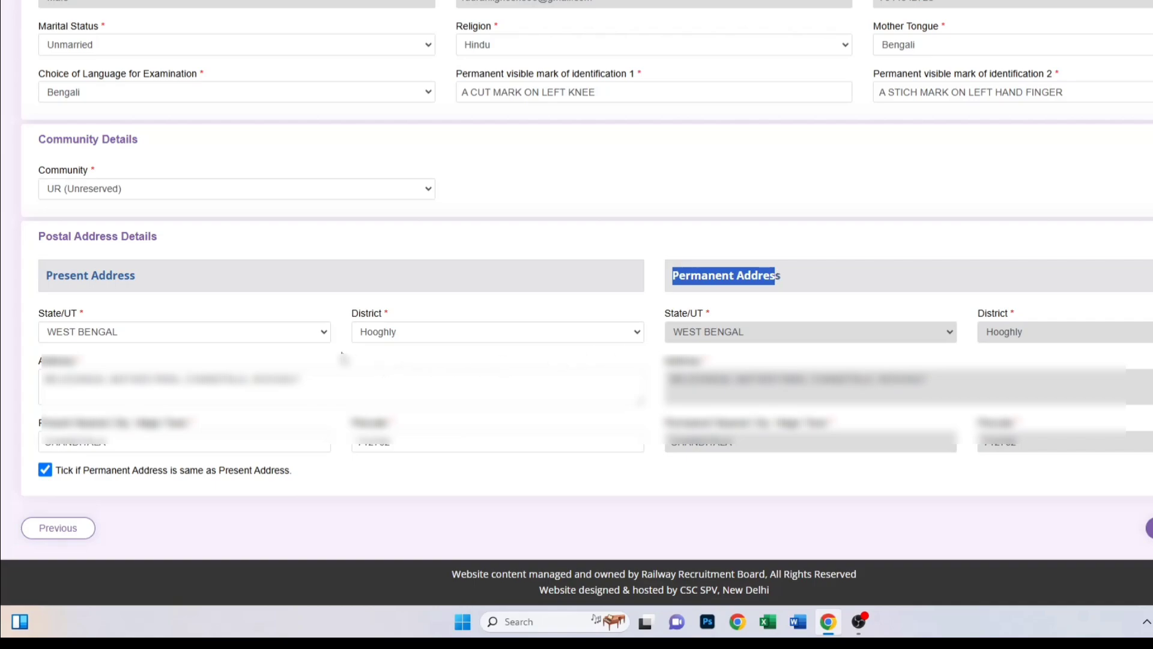
left_click(45, 470)
left_click(45, 470)
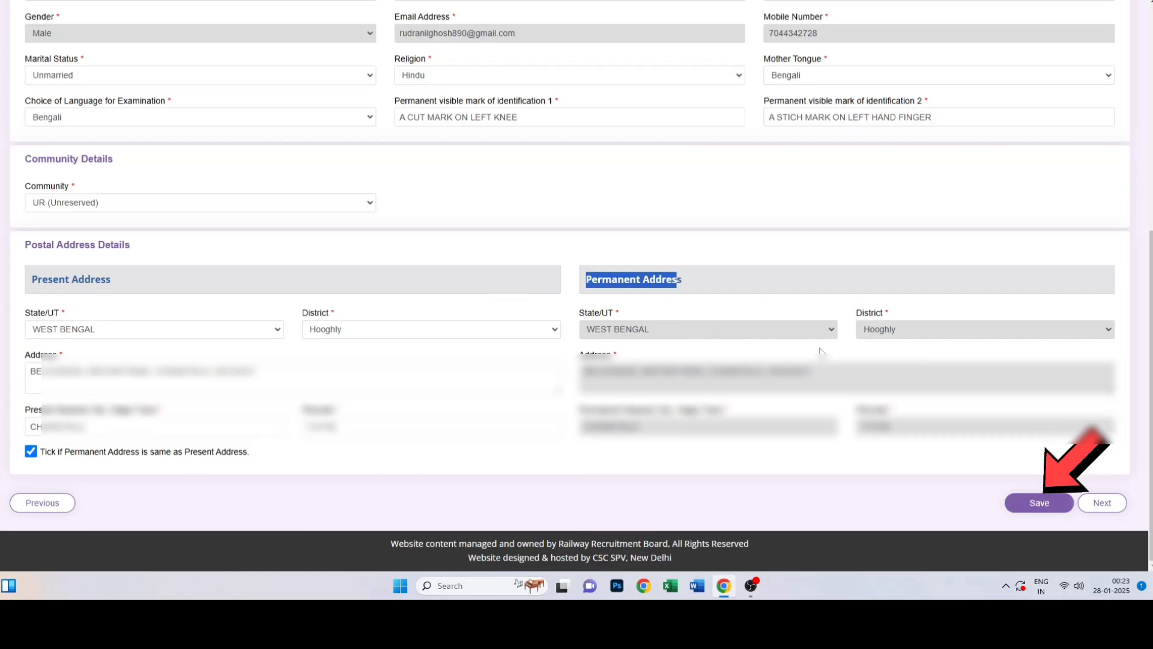
left_click(1039, 505)
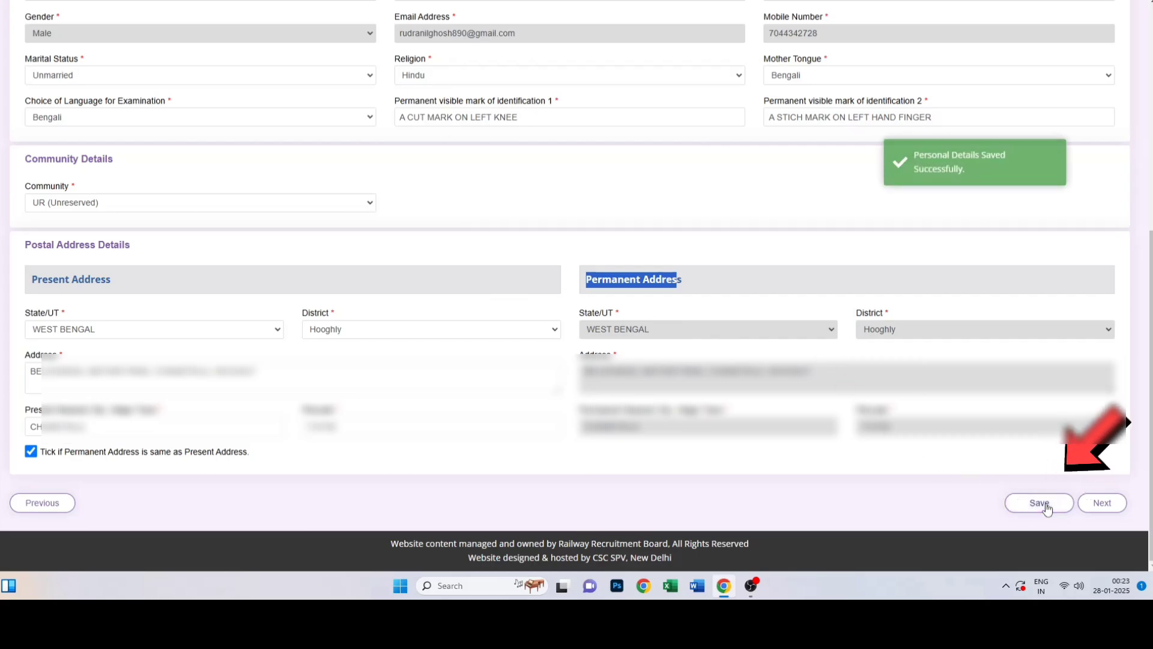
left_click(1108, 505)
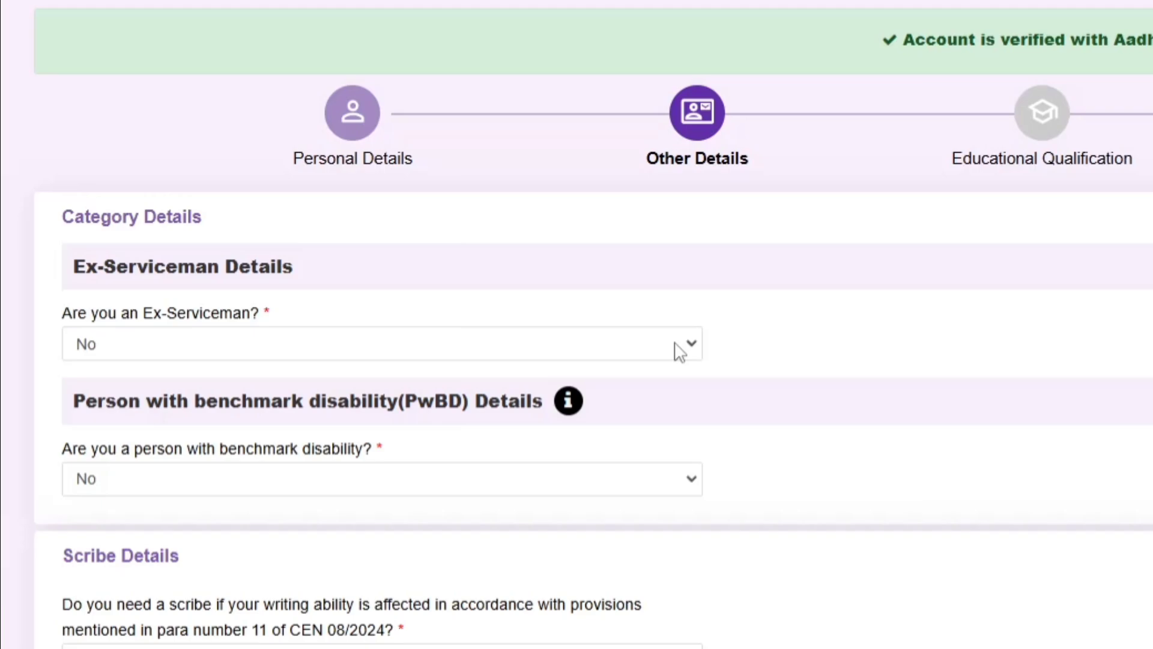
Answer No to needing a scribe and No to being an EBC certificate holder.
scroll(679, 351, "down", 5)
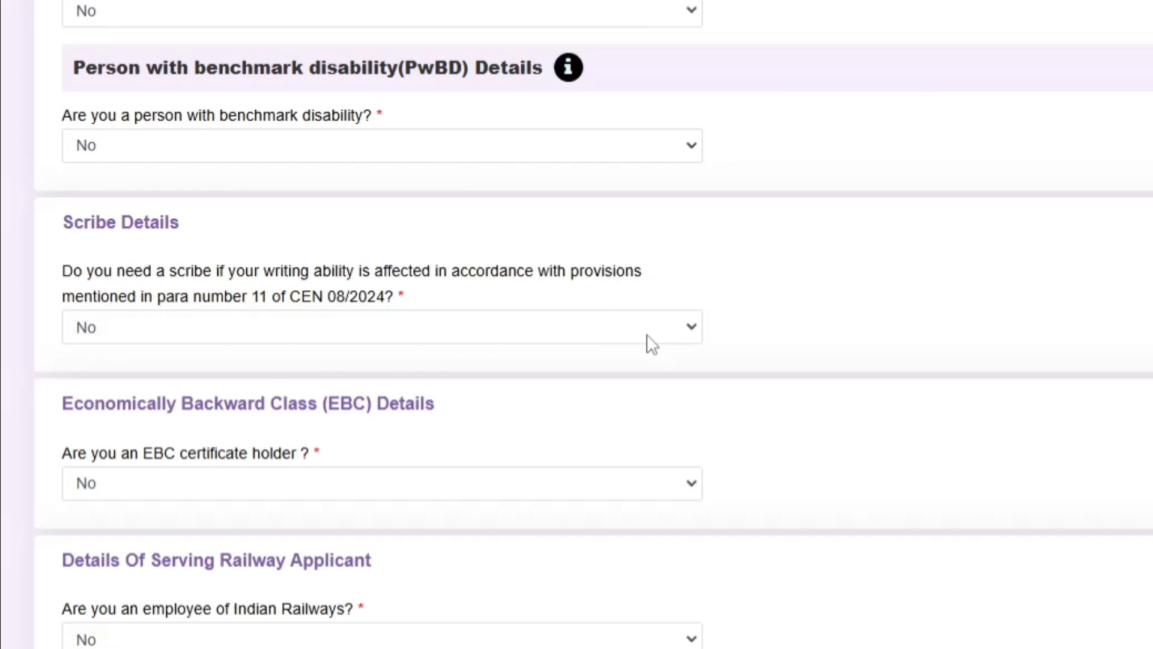
left_click(671, 339)
left_click(671, 338)
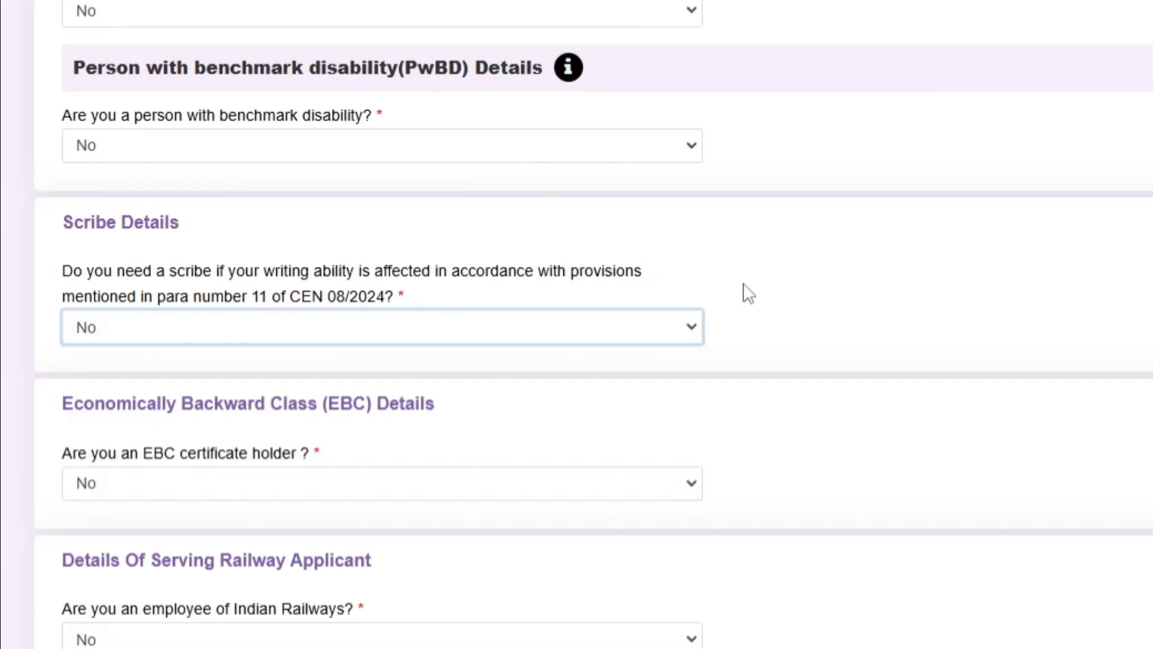
scroll(743, 291, "down", 5)
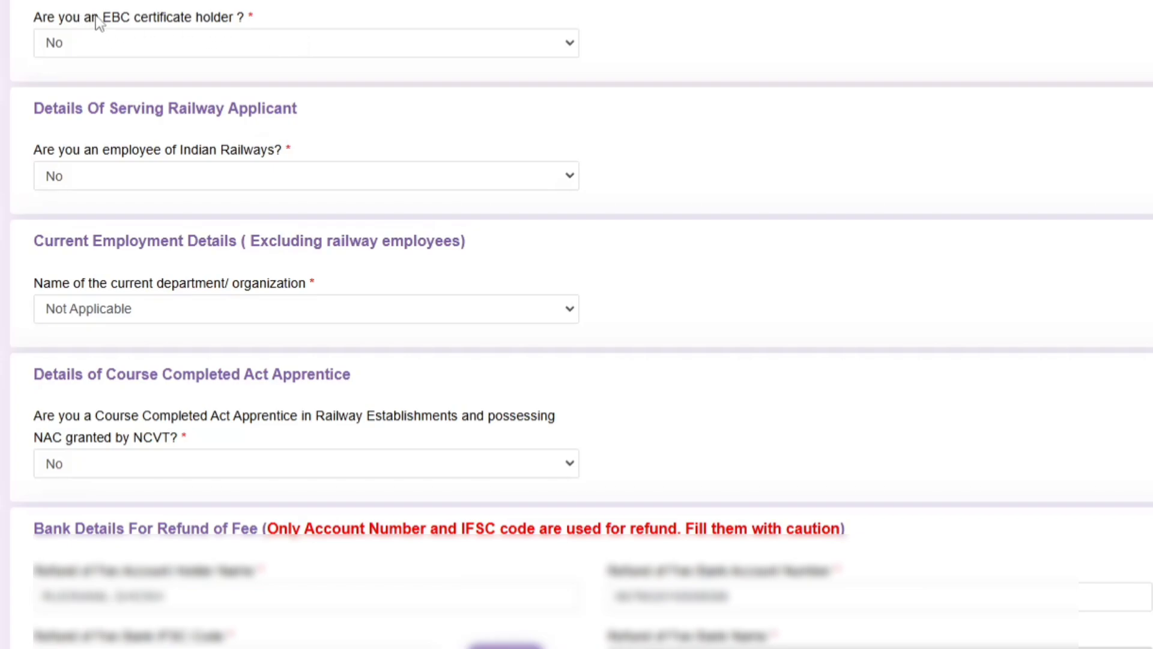
left_click(509, 56)
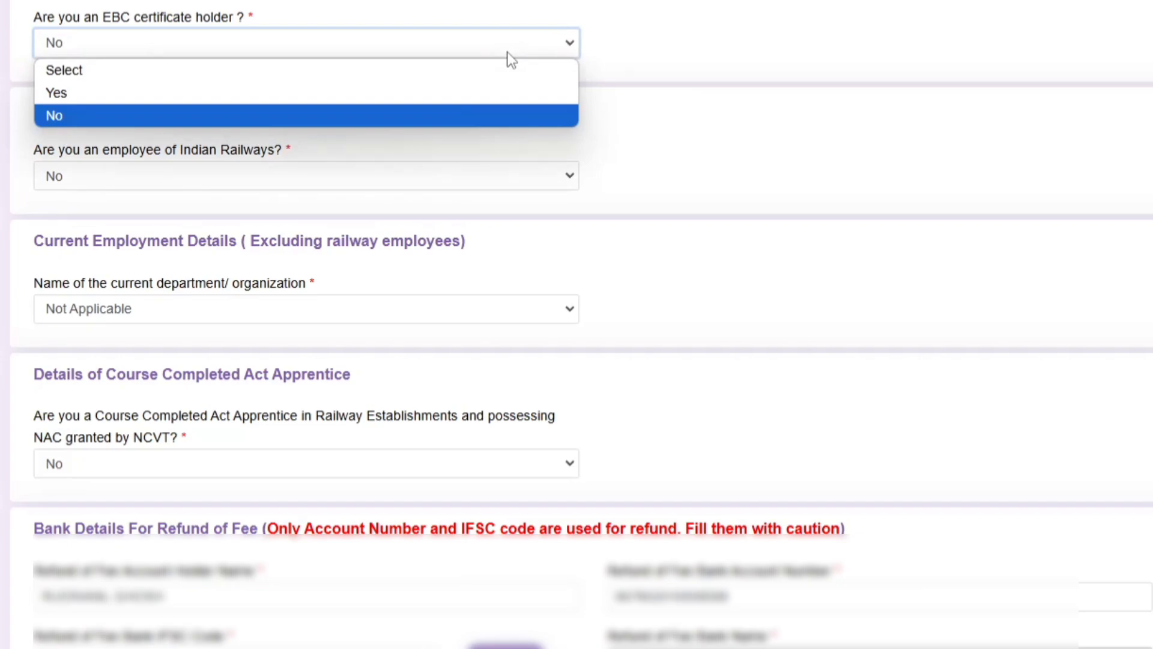
left_click(66, 148)
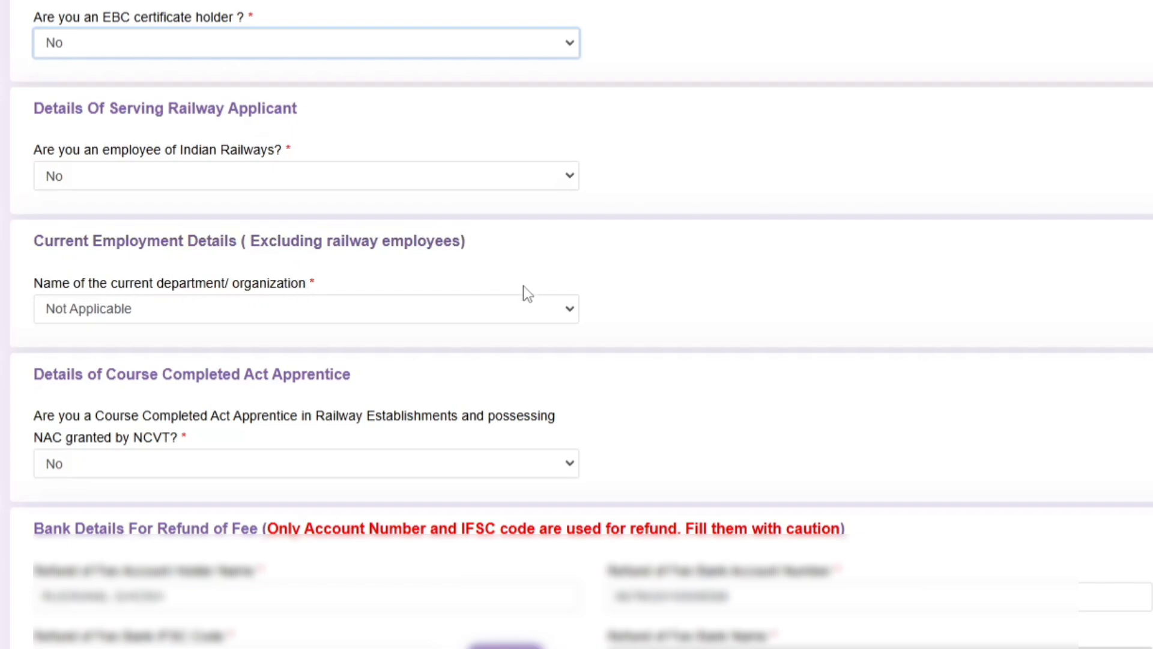
Set the current department/organization to Not Applicable and answer No to being a Course Completed Act Apprentice.
left_click(569, 318)
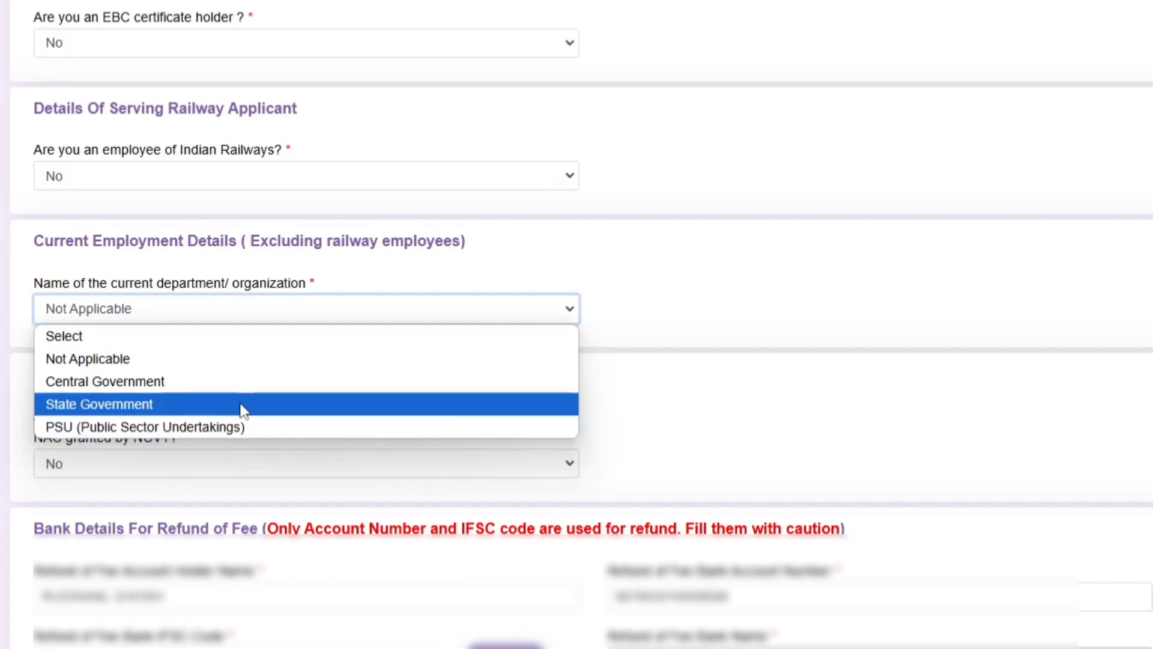
left_click(226, 363)
scroll(640, 322, "down", 2)
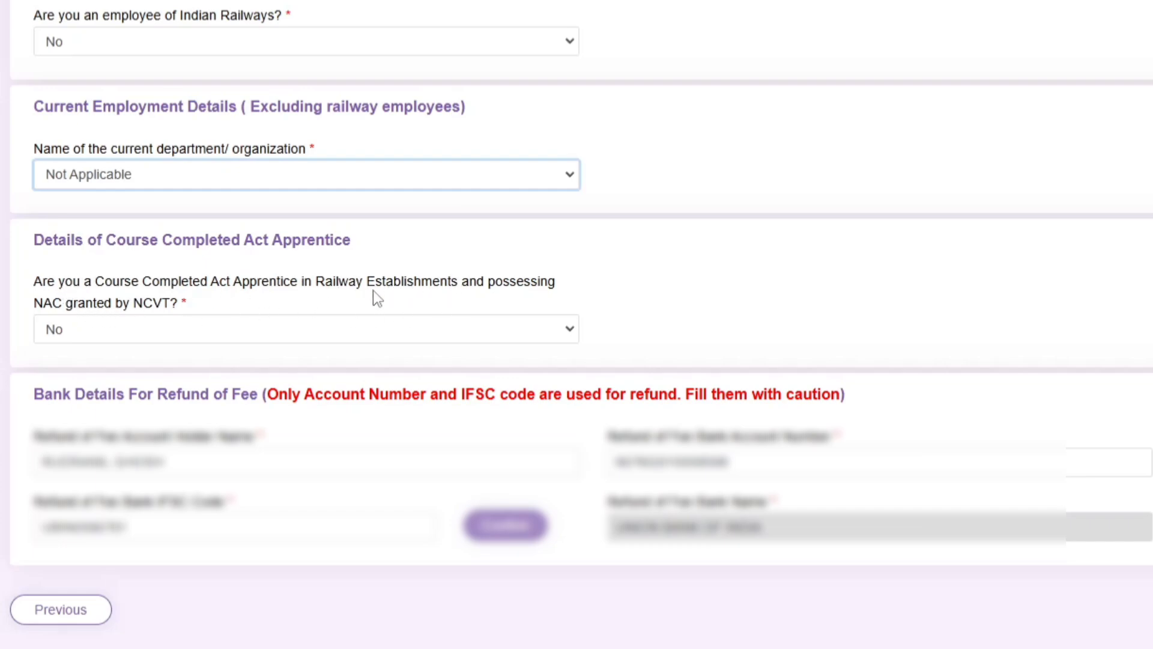
left_click(576, 332)
left_click(575, 330)
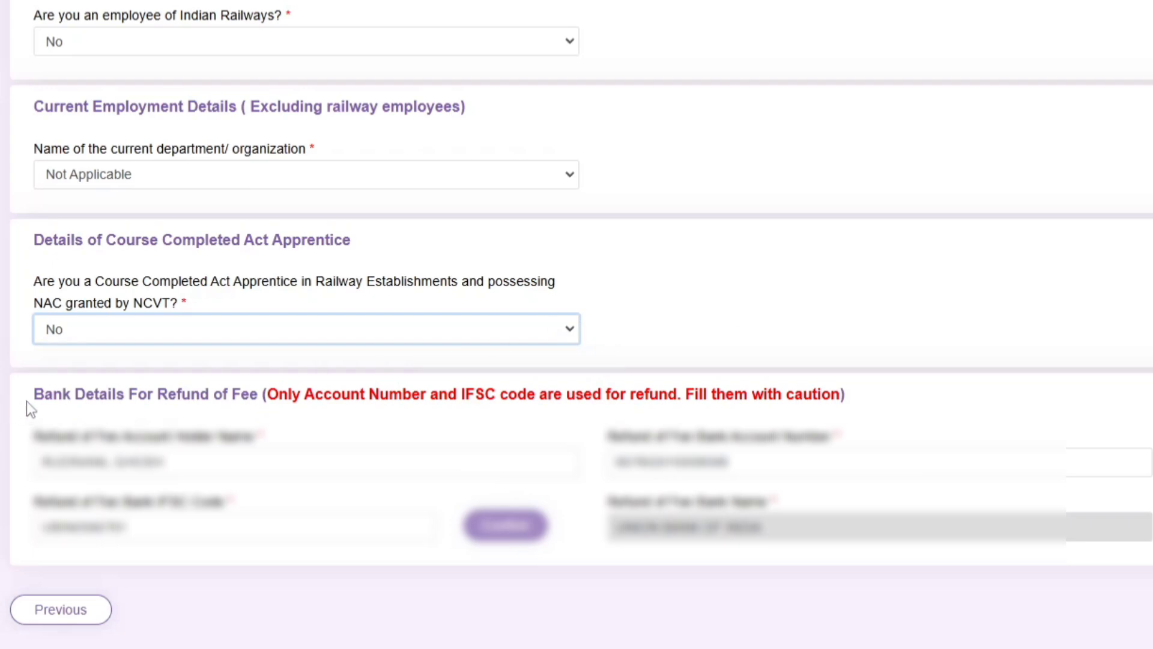
Review the bank account and IFSC fields for the fee refund, and save the other details to continue to Educational Qualification.
left_click_drag(27, 400, 855, 412)
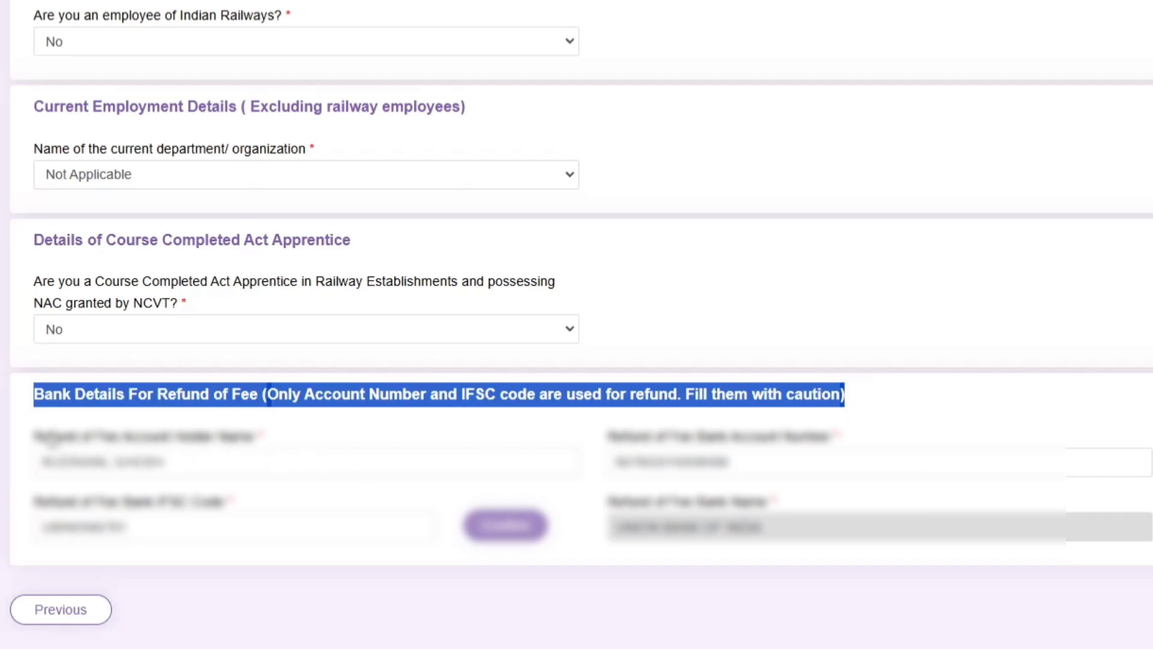
left_click_drag(32, 439, 263, 455)
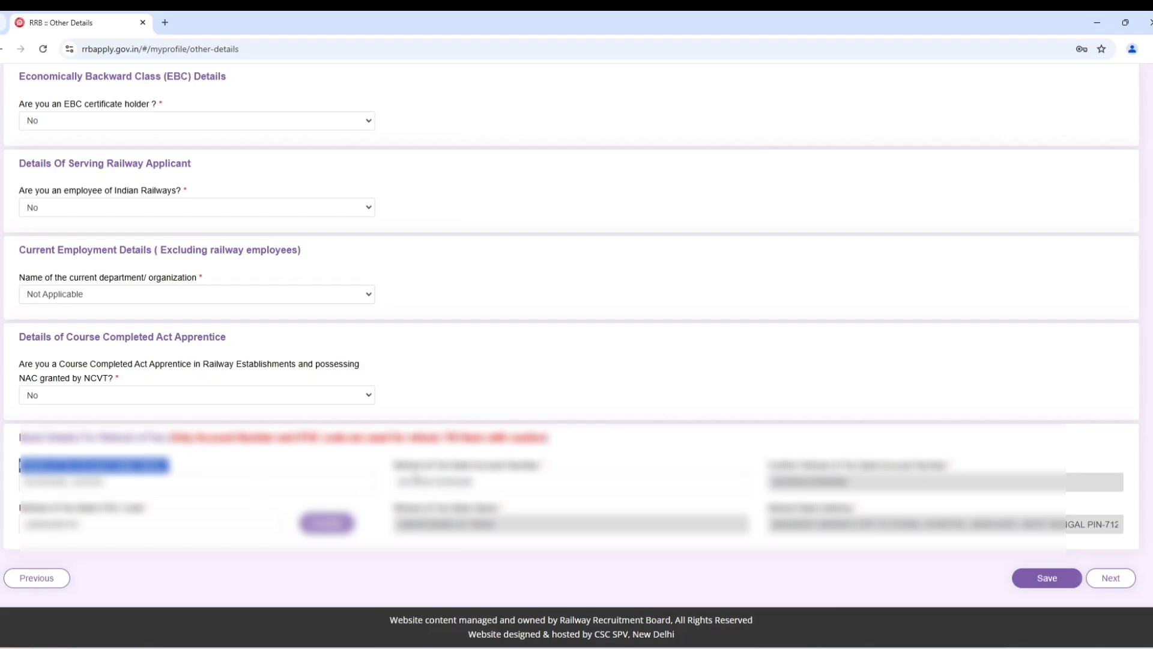
left_click_drag(457, 467, 562, 473)
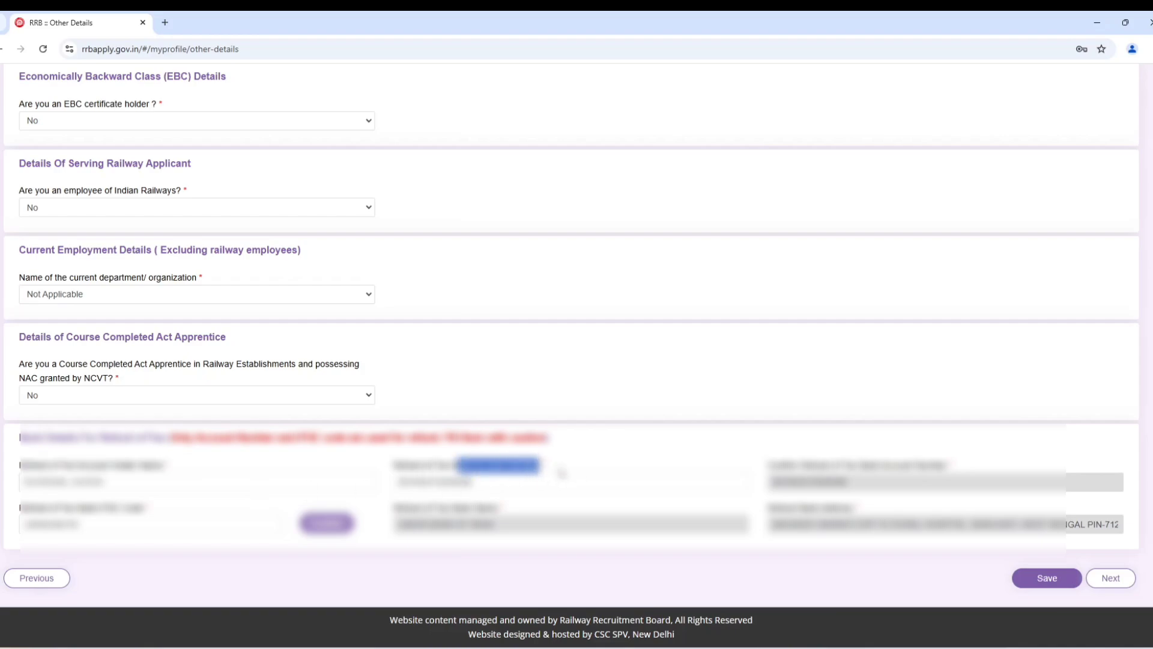
left_click_drag(824, 466, 904, 467)
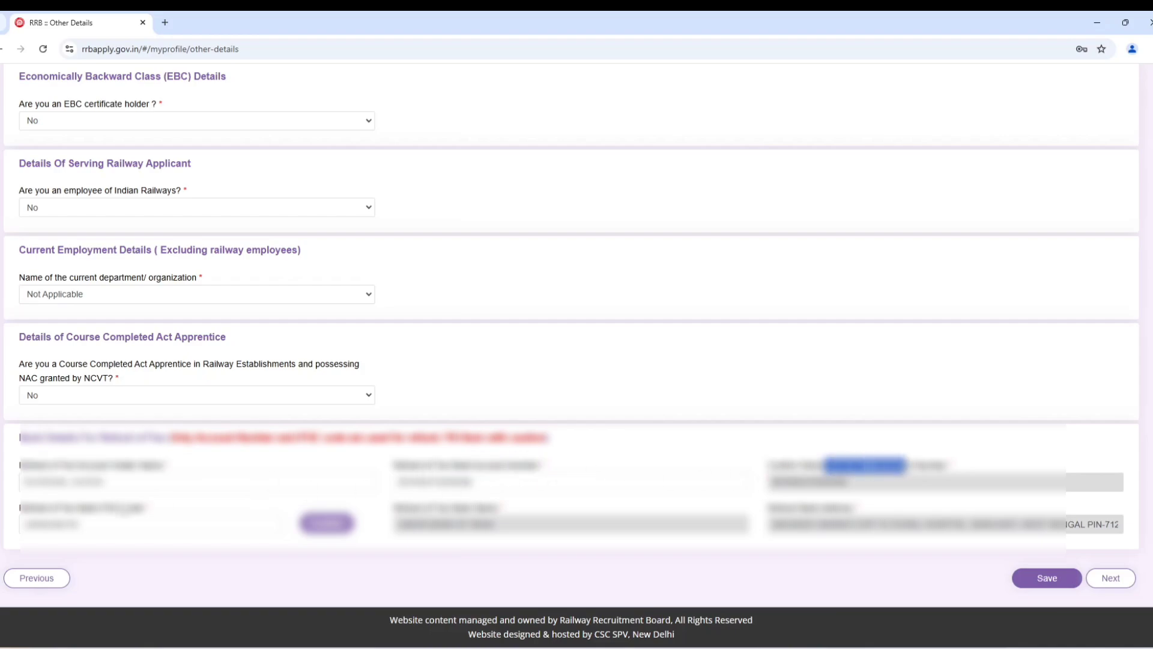
left_click_drag(33, 508, 144, 509)
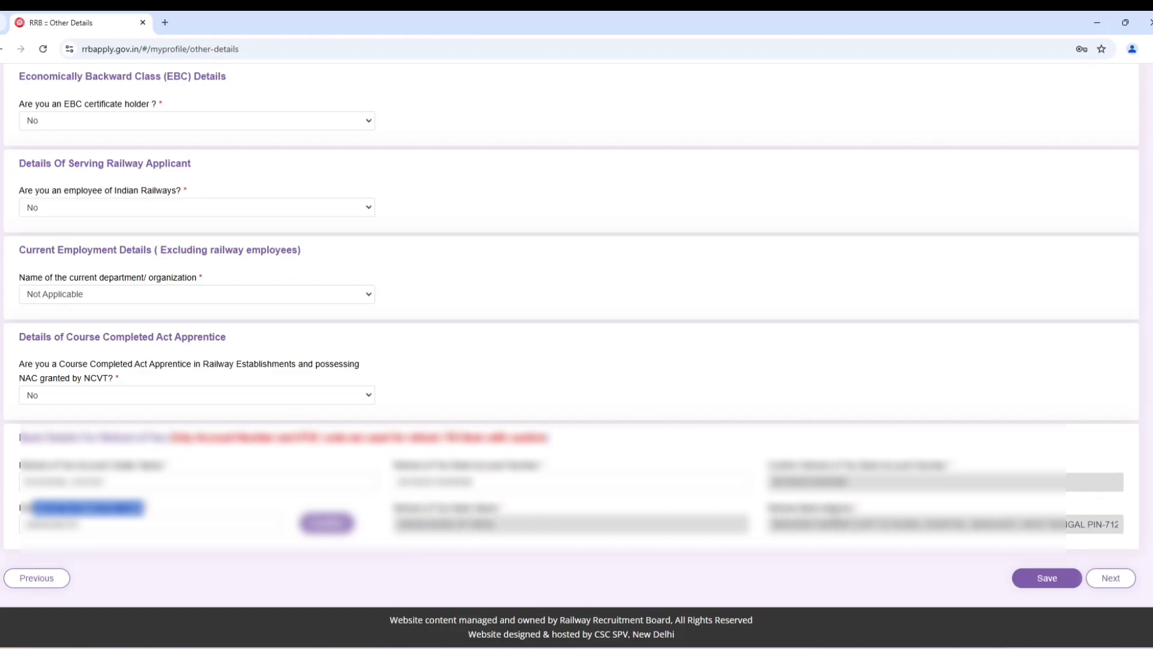
left_click(1048, 581)
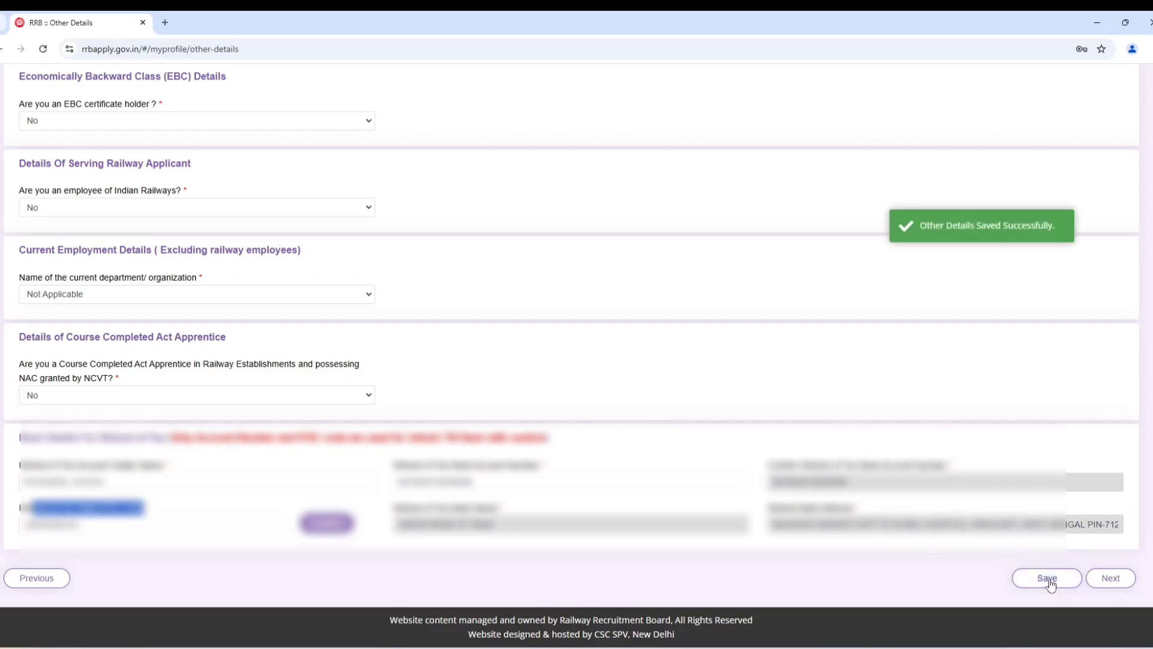
left_click(1123, 579)
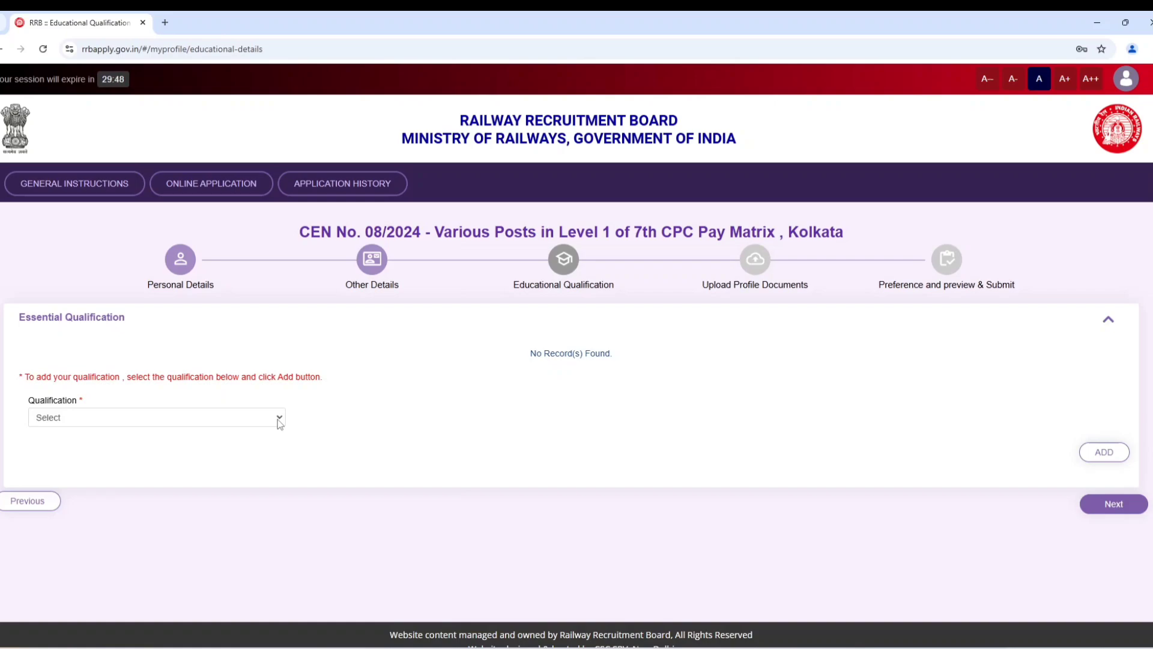
Choose Matriculation/SSLC as the essential qualification, with WEST BENGAL as the state and Hooghly as the district.
left_click(279, 421)
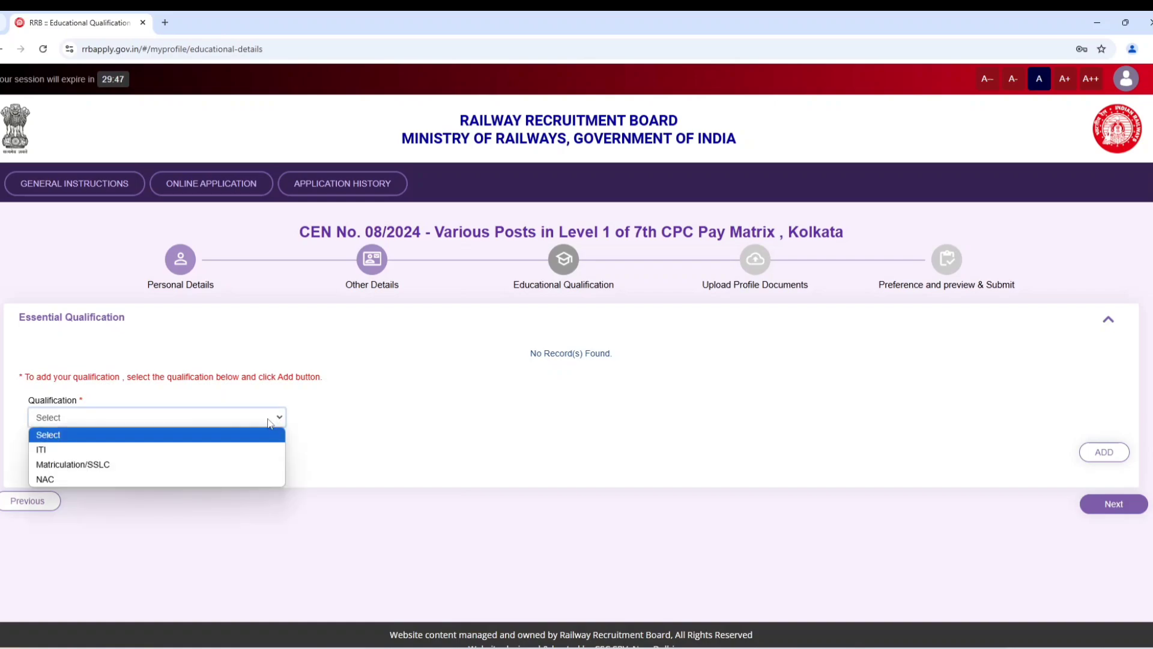
left_click(171, 464)
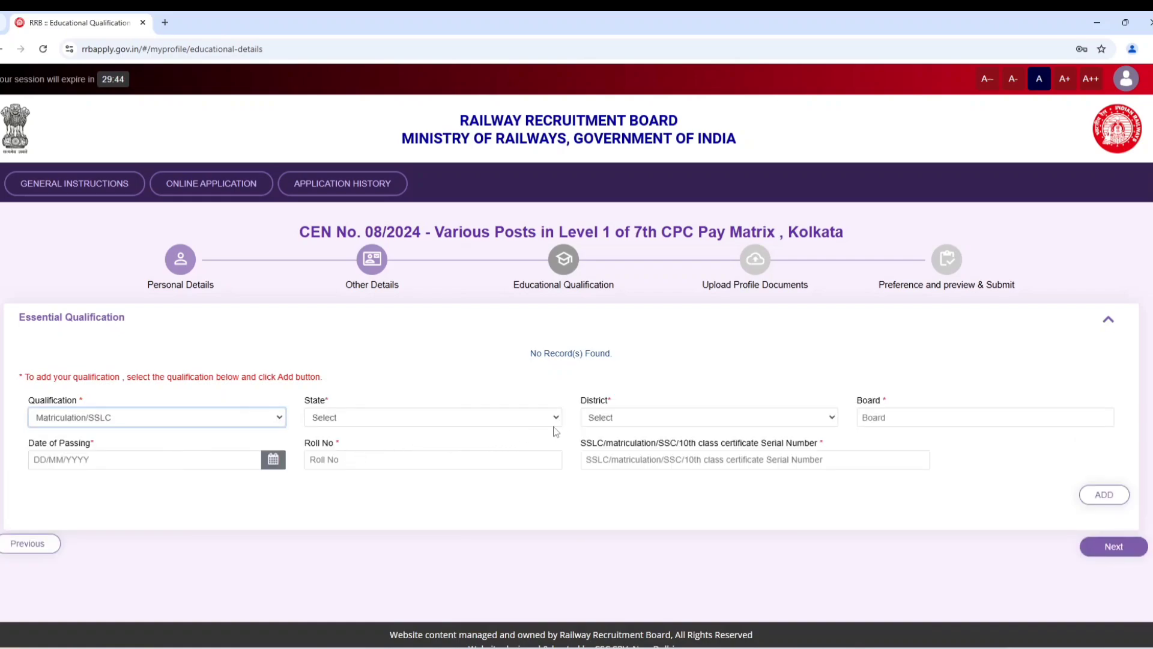
left_click_drag(304, 401, 339, 406)
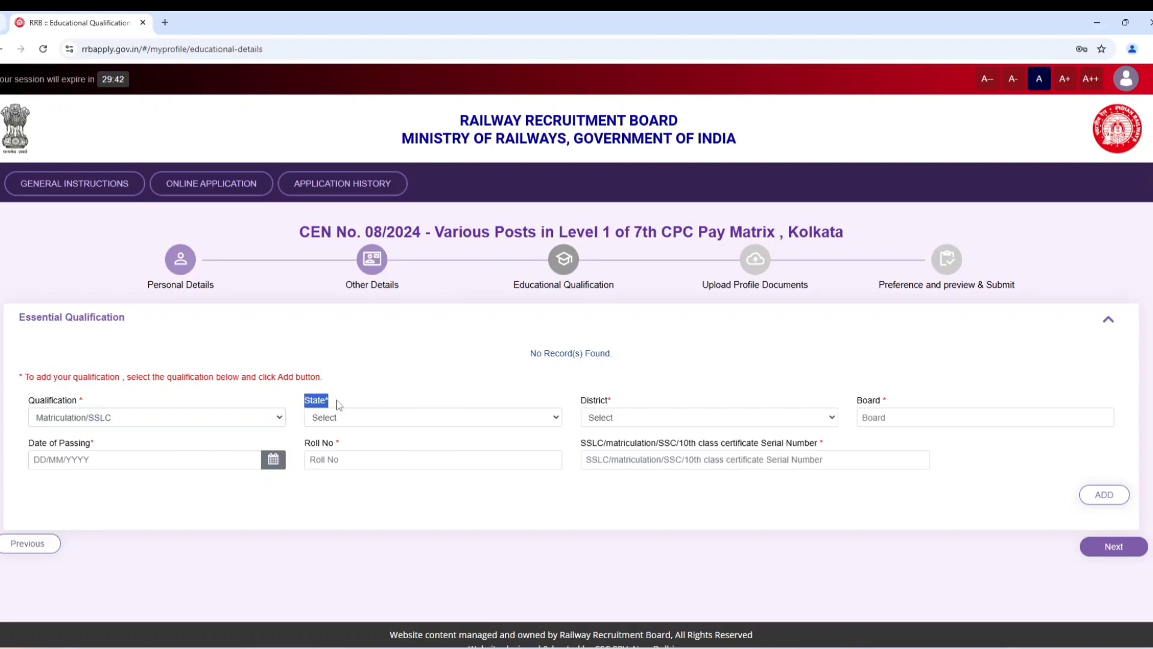
left_click(553, 420)
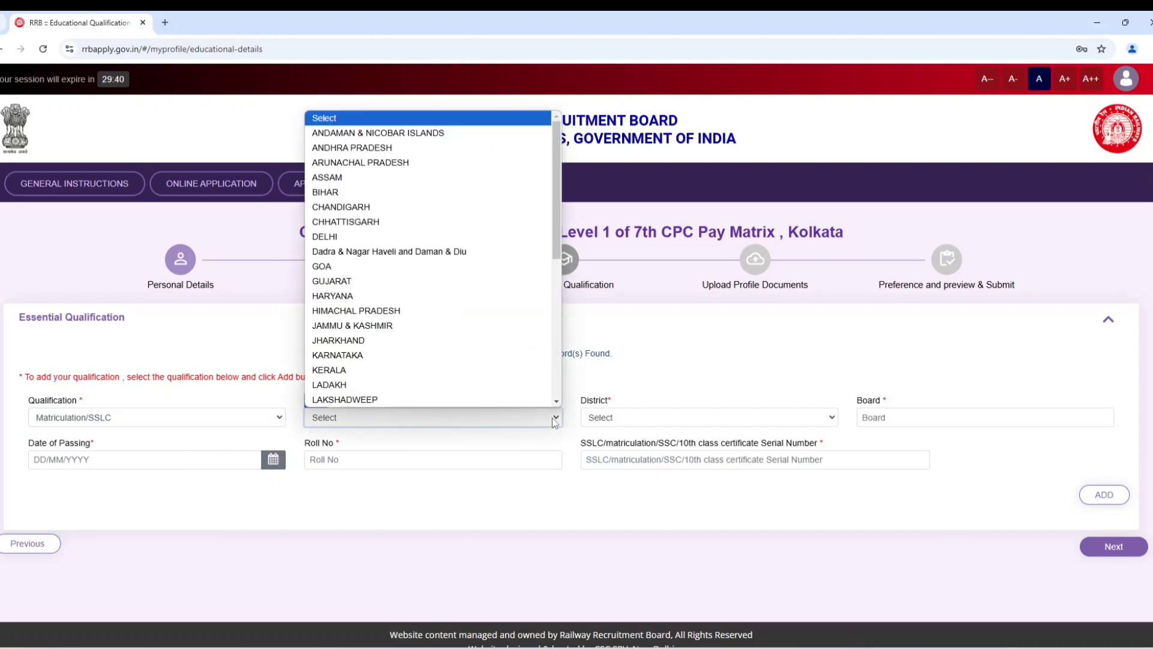
key("w")
left_click(455, 397)
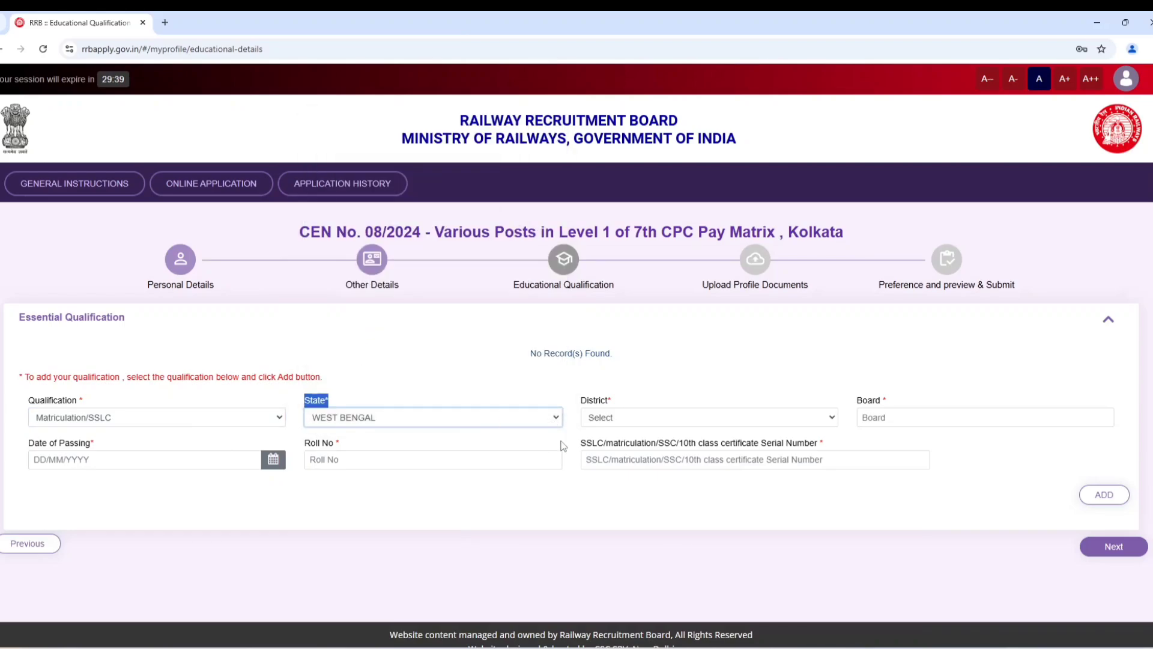
left_click(635, 422)
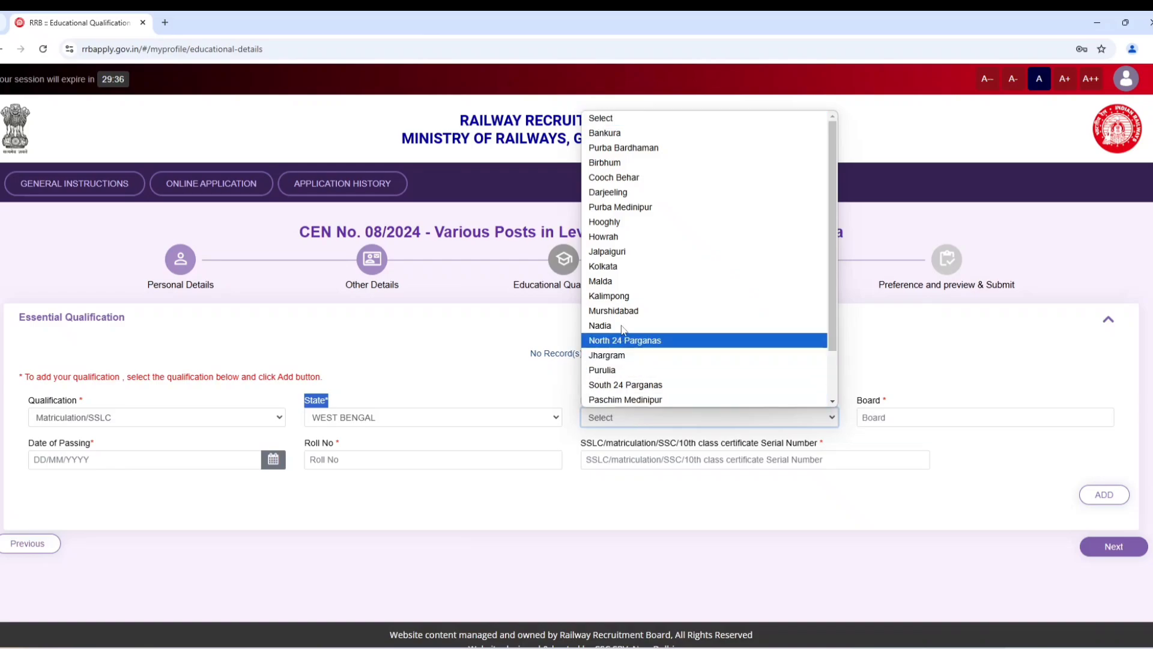
left_click(608, 224)
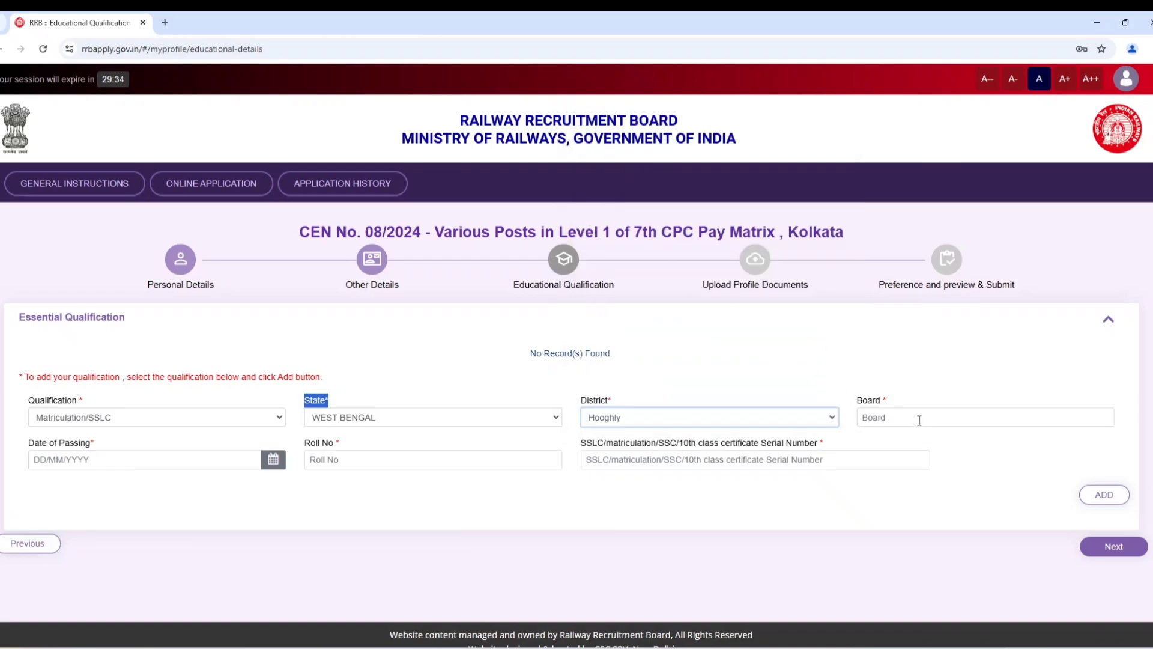
Enter WEST BENGAL BOARD OF SECONDARY EDUCATION, passing date 06/06/2018, the roll number and the certificate serial number, and add the qualification.
left_click(918, 418)
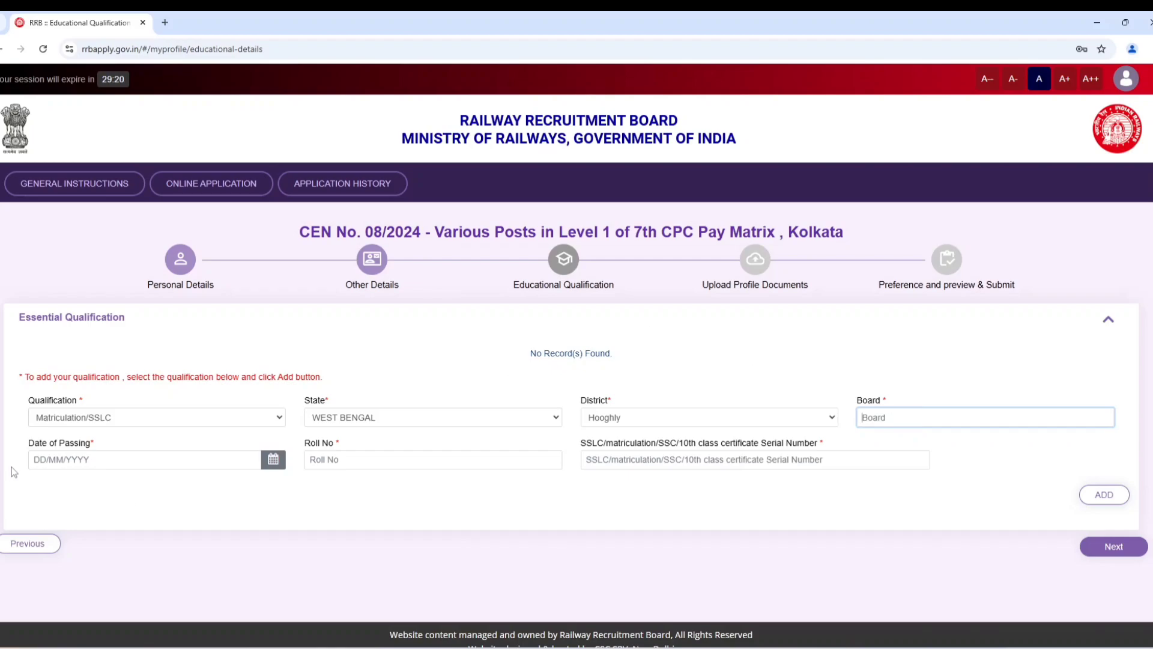
left_click(28, 449)
left_click_drag(28, 448, 93, 447)
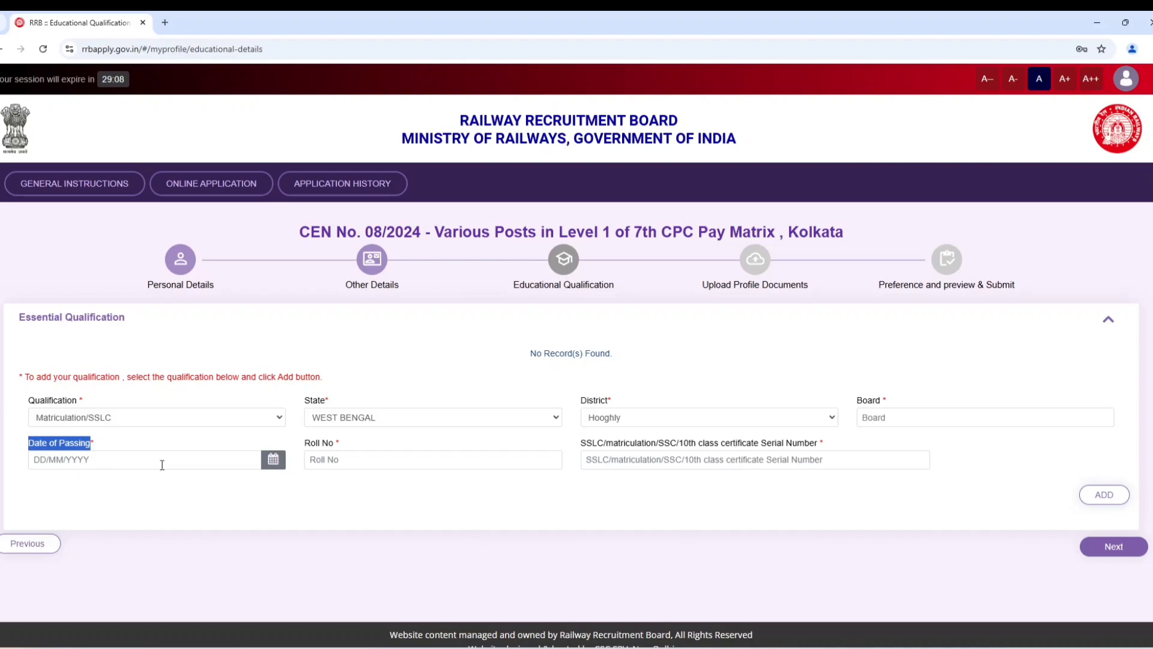
left_click_drag(301, 443, 347, 449)
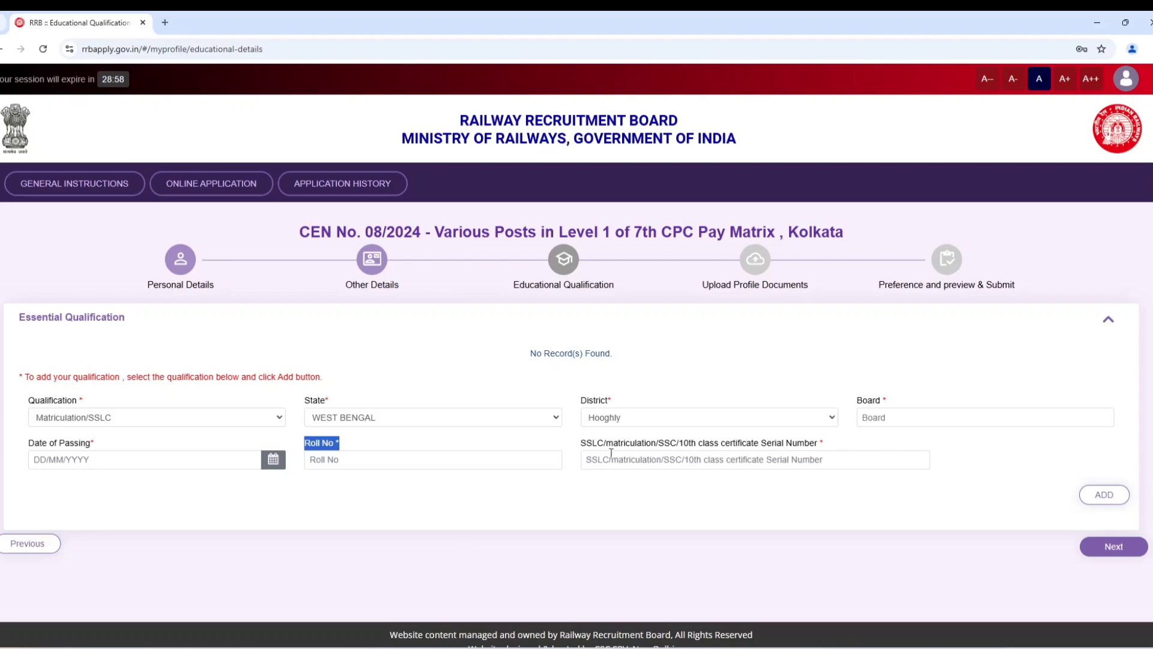
left_click_drag(614, 447, 817, 447)
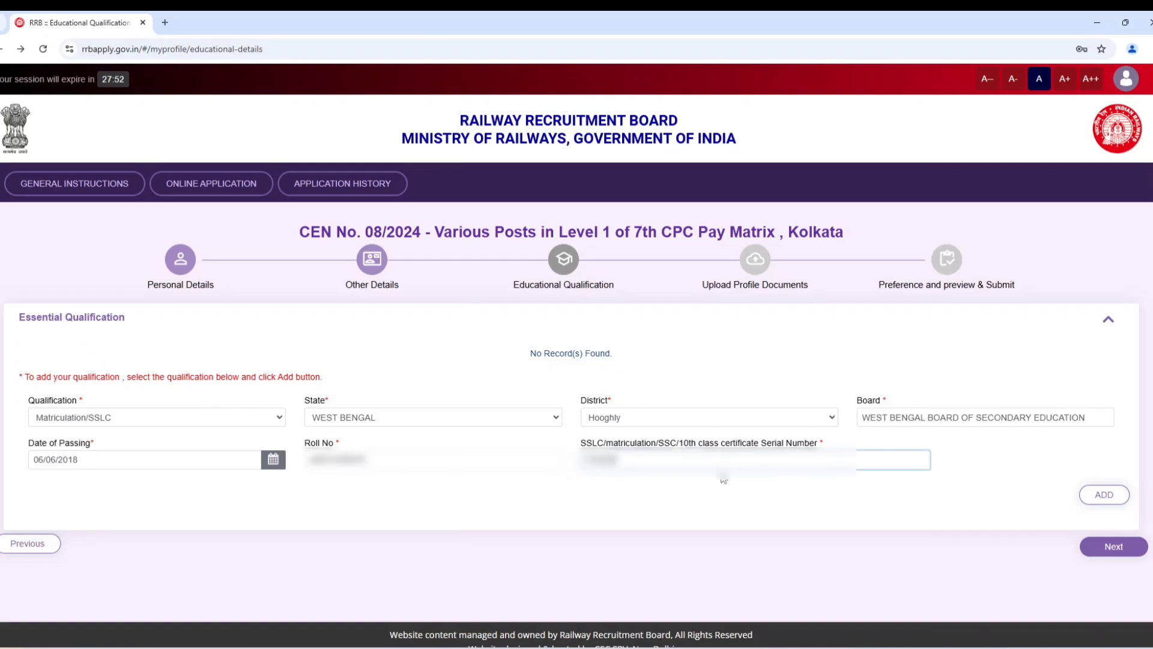
left_click(1103, 495)
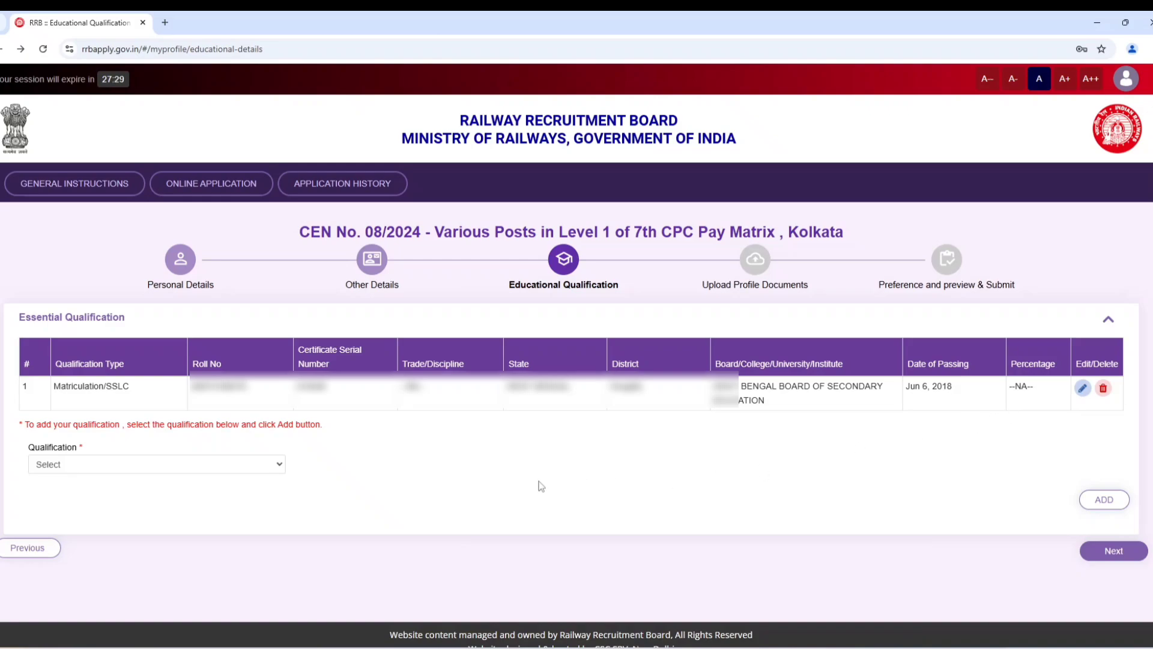
Check the other qualification options without adding another one, and continue to Upload Profile Documents.
left_click(279, 467)
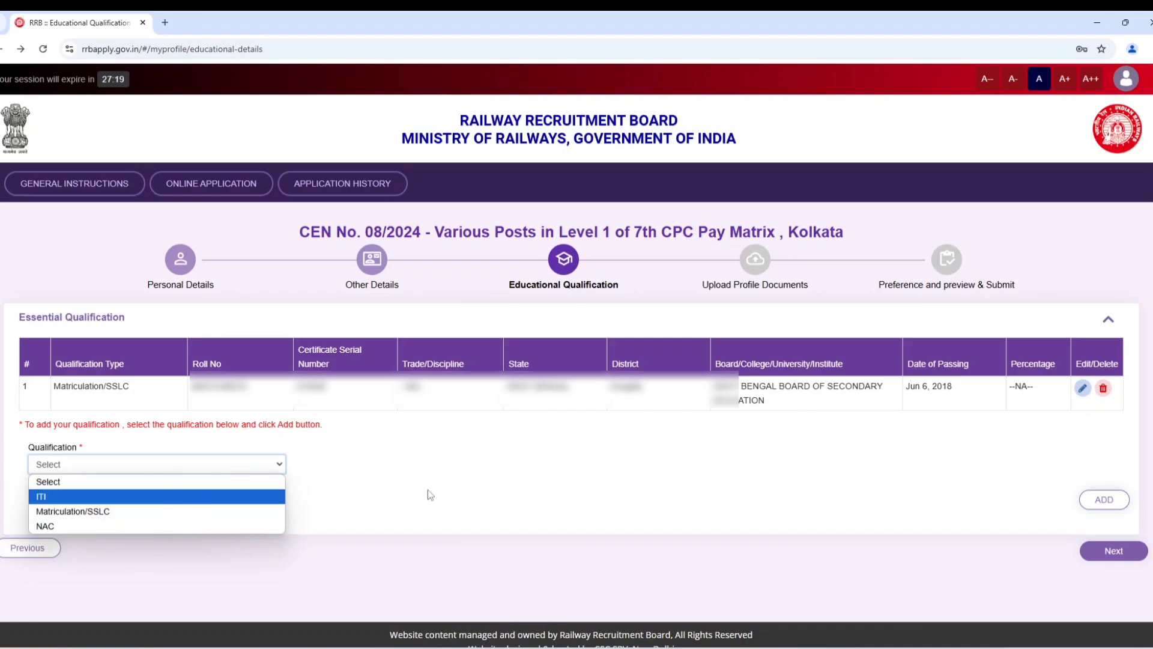
left_click(590, 475)
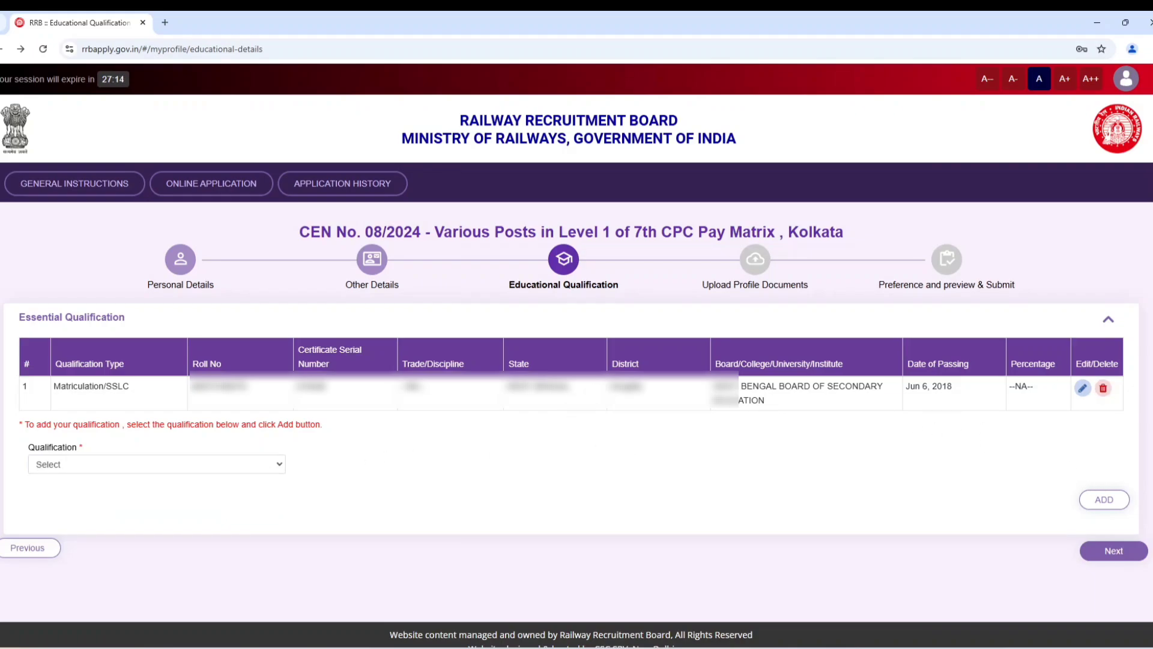
left_click(1116, 550)
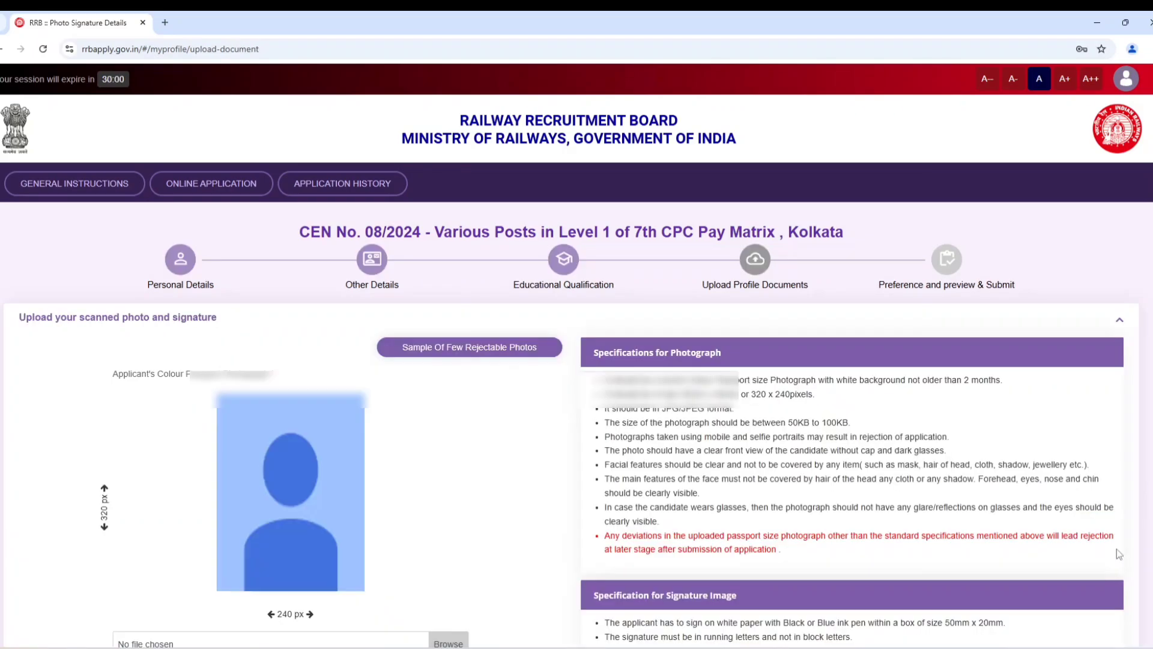
Review the photograph and signature upload fields and read the photograph's dimension, file size, background and age specifications.
scroll(509, 352, "down", 2)
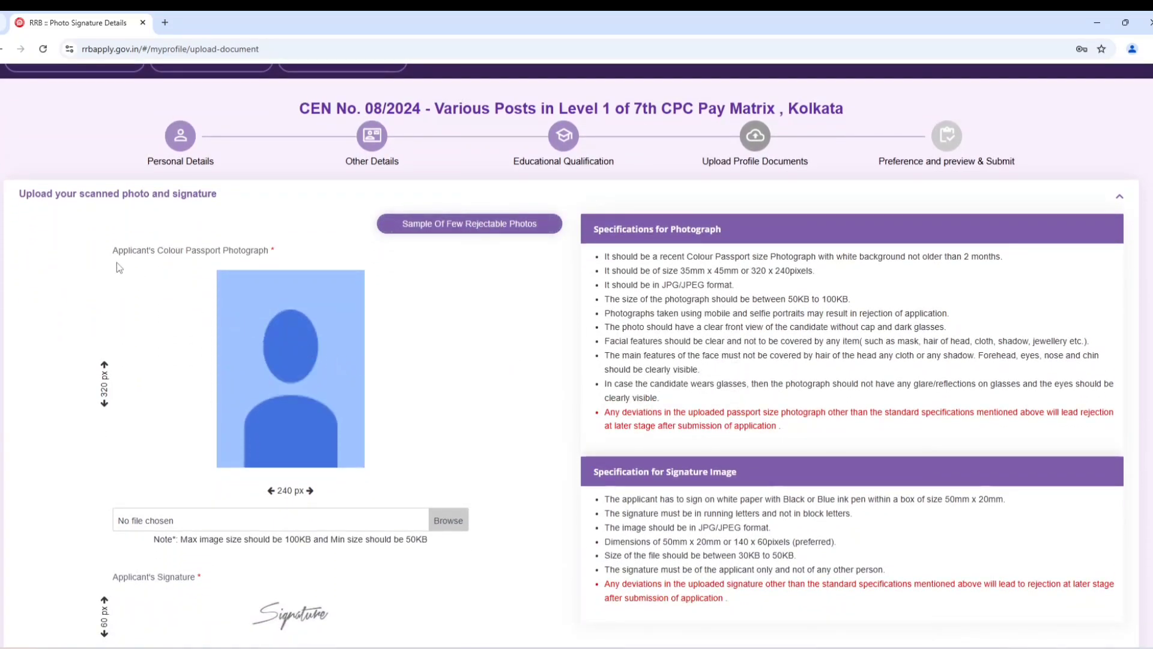
left_click_drag(113, 250, 278, 258)
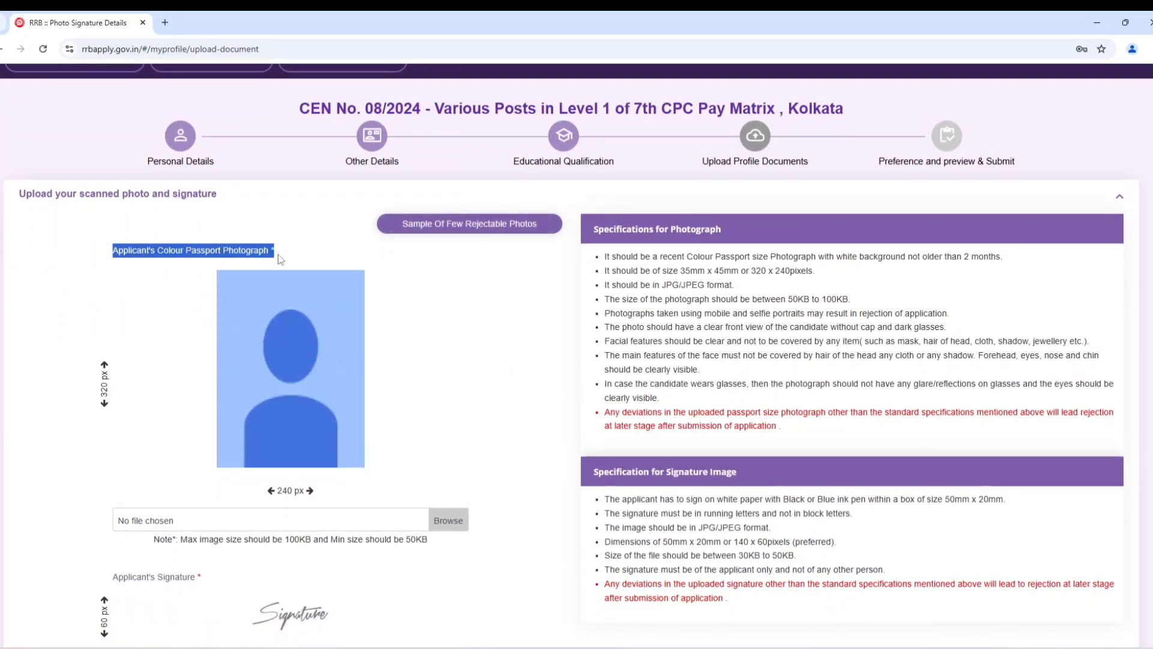
scroll(126, 576, "down", 2)
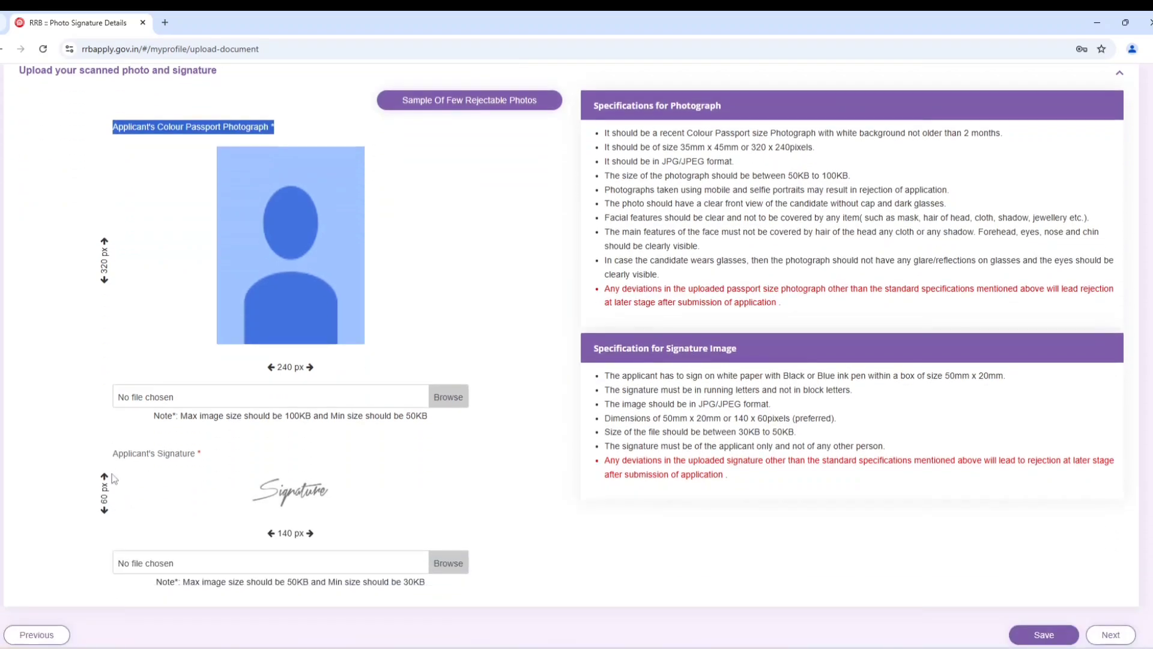
left_click_drag(113, 454, 230, 467)
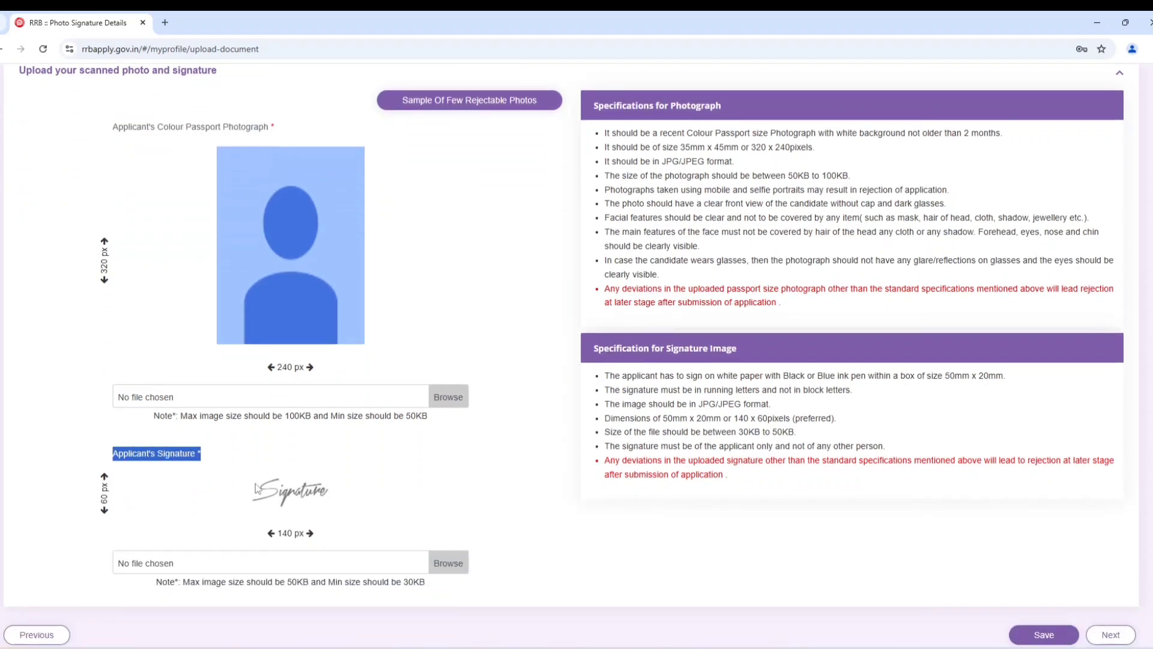
scroll(639, 381, "up", 2)
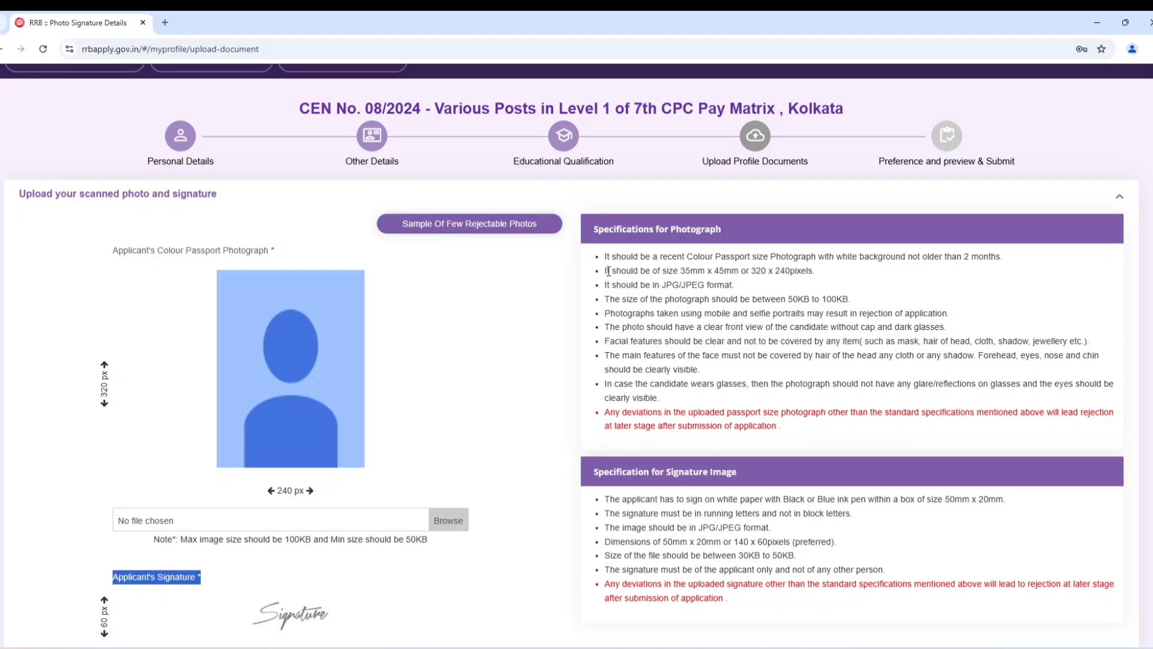
left_click_drag(608, 271, 809, 269)
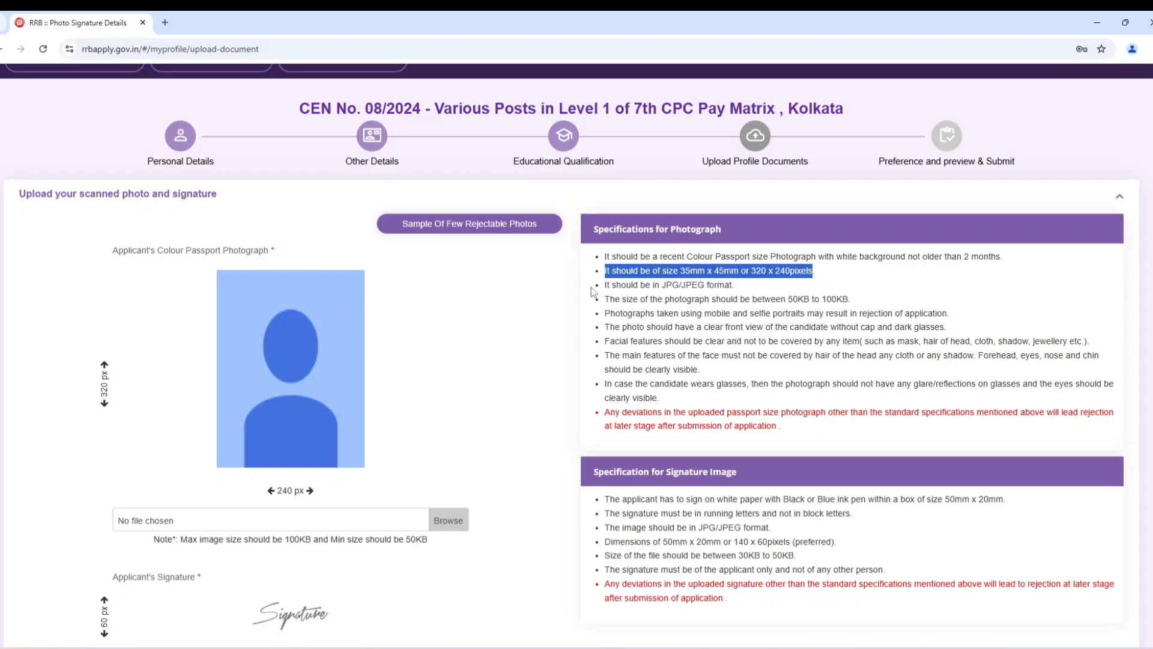
left_click(558, 283)
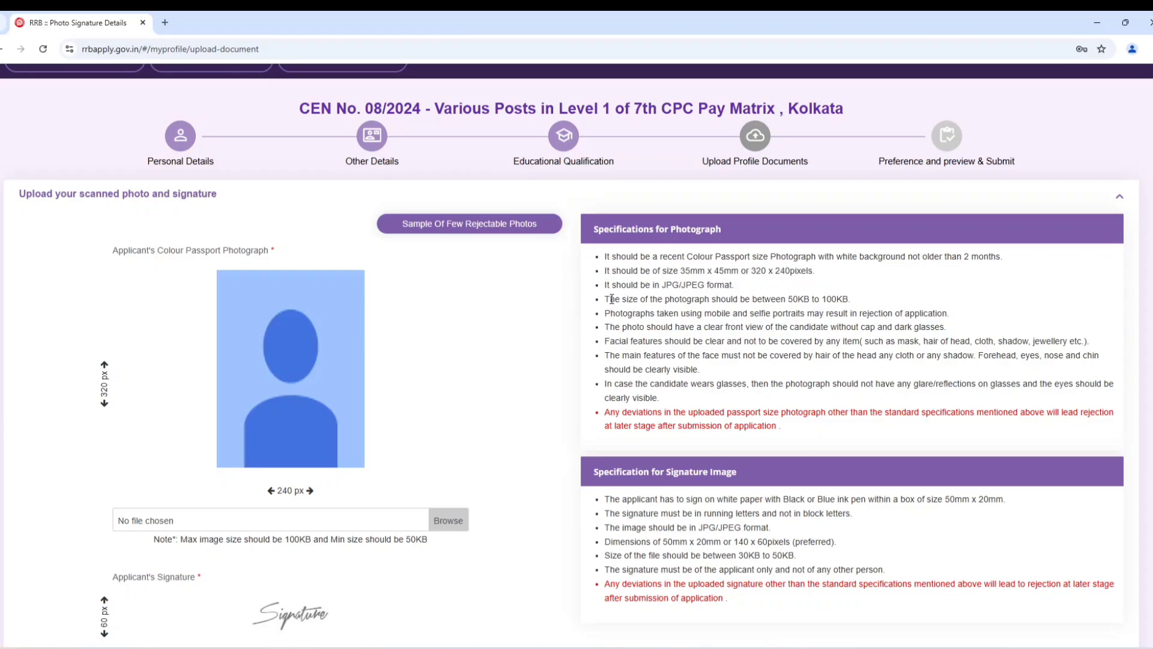
left_click_drag(611, 300, 853, 304)
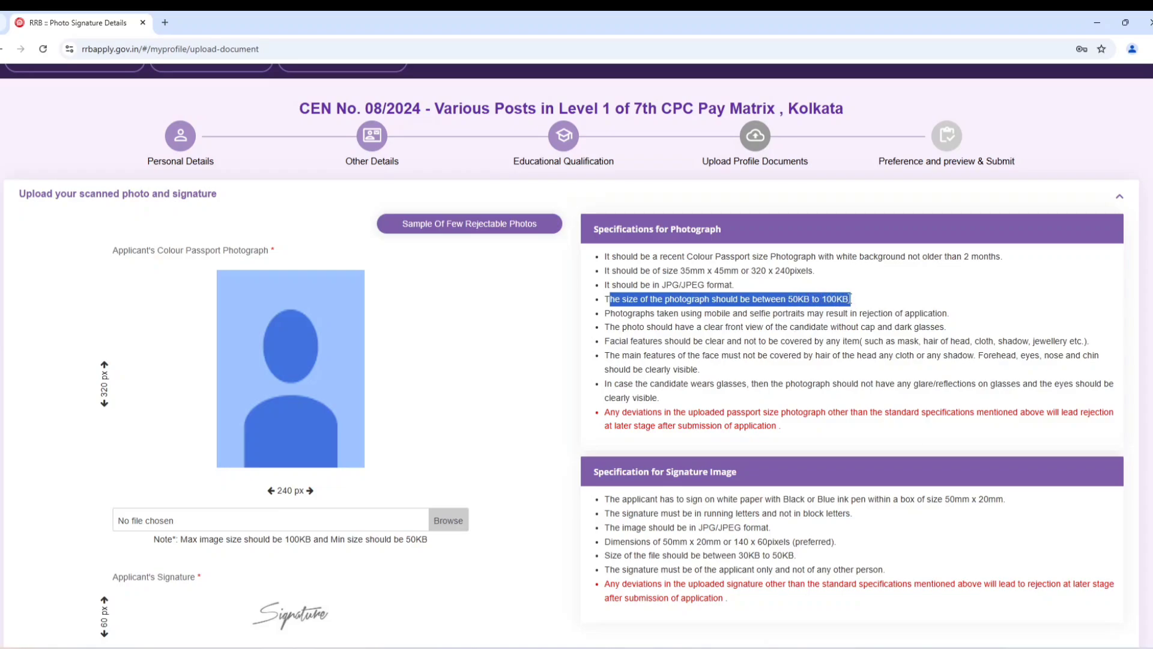
left_click_drag(621, 256, 1001, 257)
left_click_drag(606, 257, 1001, 260)
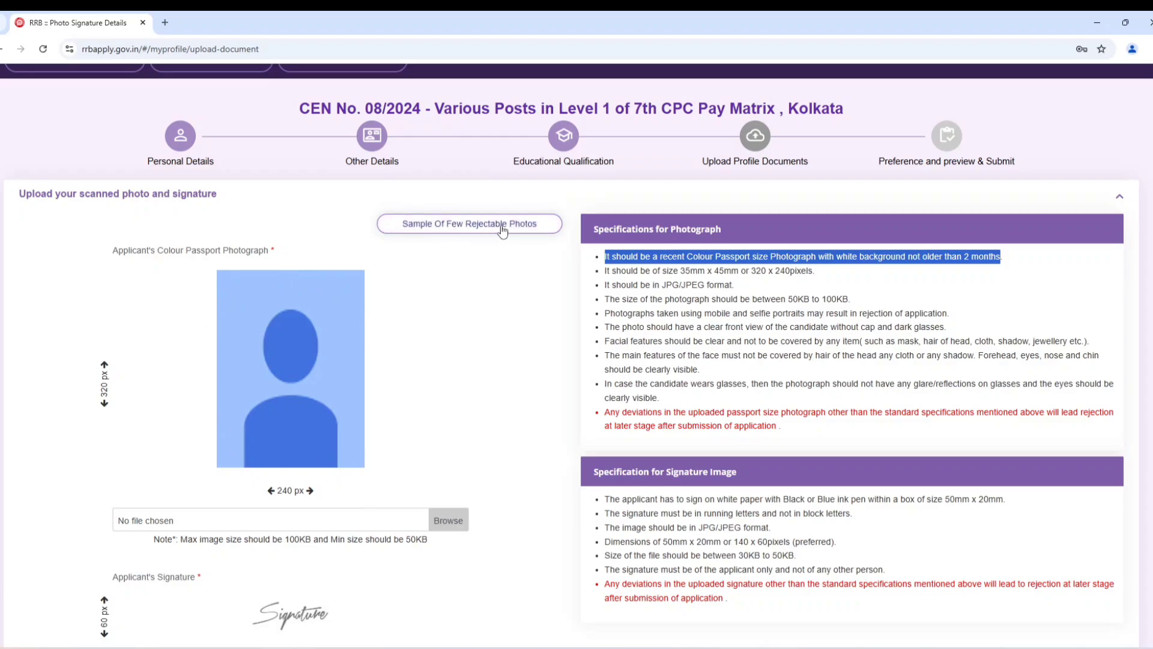
View the samples of rejectable photos and check the dimension and file size specifications for the signature image.
left_click(502, 230)
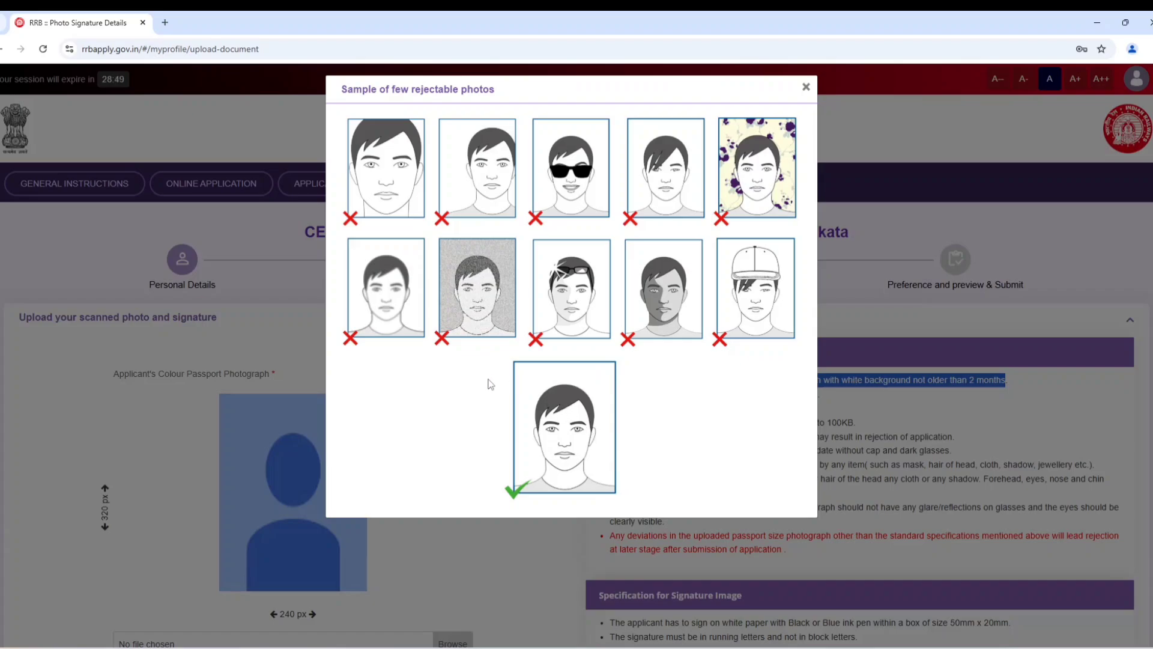
left_click(806, 90)
scroll(492, 411, "down", 4)
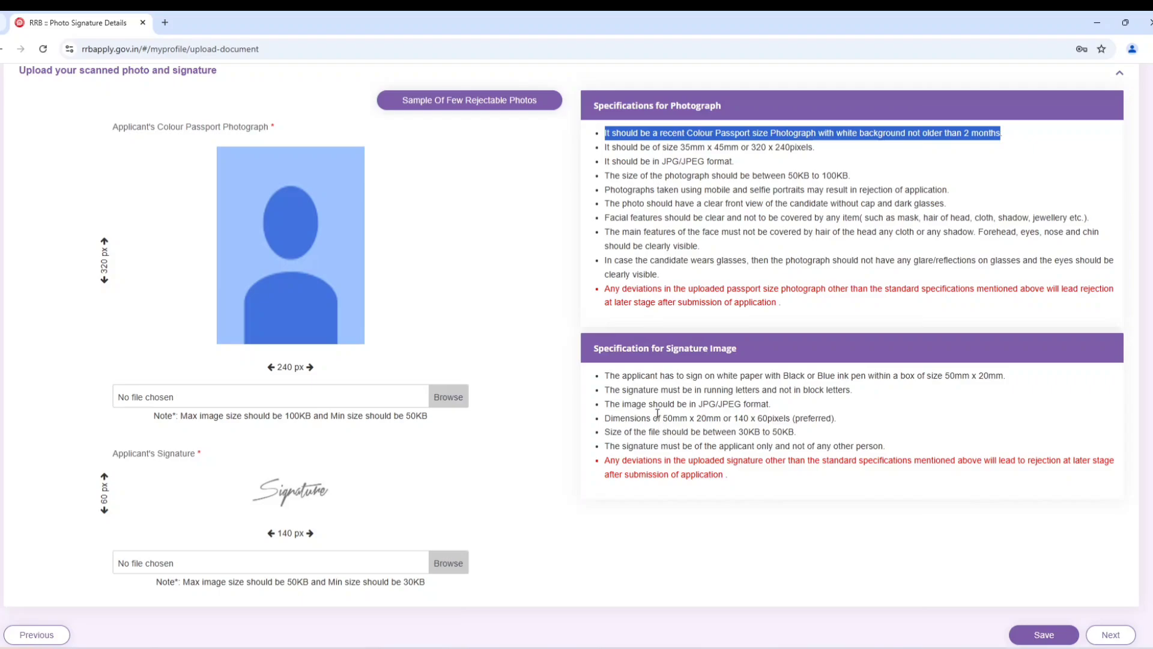
left_click_drag(652, 418, 729, 418)
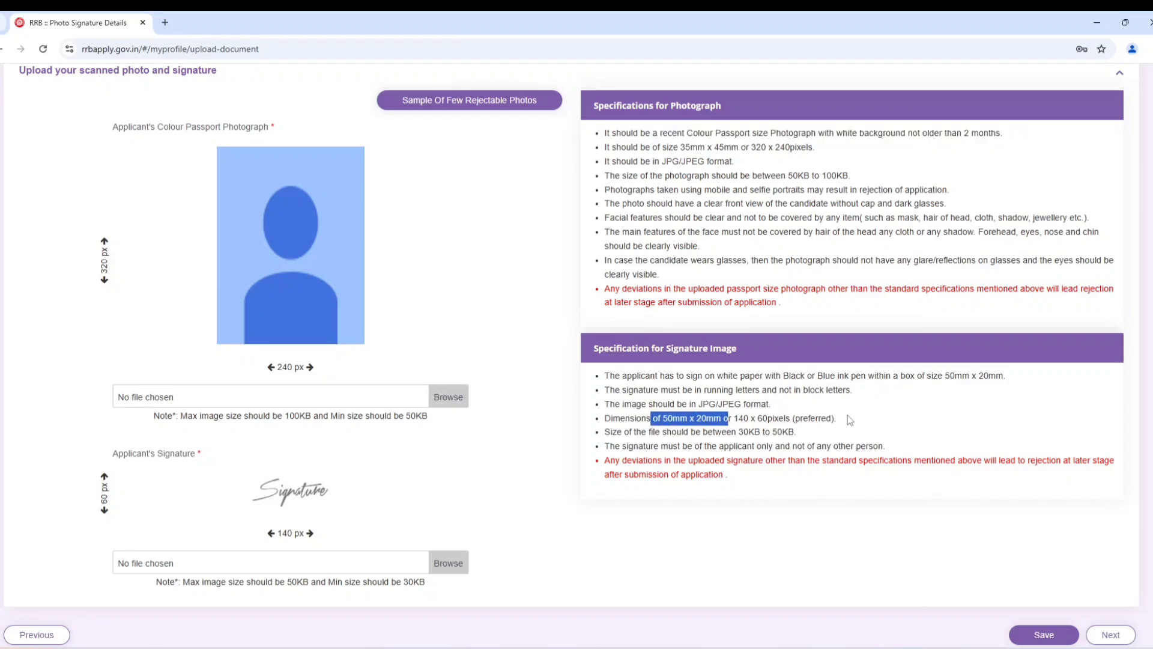
left_click(741, 433)
Upload the applicant's colour passport photograph from the saved JPG image file.
scroll(741, 433, "up", 2)
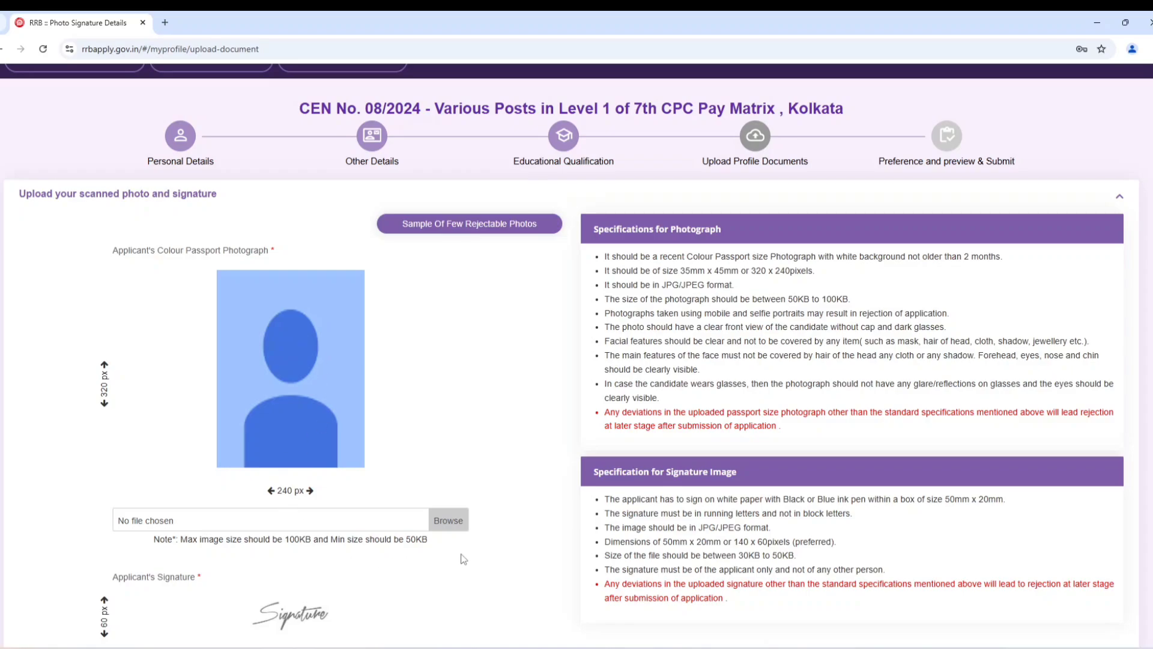
left_click(448, 521)
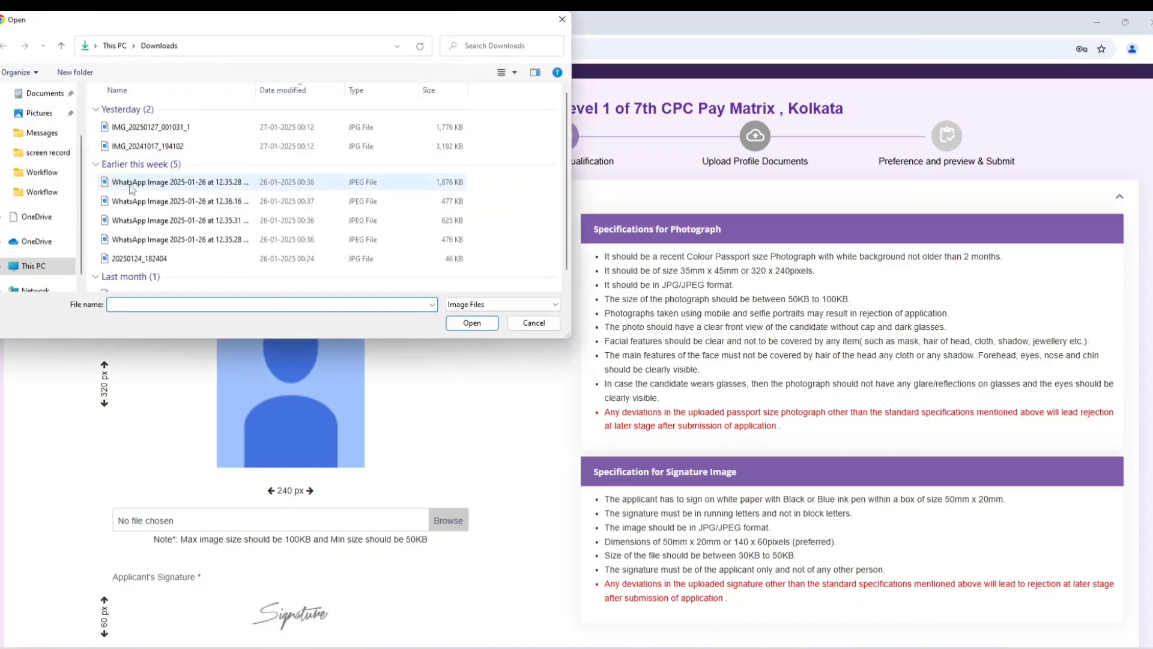
scroll(62, 127, "up", 2)
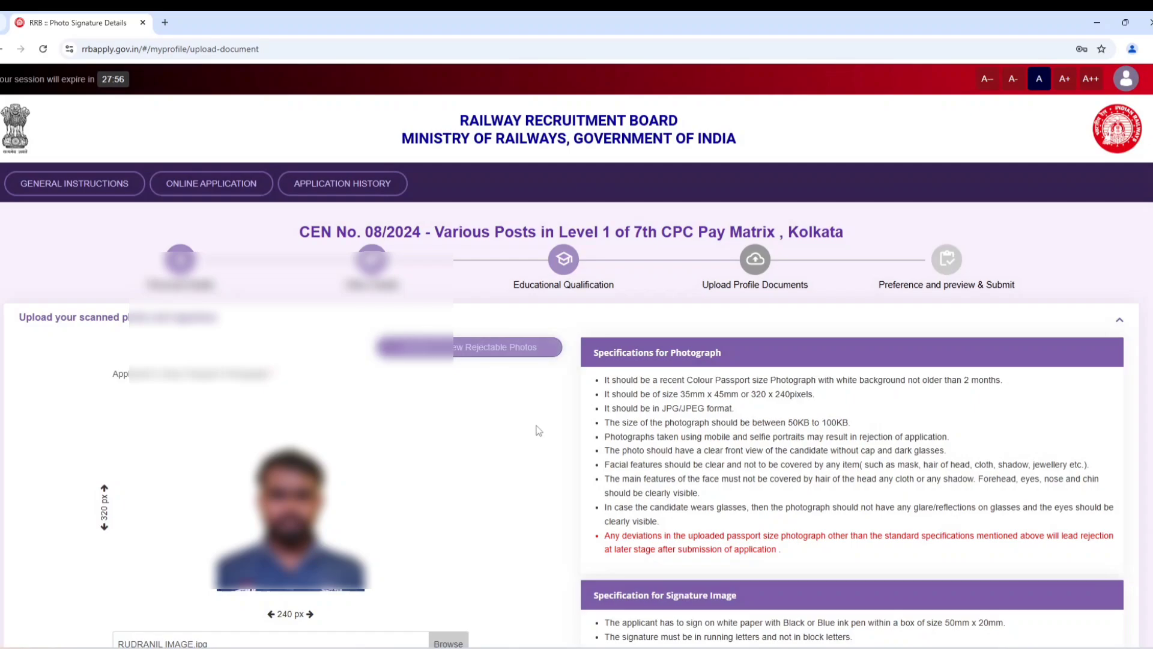
Upload the applicant's signature JPG from the Desktop folder and accept its cropped area.
scroll(539, 430, "down", 5)
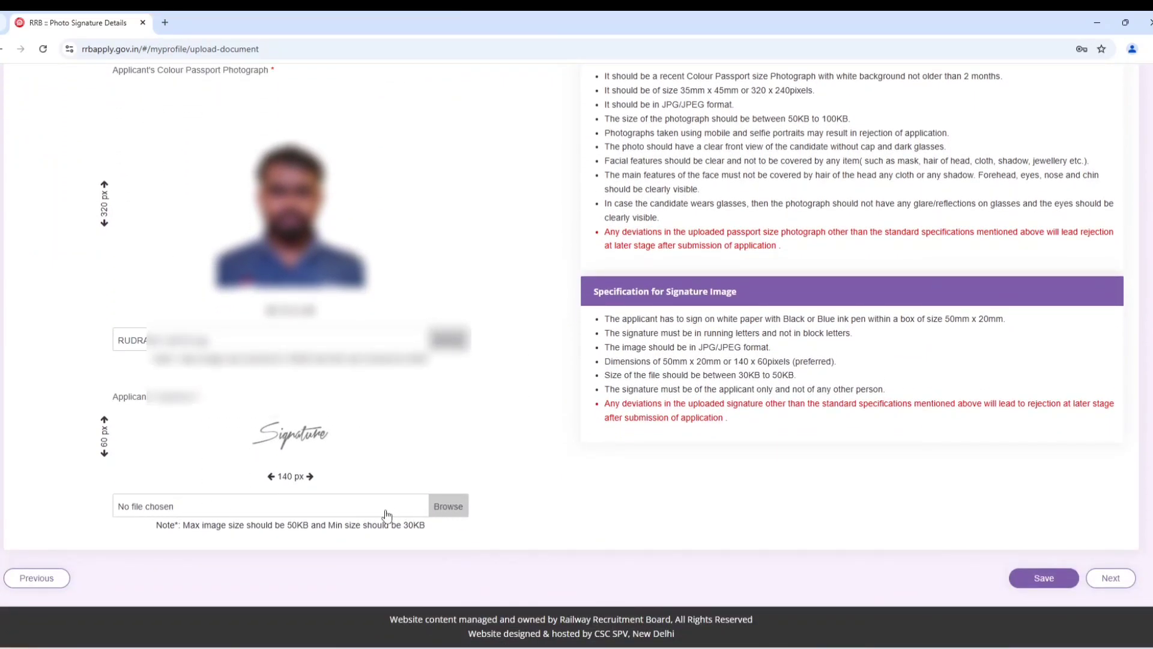
left_click(457, 511)
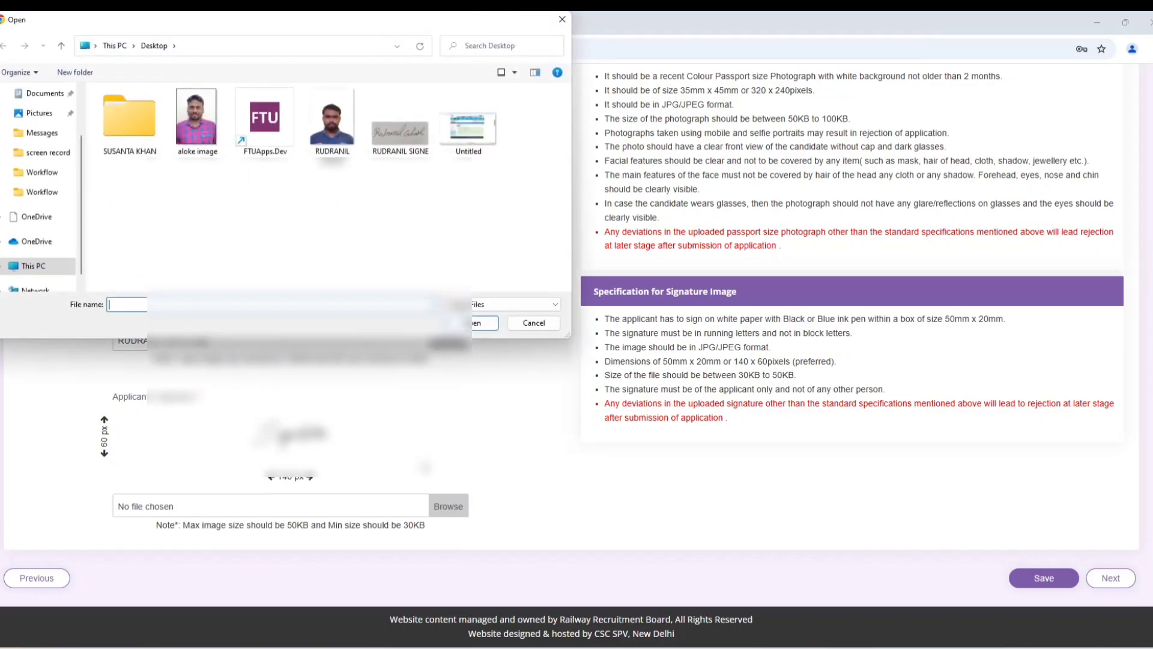
left_click(402, 139)
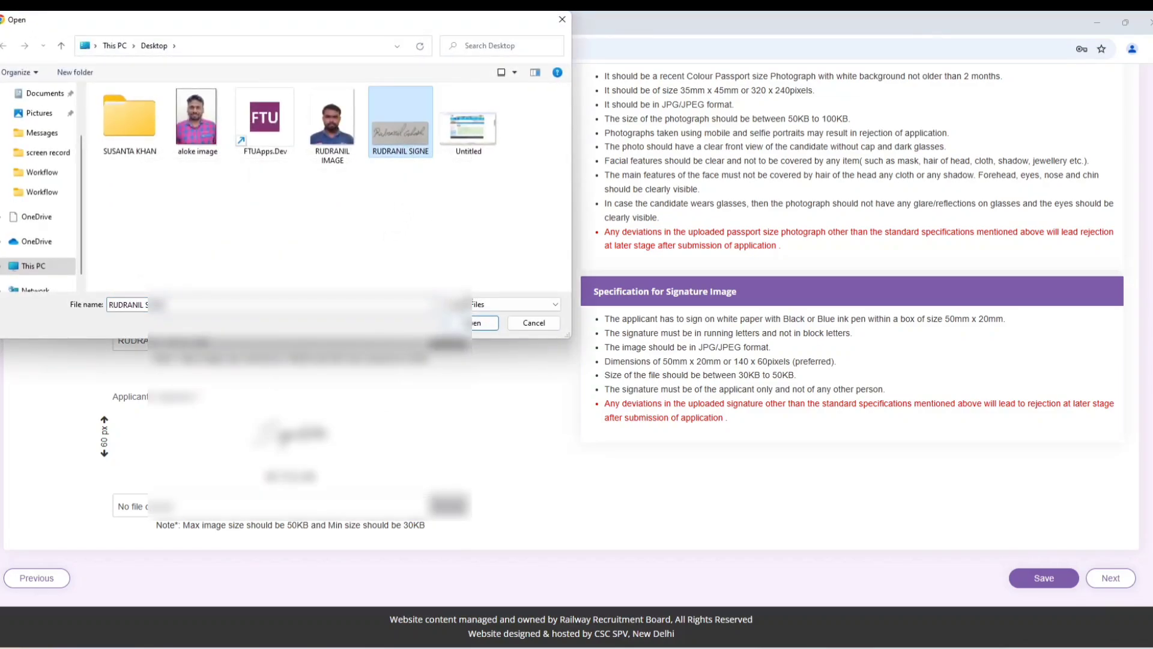
left_click(480, 323)
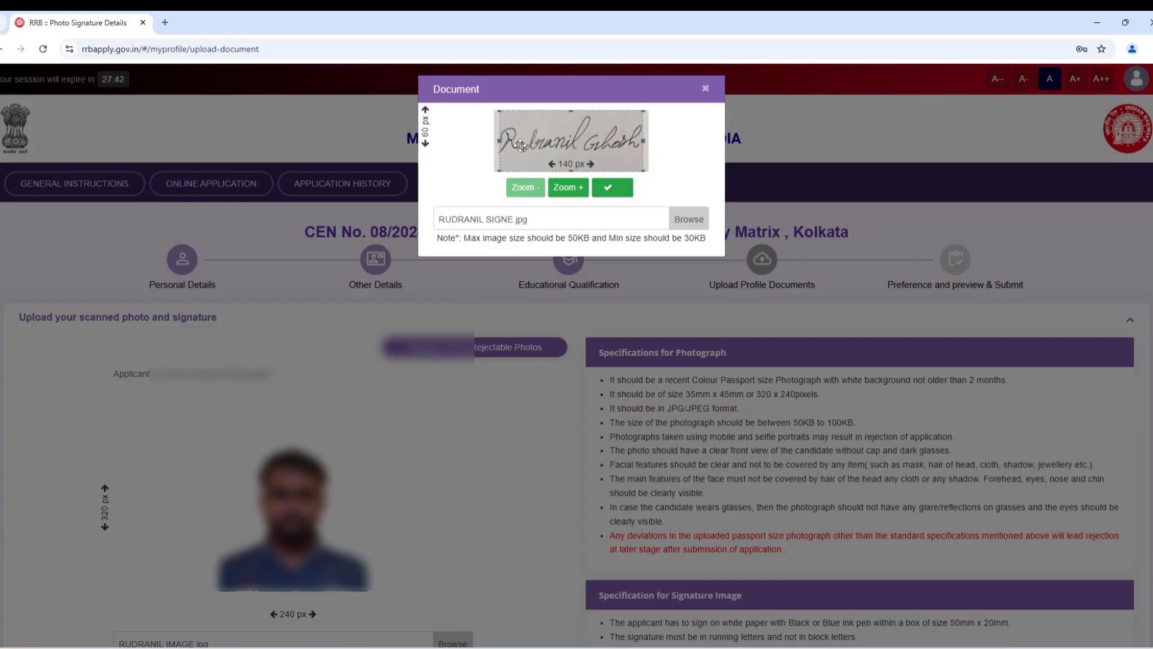
left_click(611, 188)
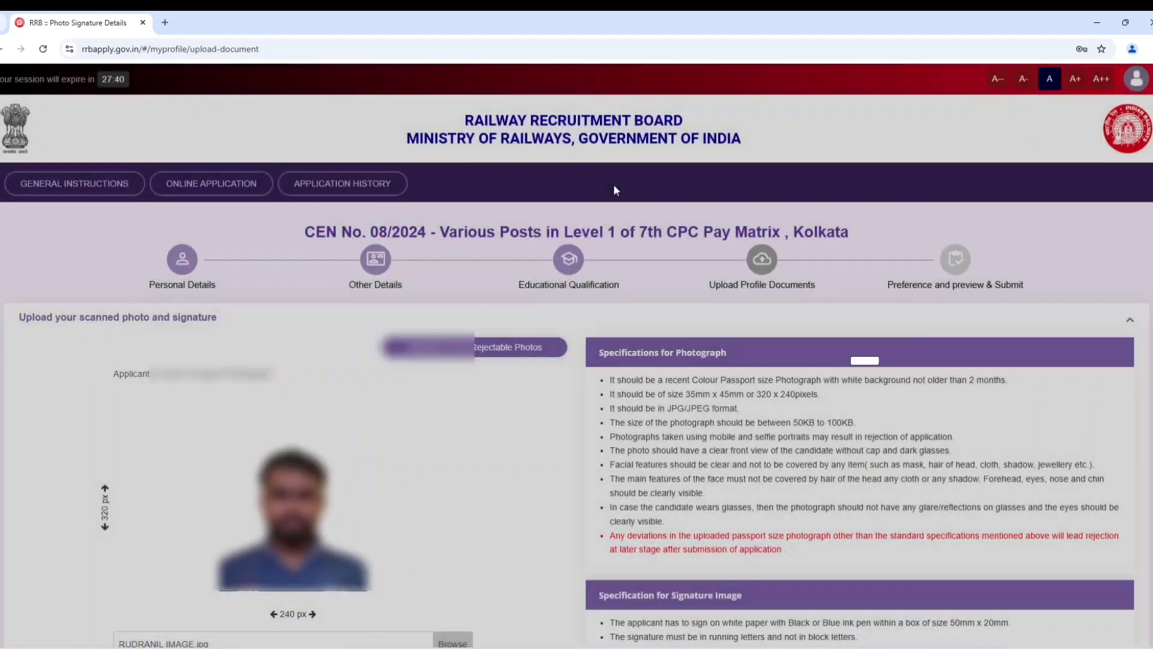
Check the uploaded photograph and signature, save them, and continue to the preference and preview stage.
scroll(508, 331, "down", 4)
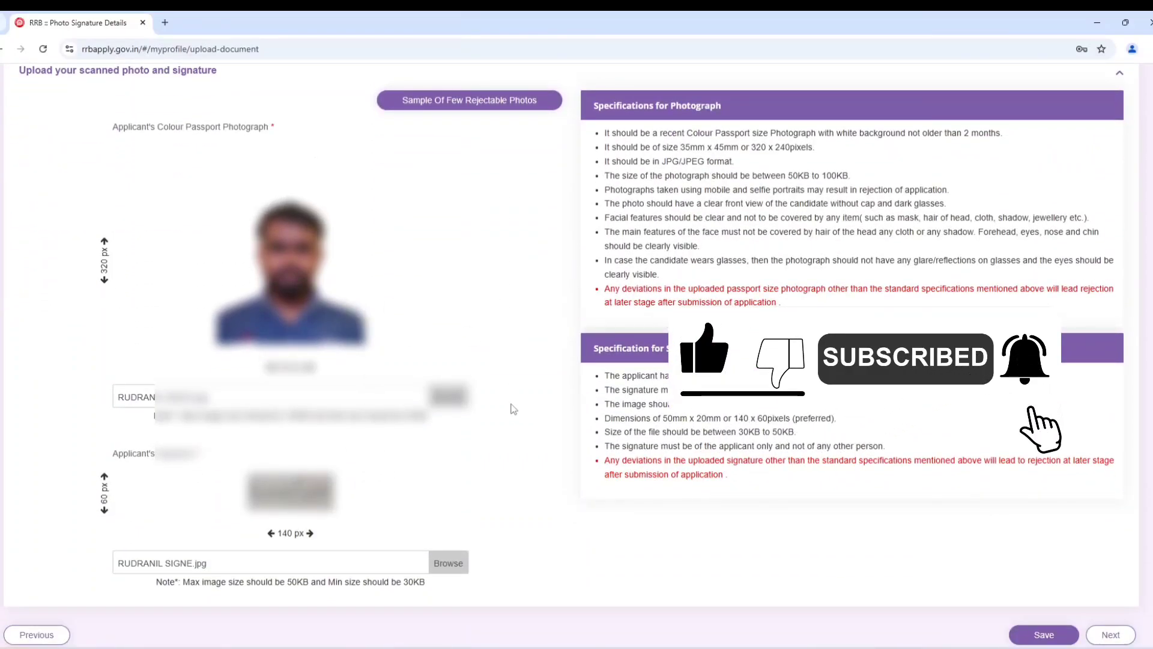
scroll(507, 404, "up", 3)
scroll(511, 406, "down", 3)
scroll(511, 407, "down", 1)
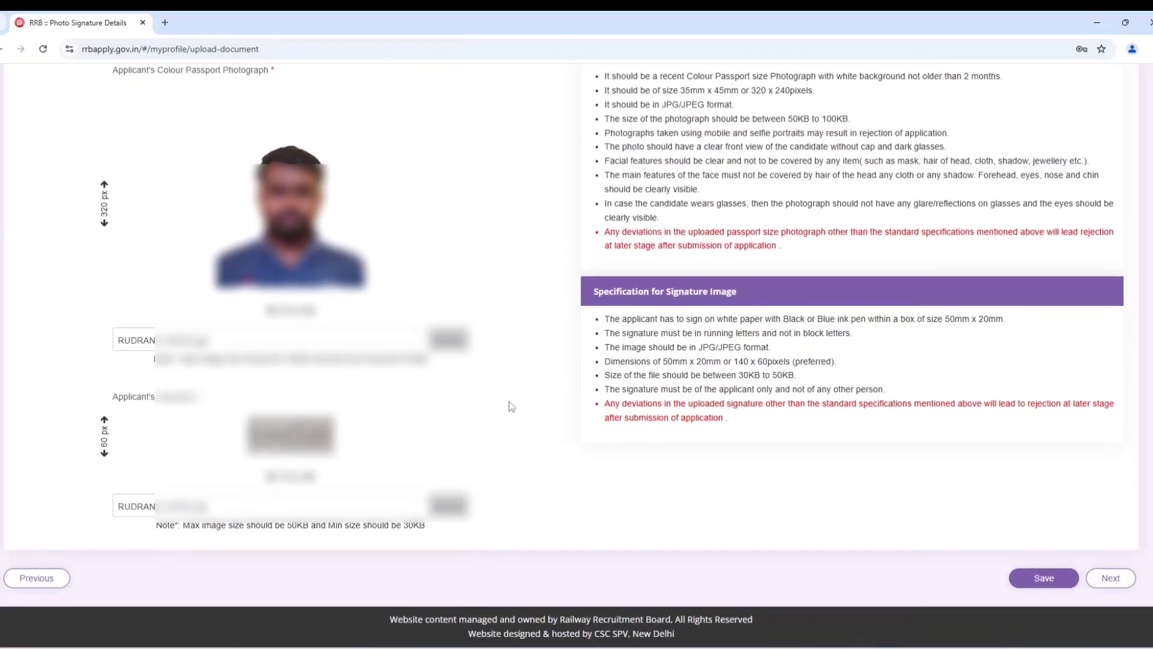
left_click(1044, 578)
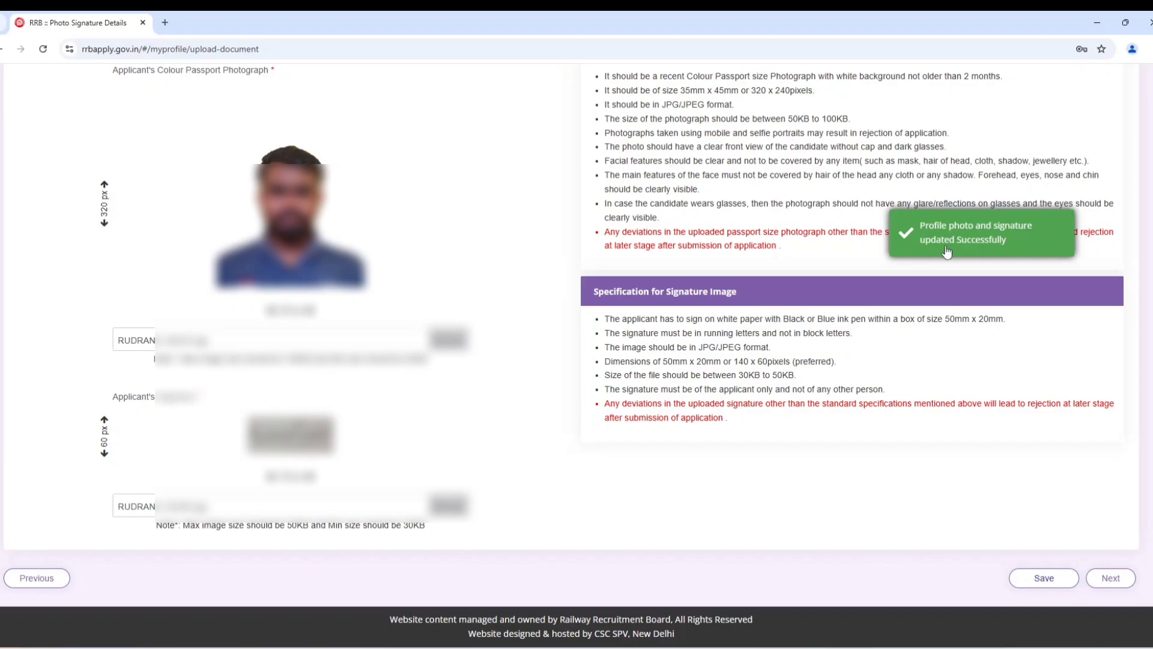
left_click(1110, 578)
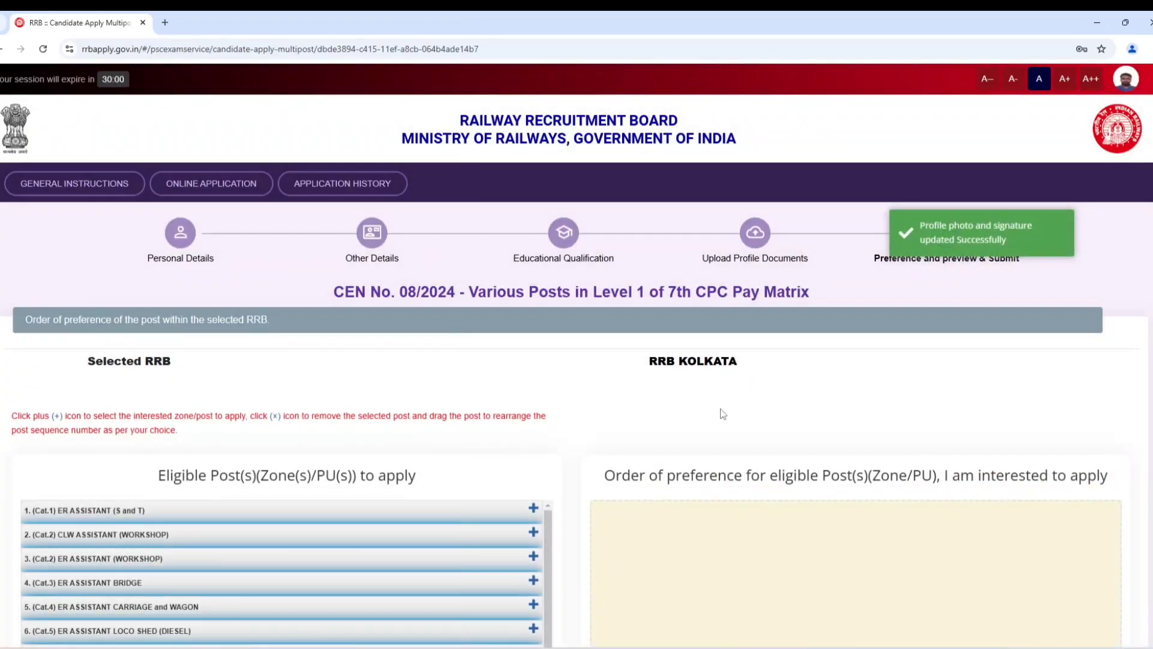
Add all eligible posts to the preference order, starting with CLW Assistant (Workshop) and ER Assistant (Workshop), and tick the post preference confirmation.
scroll(723, 414, "down", 4)
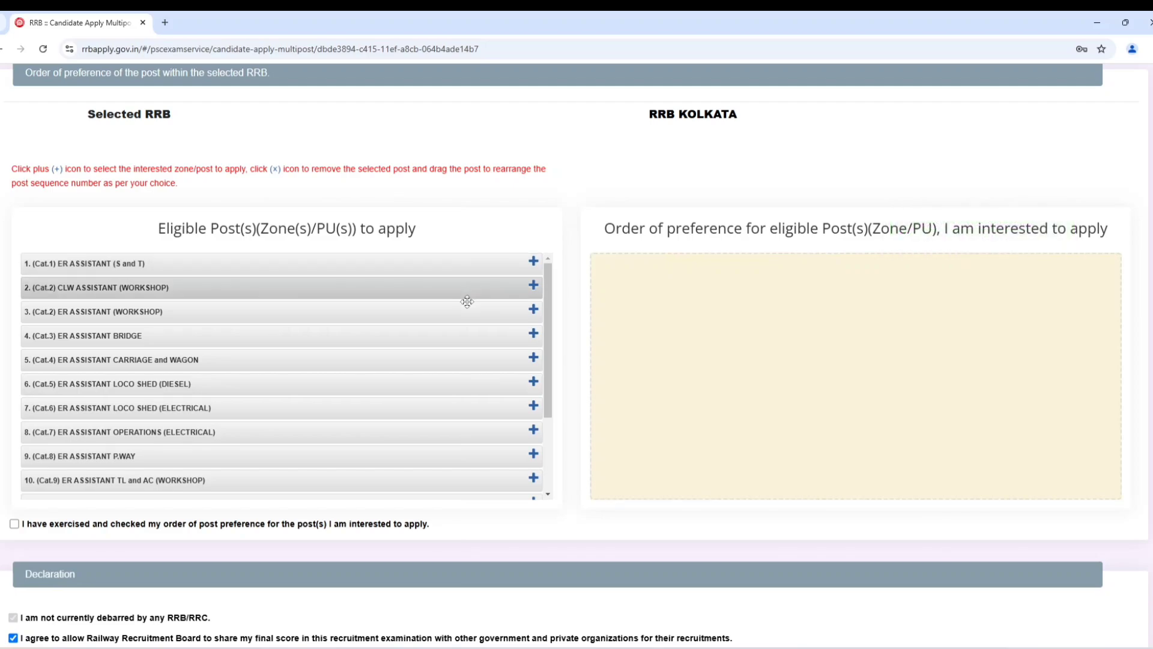
scroll(474, 295, "down", 2)
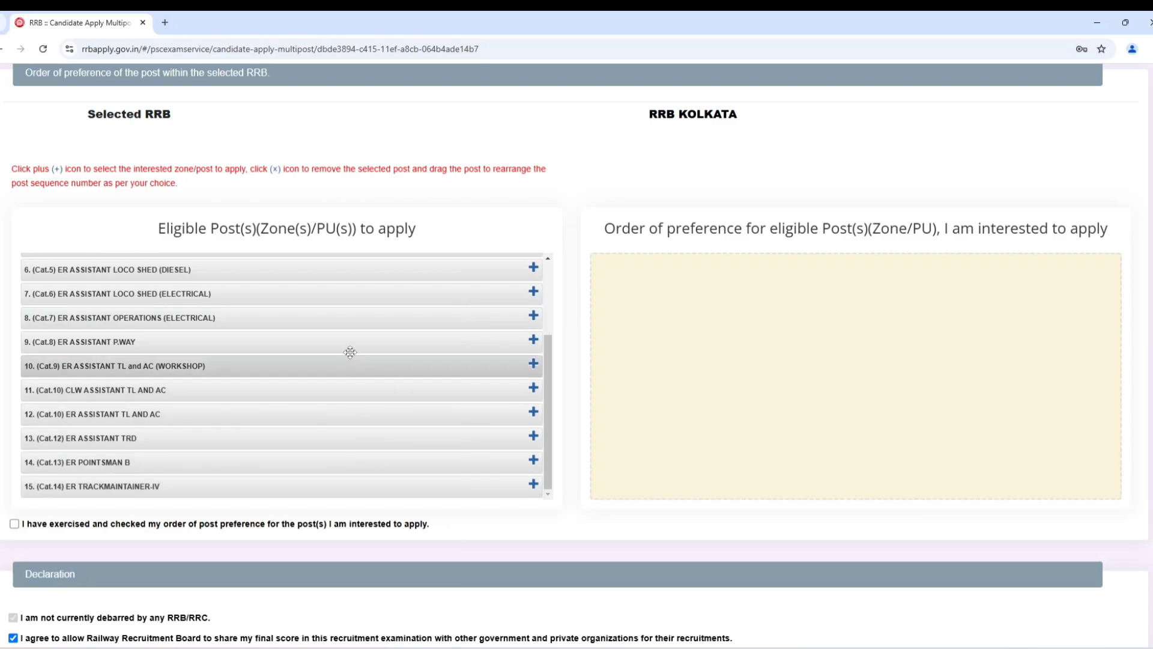
scroll(390, 324, "up", 2)
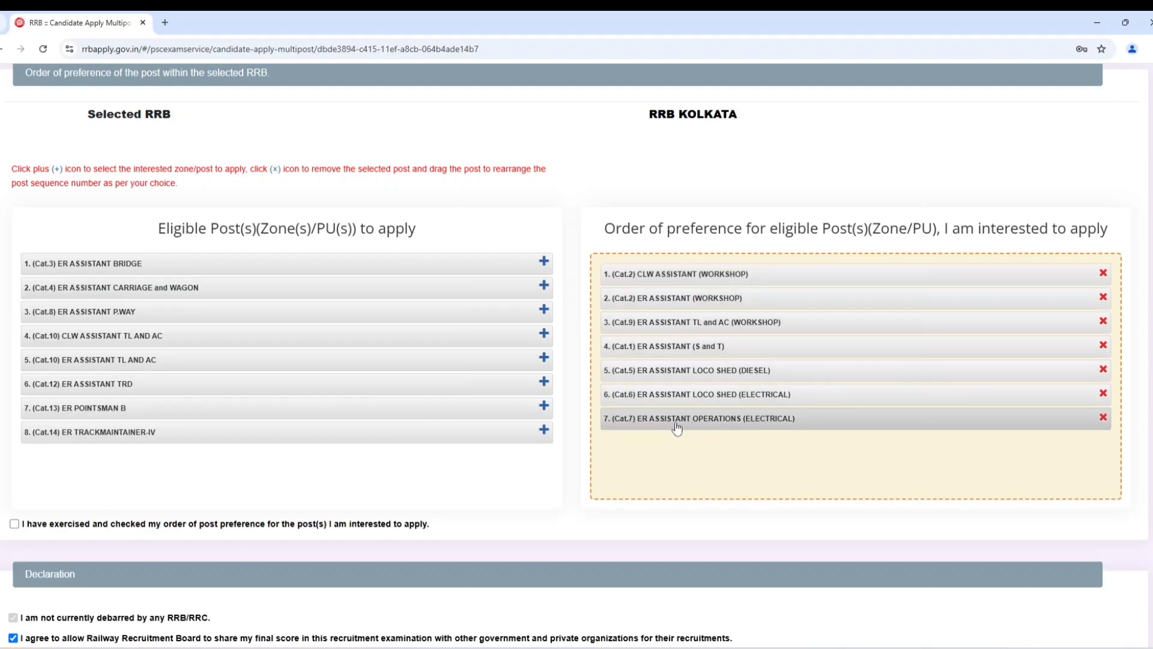
left_click(544, 406)
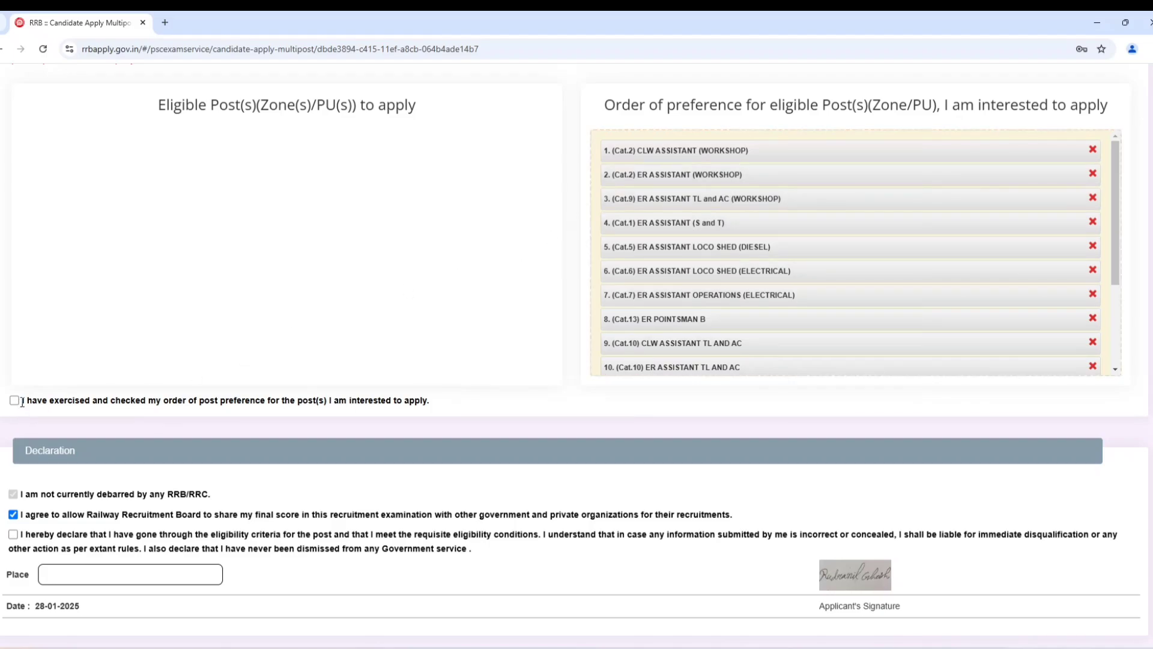
left_click_drag(23, 402, 429, 406)
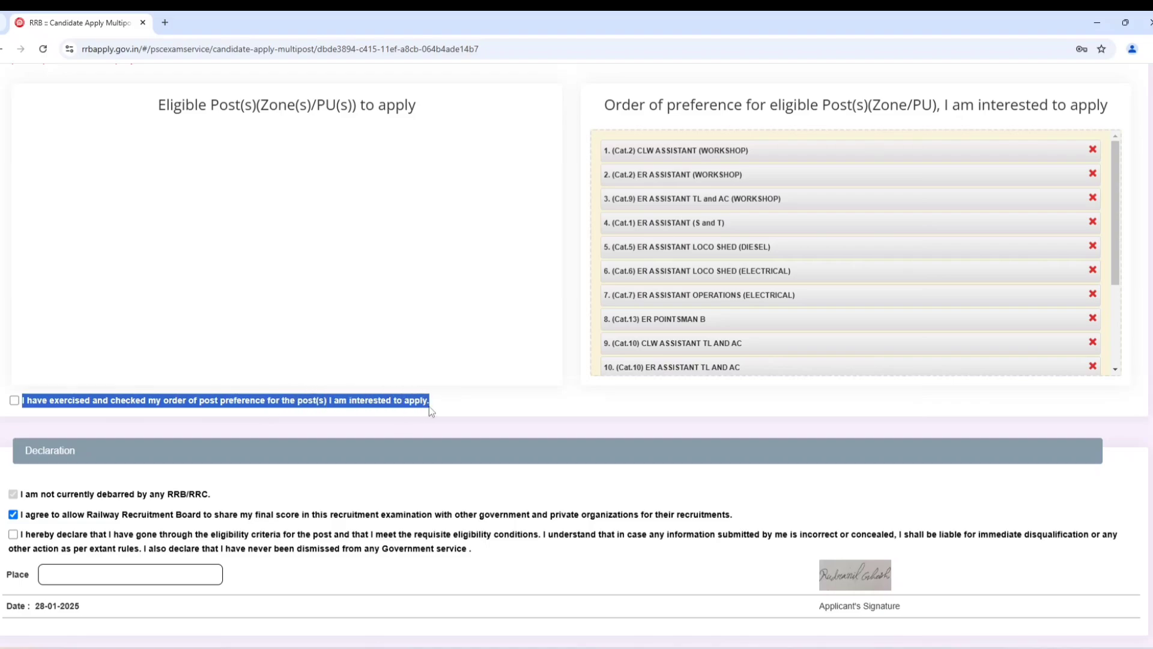
left_click(14, 401)
In the declaration, withdraw consent to share the final score, accept the eligibility declaration, and enter the applicant's place.
scroll(521, 405, "down", 2)
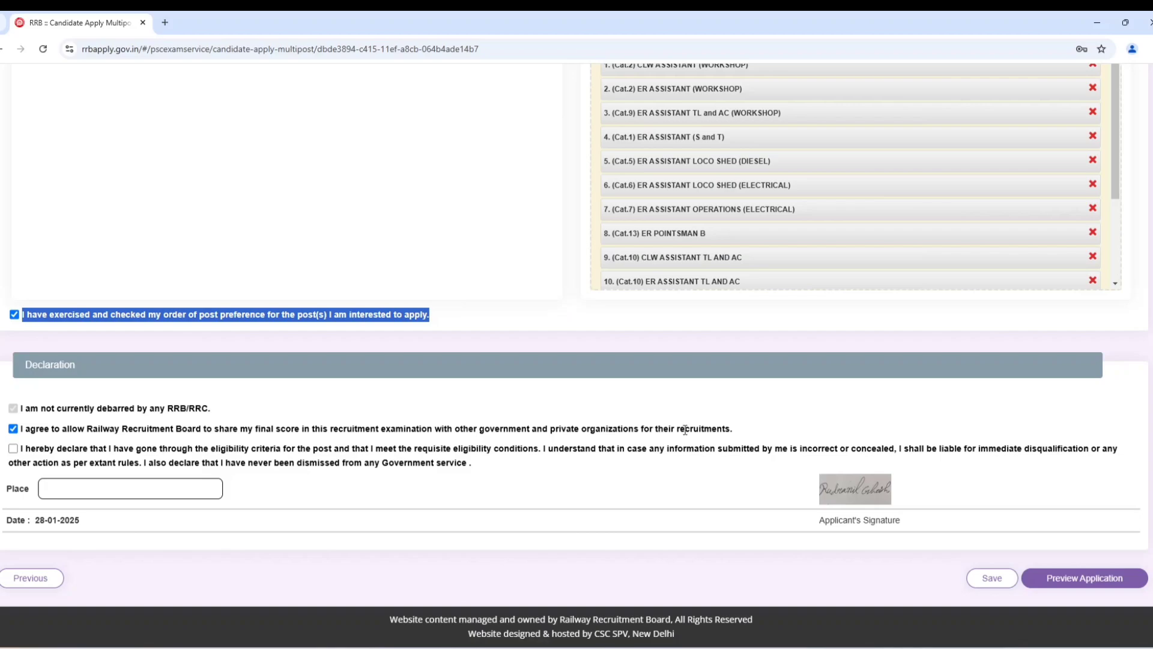
left_click(731, 429)
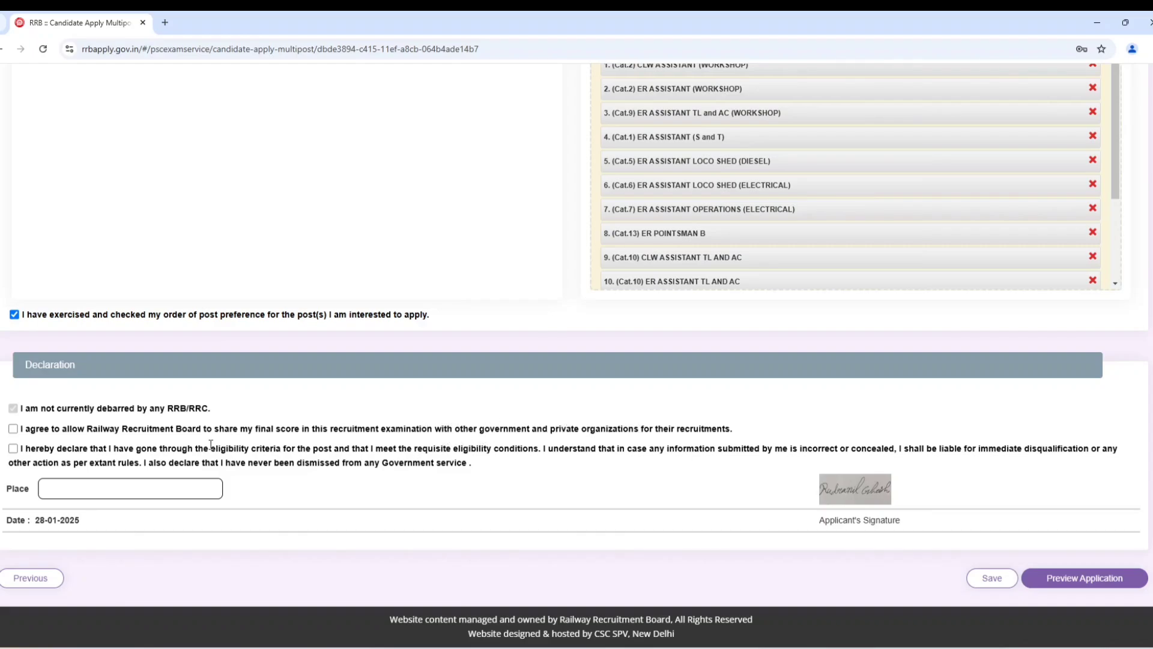
left_click(14, 451)
left_click(78, 485)
type("CHANDITALA")
left_click_drag(36, 521, 89, 520)
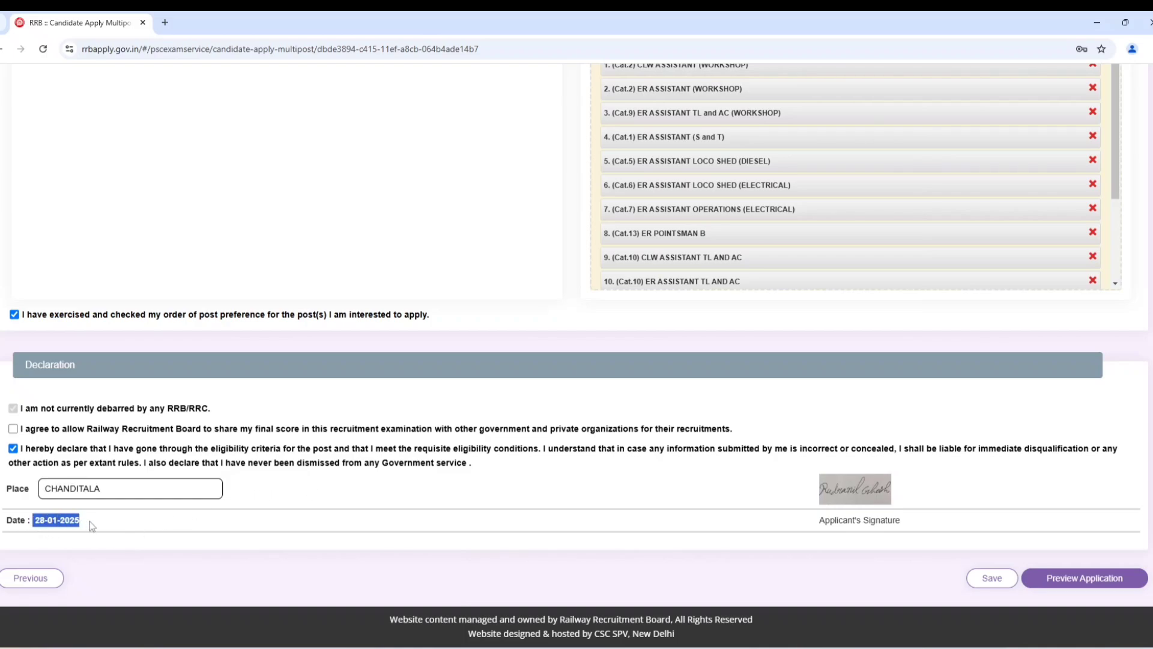
left_click(447, 529)
Check the post preferences and declaration once more and save them.
scroll(707, 478, "up", 5)
scroll(707, 478, "down", 5)
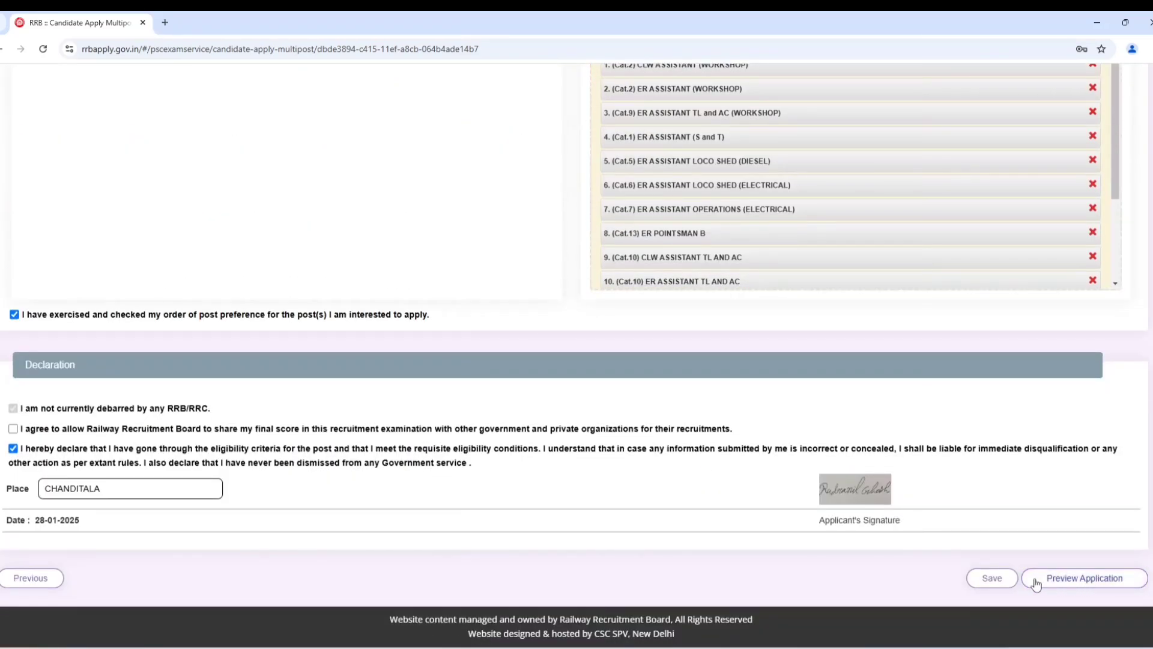
left_click(986, 581)
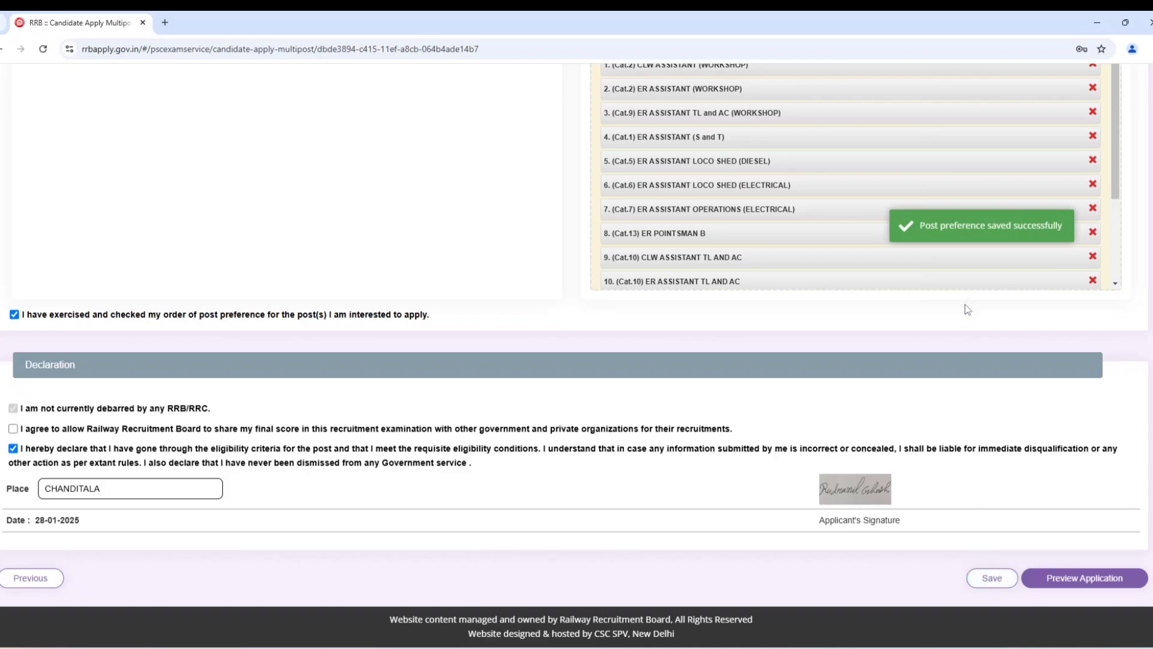
Open the application preview and review the personal details, addresses, qualifications, post preferences and declaration.
left_click(1086, 579)
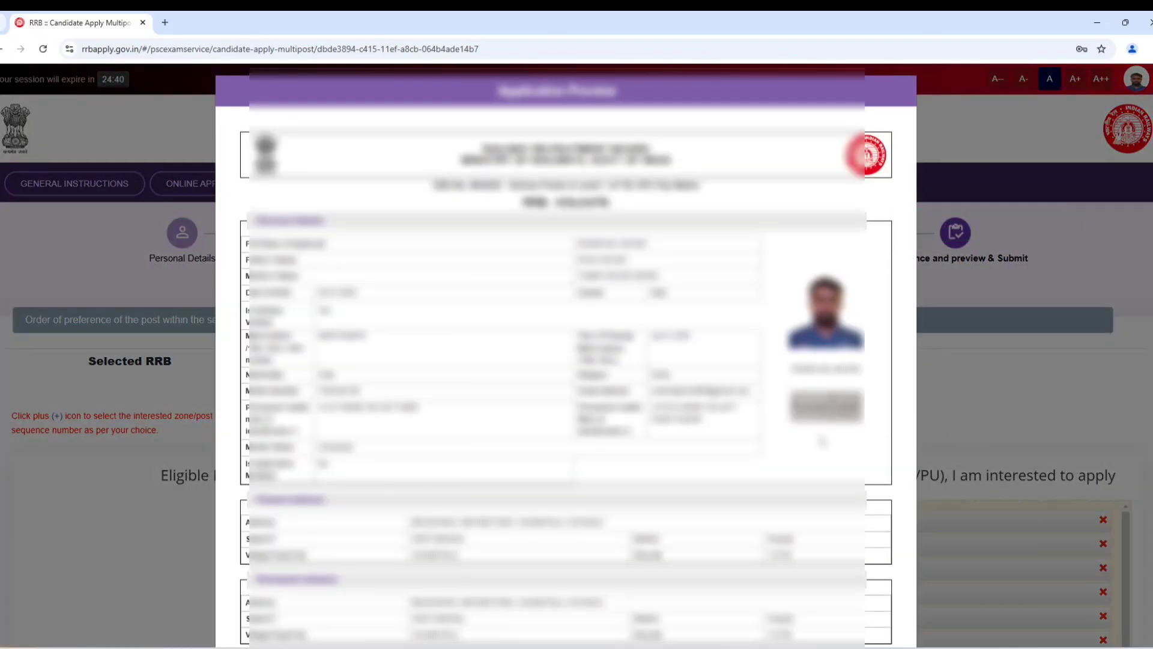
scroll(565, 361, "down", 10)
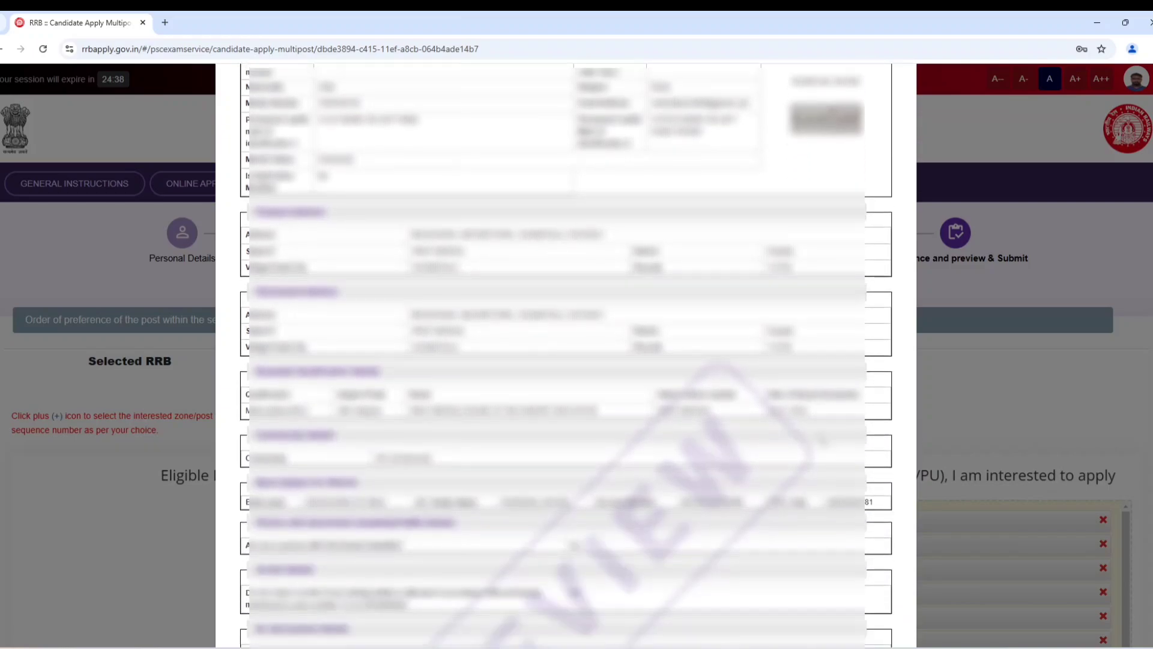
scroll(823, 442, "down", 10)
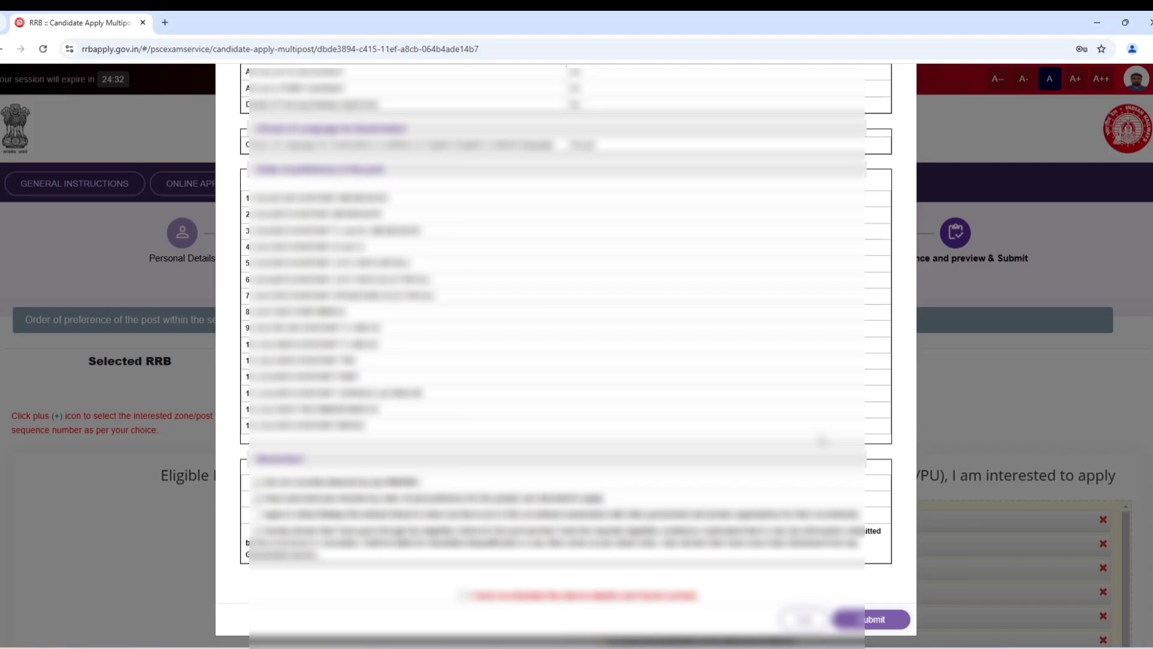
scroll(823, 442, "up", 15)
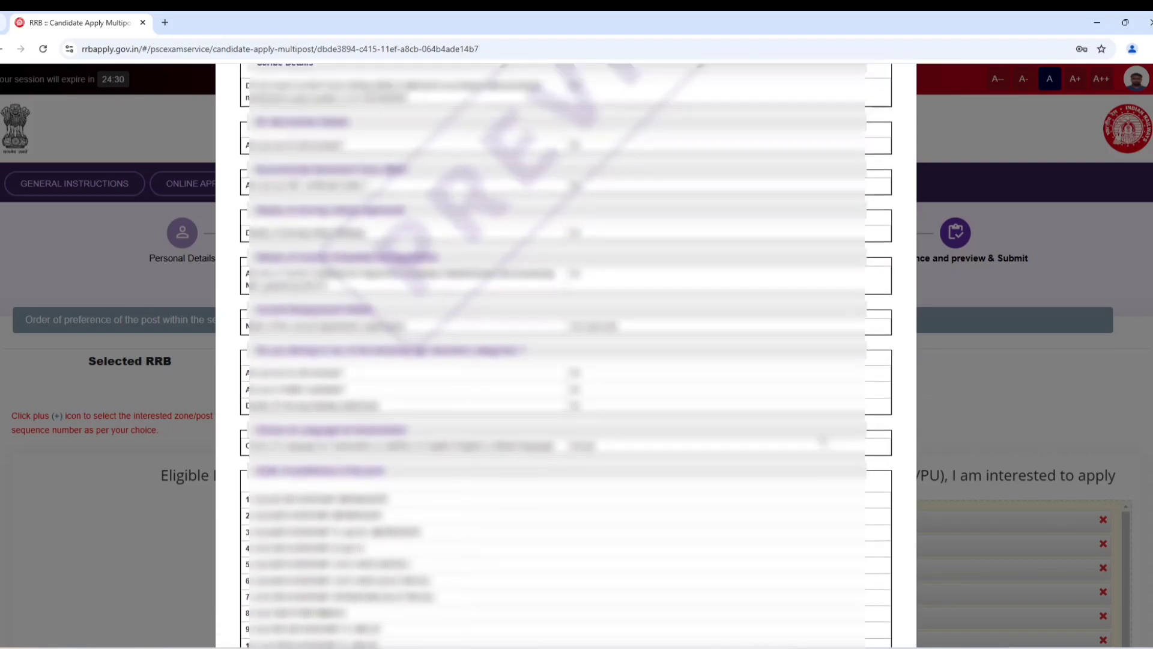
scroll(823, 442, "up", 5)
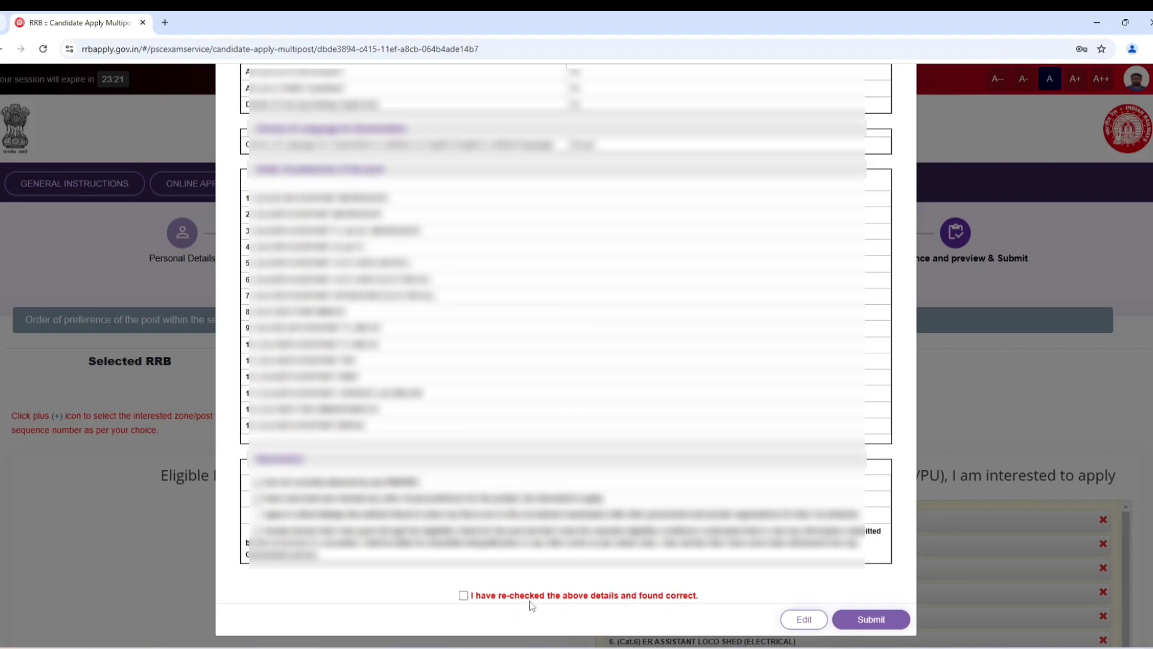
Declare the previewed details re-checked and correct, and submit the application, accepting that no corrections are possible after submission.
left_click(463, 595)
left_click(871, 619)
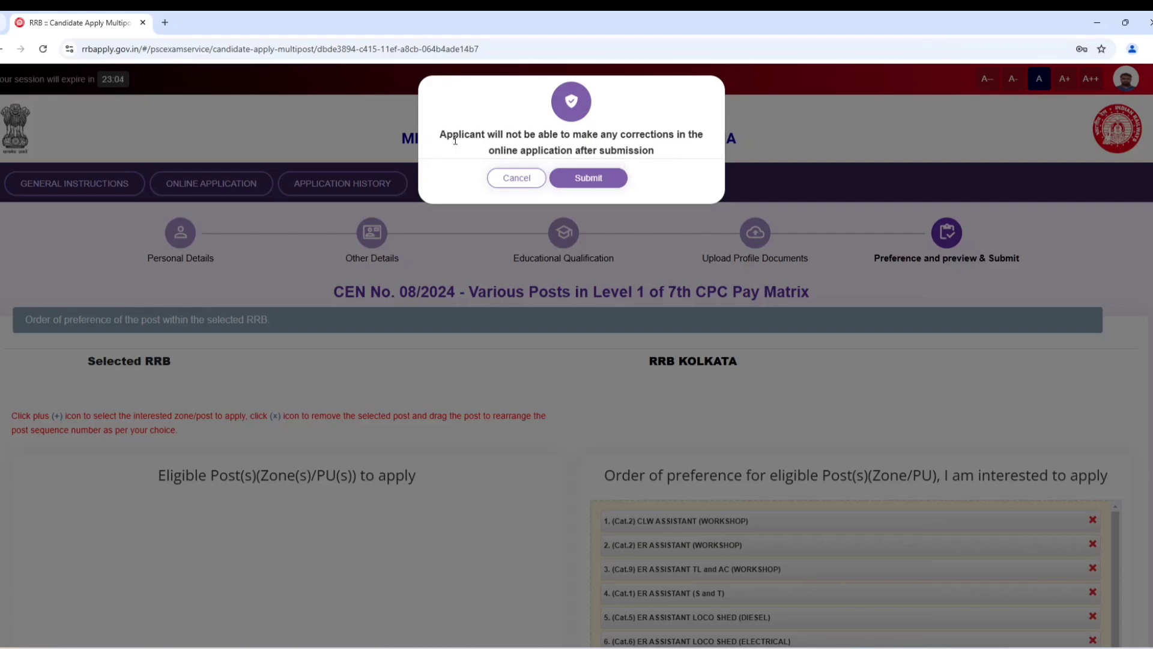
left_click(594, 178)
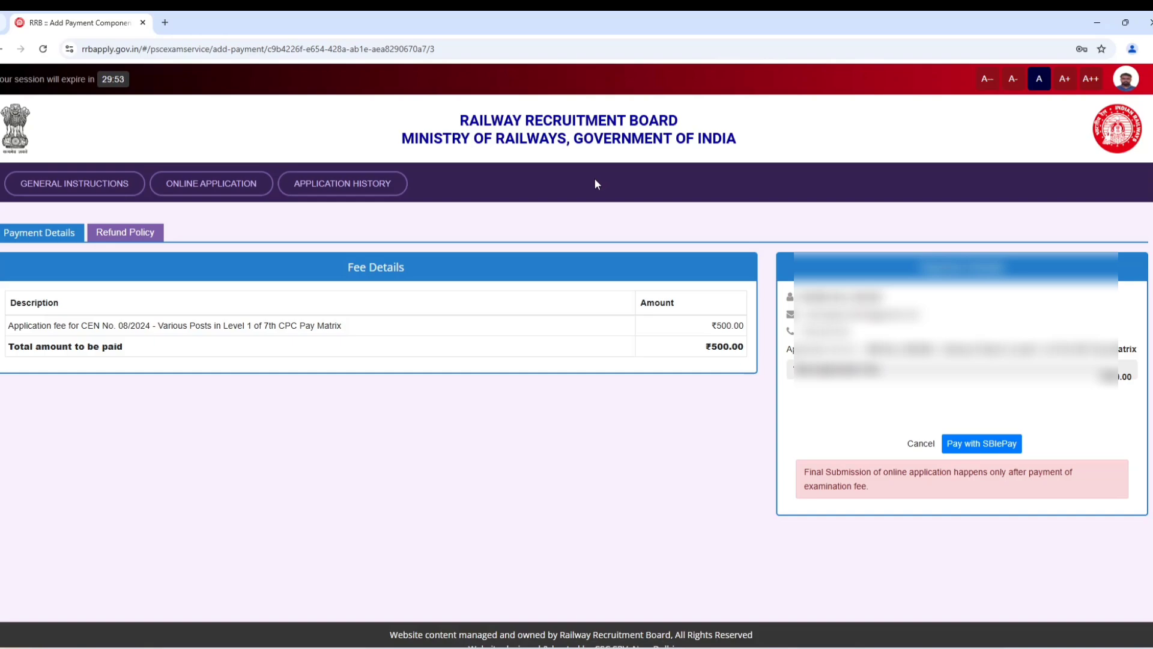
Choose to pay the application fee with SBIePay, agree to the payment terms and conditions, and proceed to the payment gateway.
left_click(979, 448)
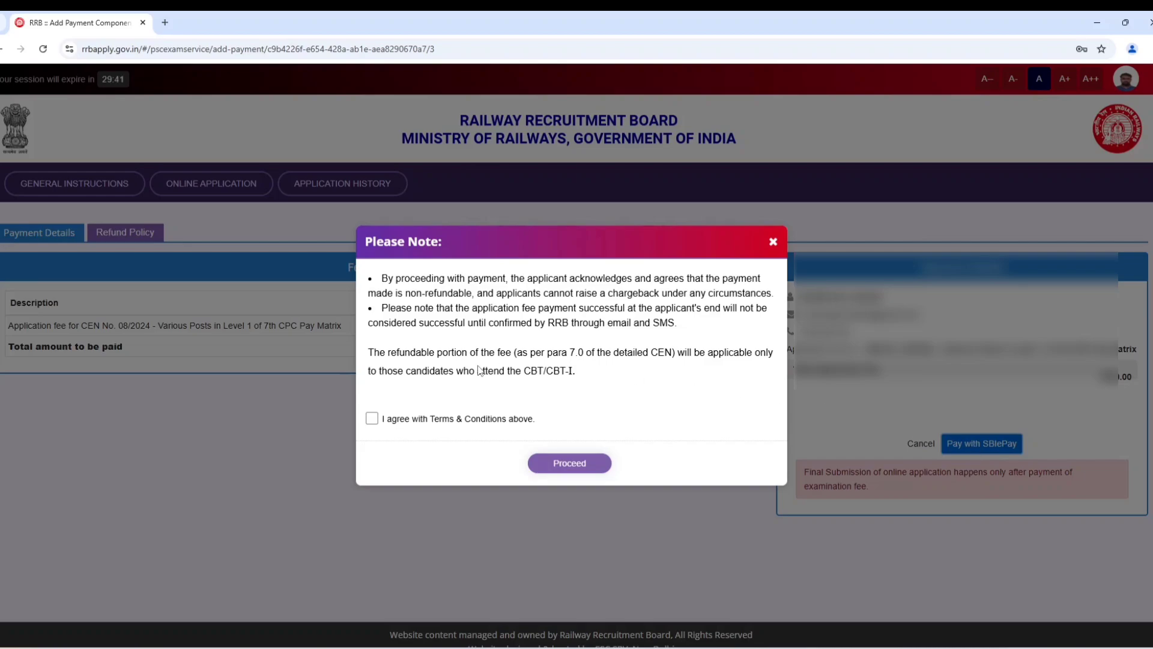
left_click(372, 419)
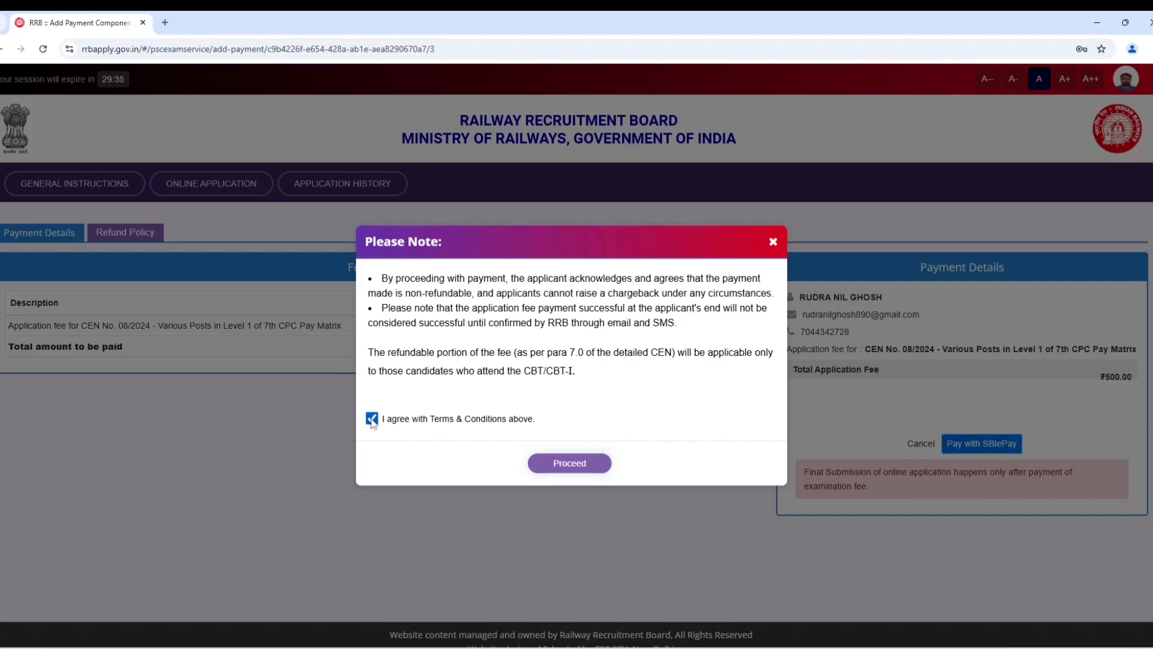
left_click(569, 463)
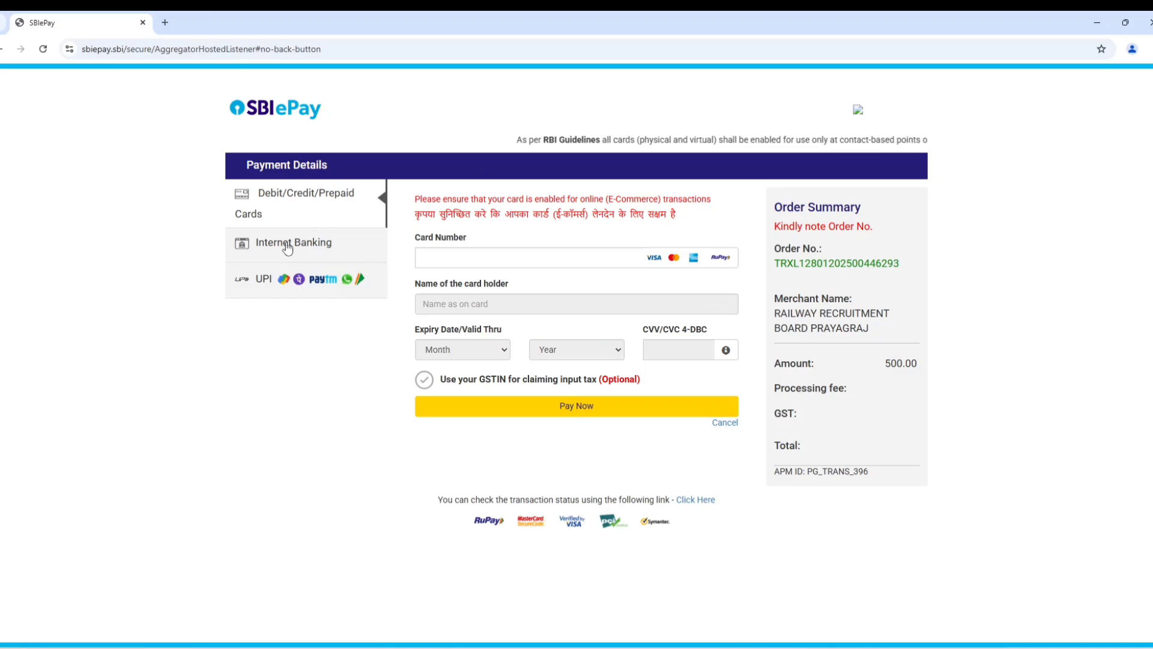
Select UPI QR as the payment method, start the payment to generate the QR code, and decline saving the browser password.
left_click(270, 279)
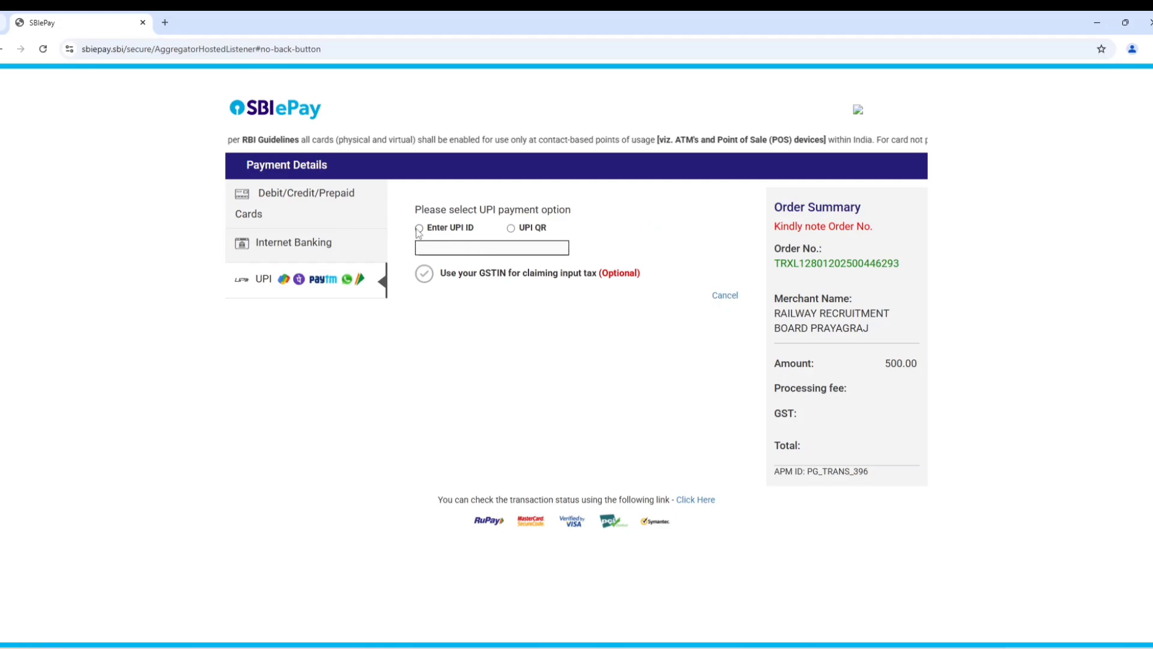
left_click(511, 228)
left_click(575, 303)
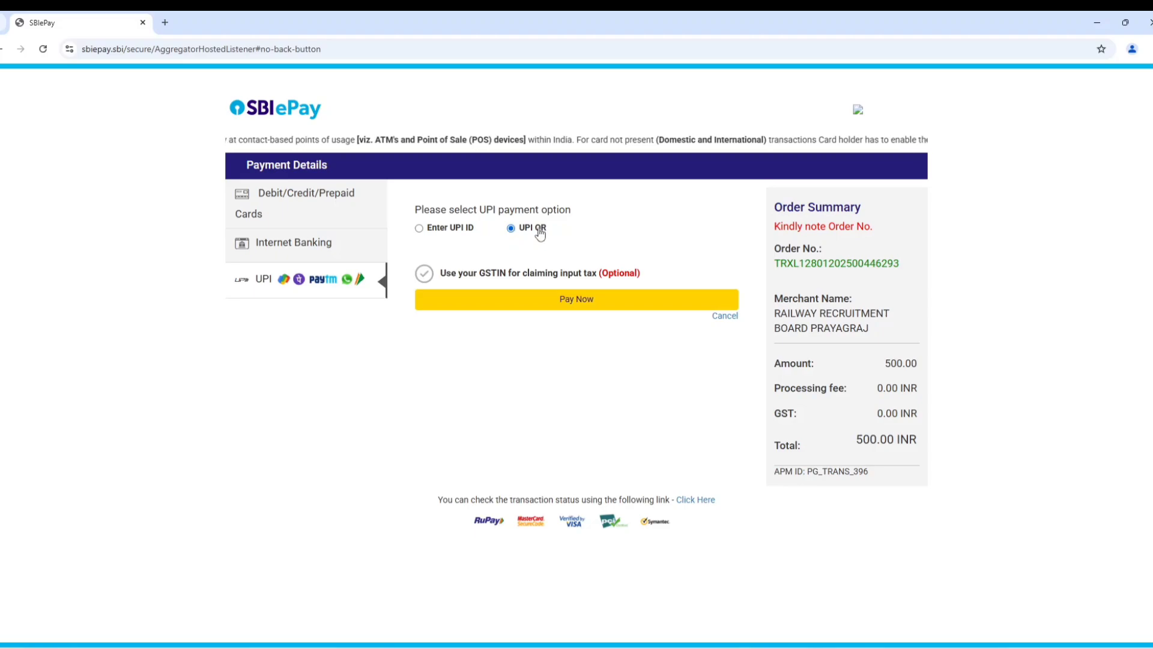
left_click(577, 300)
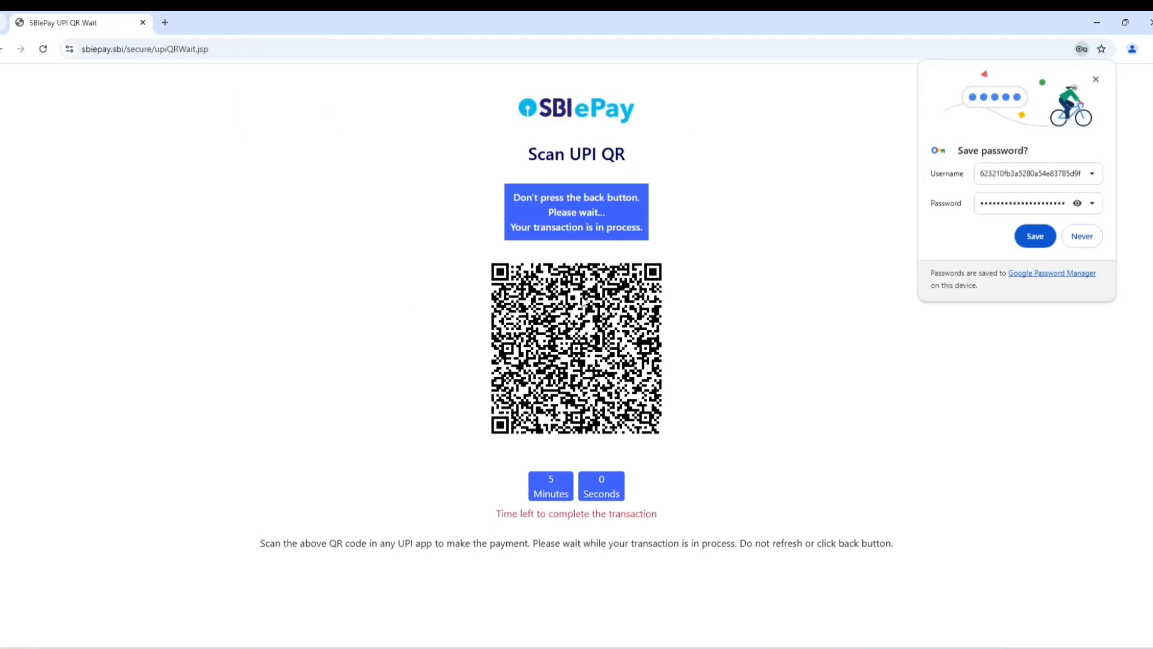
left_click(1083, 237)
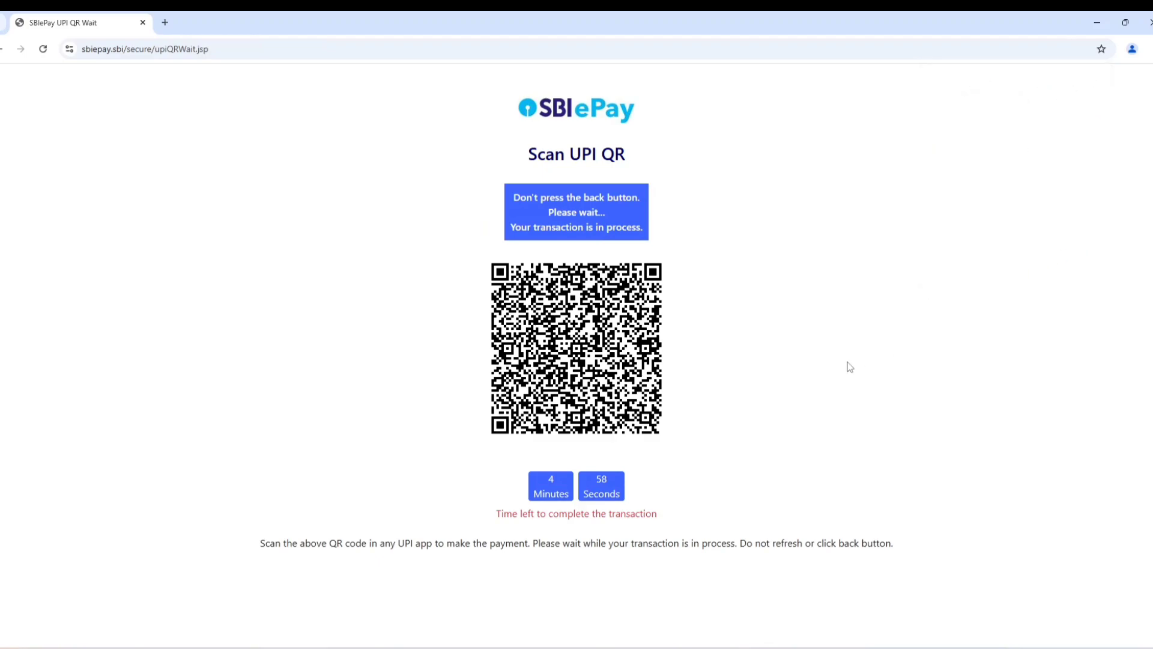